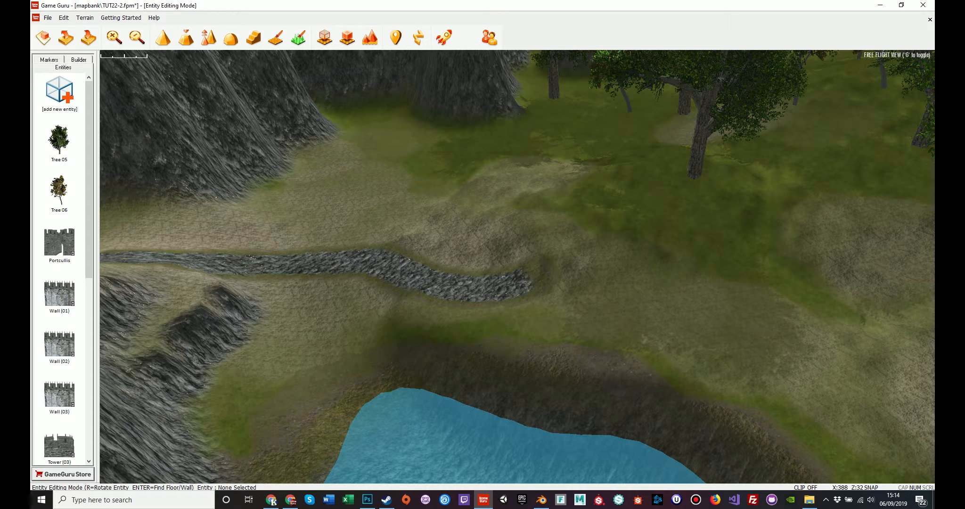
- Look over the lake, the surrounding cliffs and the castle rock in free flight
right_drag(518, 266, 349, 229)
key(w)
key(s)
key(s)
key(s)
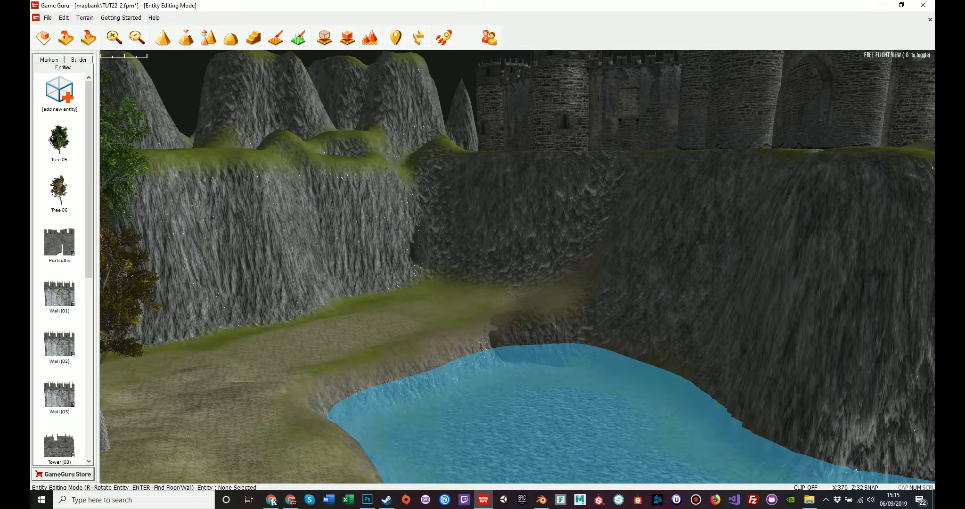
key(w)
right_drag(349, 228, 310, 226)
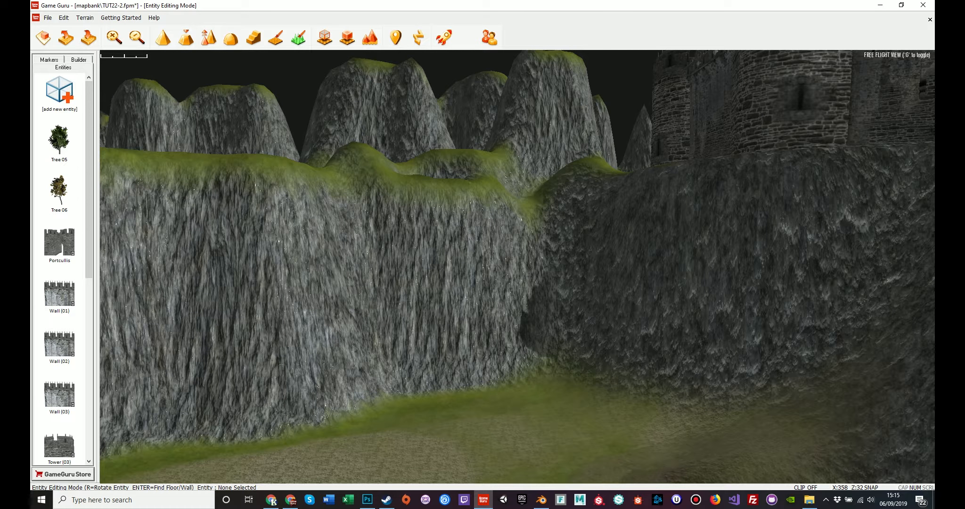
key(w)
right_drag(516, 266, 254, 213)
- From the top-down view, carve a river channel from the lake through the mountains and around the castle with Stored Level sculpting
key(g)
click(185, 38)
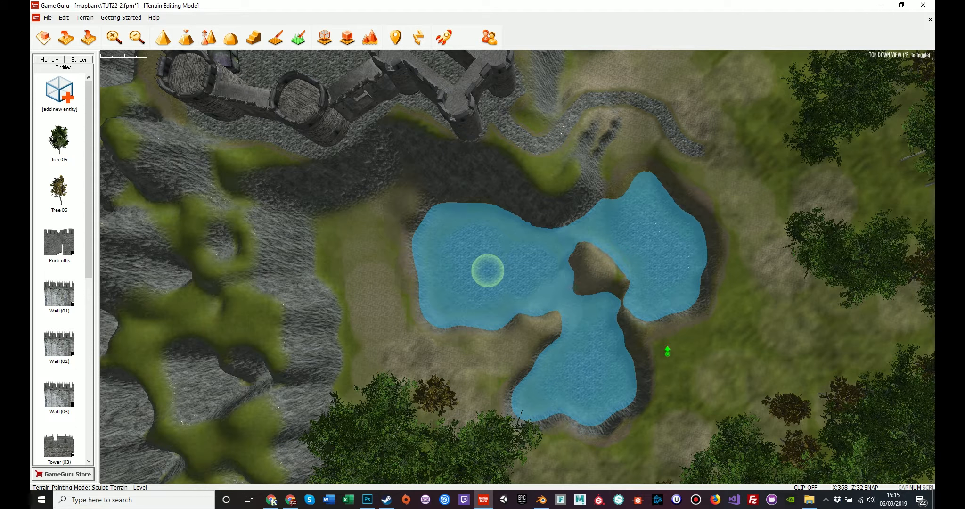
key(a)
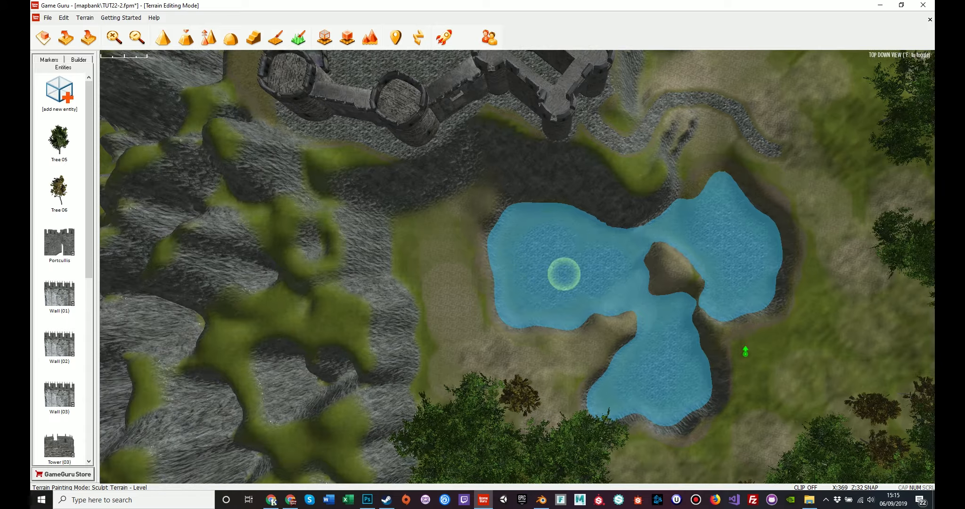
key(a)
click(207, 38)
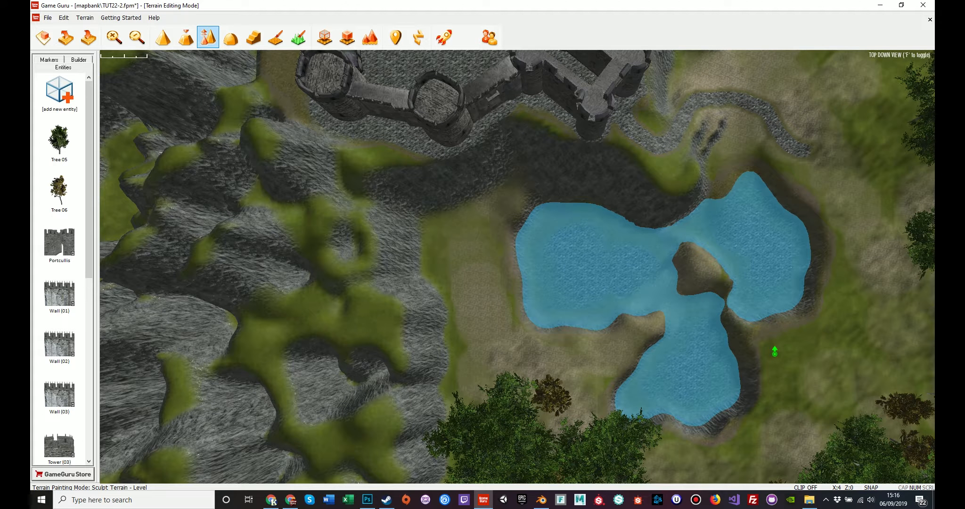
key(a)
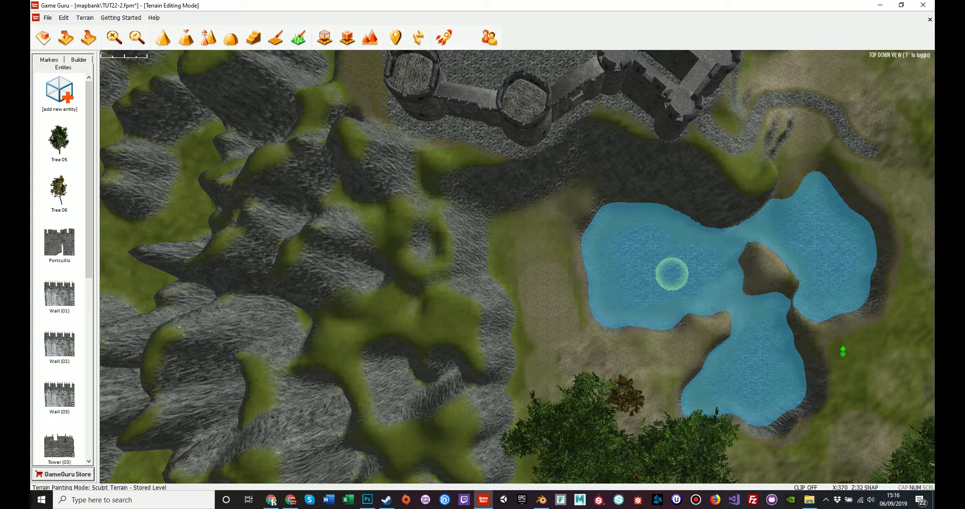
key(w)
scroll(661, 342, down, 4)
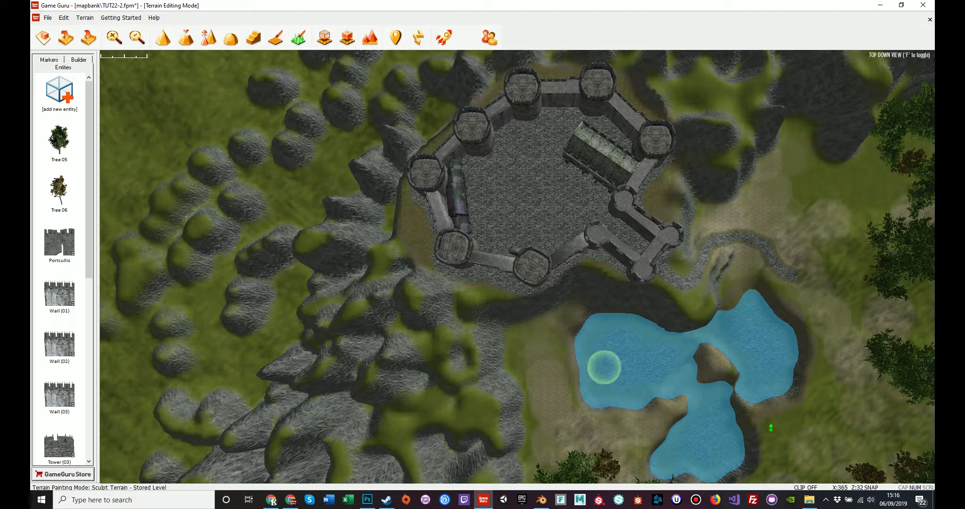
mouse_move(612, 375)
mouse_down()
mouse_move(464, 371)
mouse_move(385, 330)
mouse_move(340, 244)
mouse_move(290, 190)
mouse_move(274, 97)
mouse_move(297, 53)
mouse_up()
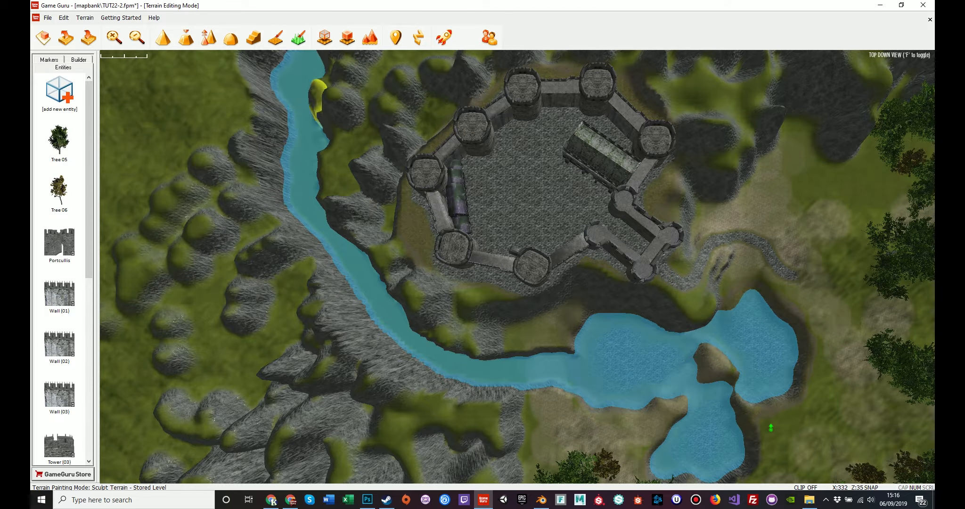
key(a)
key(w)
mouse_move(534, 319)
mouse_down()
mouse_move(560, 321)
mouse_move(474, 303)
mouse_move(504, 286)
mouse_move(473, 351)
mouse_move(572, 326)
mouse_move(482, 326)
mouse_move(534, 292)
mouse_up()
- Examine the carved river gorge and its cliff walls in free flight, approaching from the lake
key(s)
key(f)
right_drag(517, 266, 526, 150)
key(w)
right_drag(573, 375, 502, 353)
key(w)
key(w)
key(w)
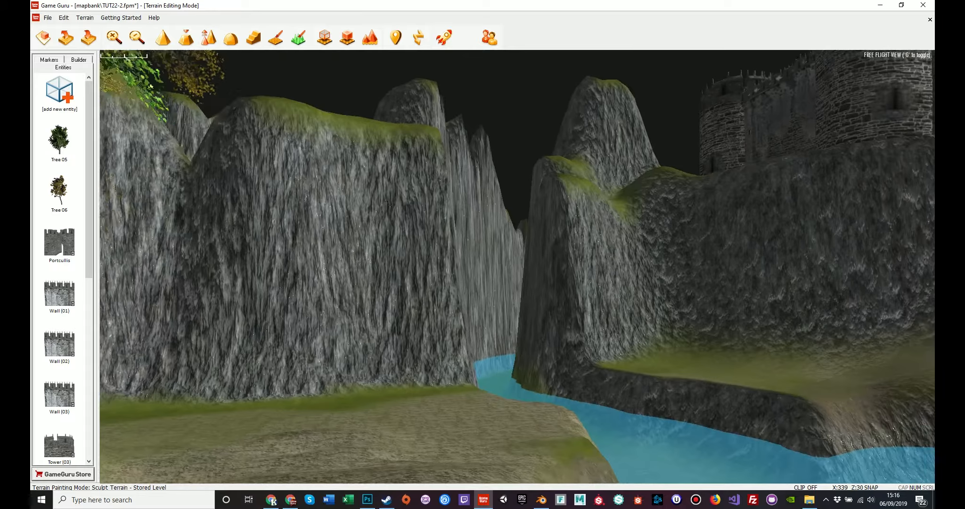
key(w)
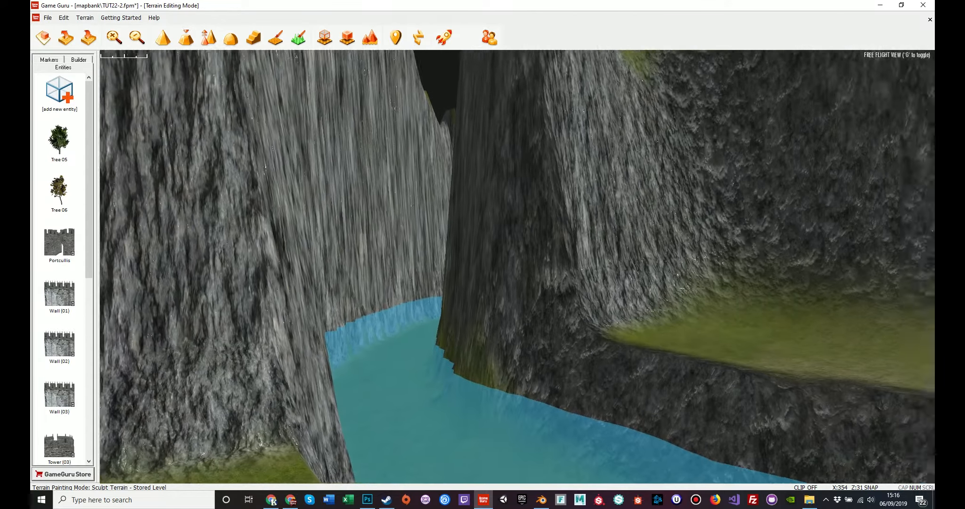
mouse_move(652, 353)
right_down()
mouse_move(635, 377)
mouse_move(648, 356)
mouse_move(636, 315)
mouse_move(617, 320)
mouse_move(650, 351)
mouse_move(678, 345)
mouse_move(657, 306)
right_up()
key(w)
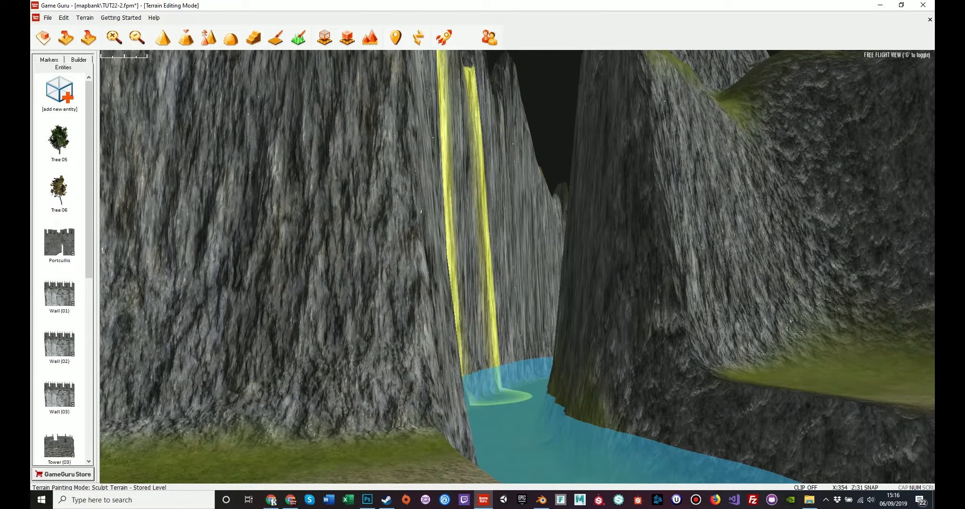
right_drag(476, 235, 473, 184)
key(d)
right_drag(532, 226, 532, 255)
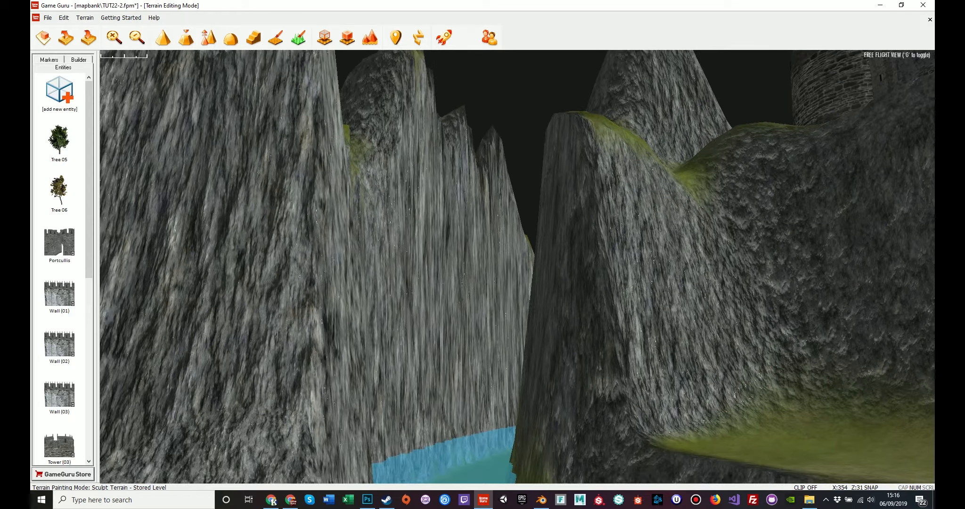
- Blend the terrain along both banks of the river bend near the lake from the top-down view
key(g)
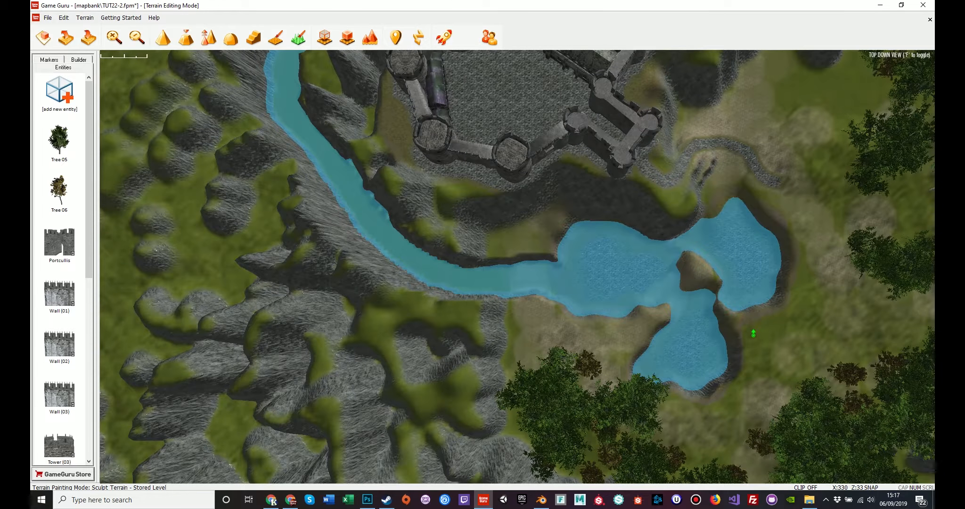
click(231, 38)
key(d)
key(w)
key(s)
key(a)
key(w)
scroll(525, 335, up, 5)
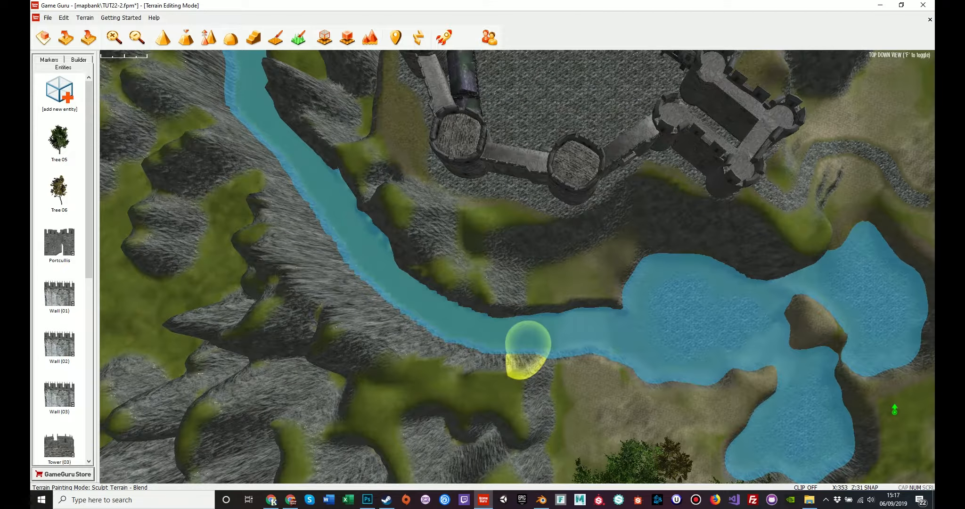
scroll(528, 346, up, 5)
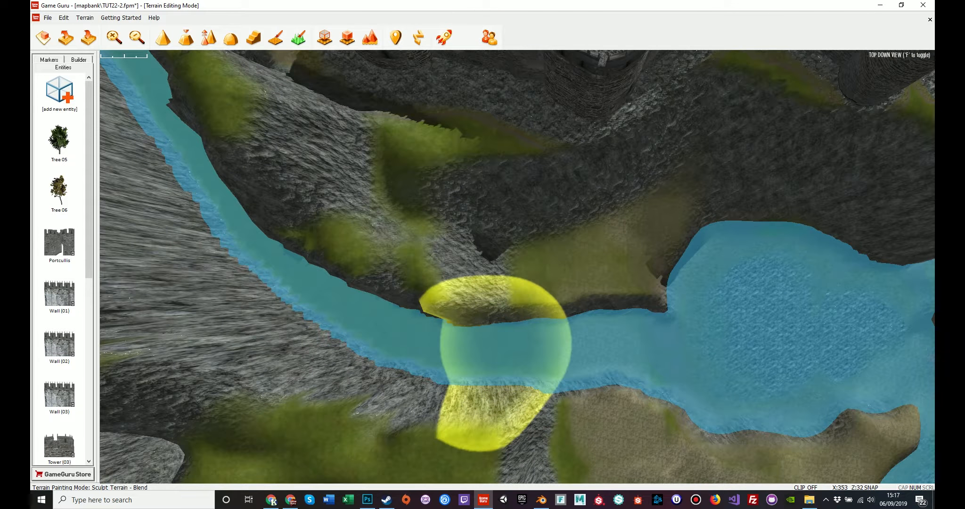
key(a)
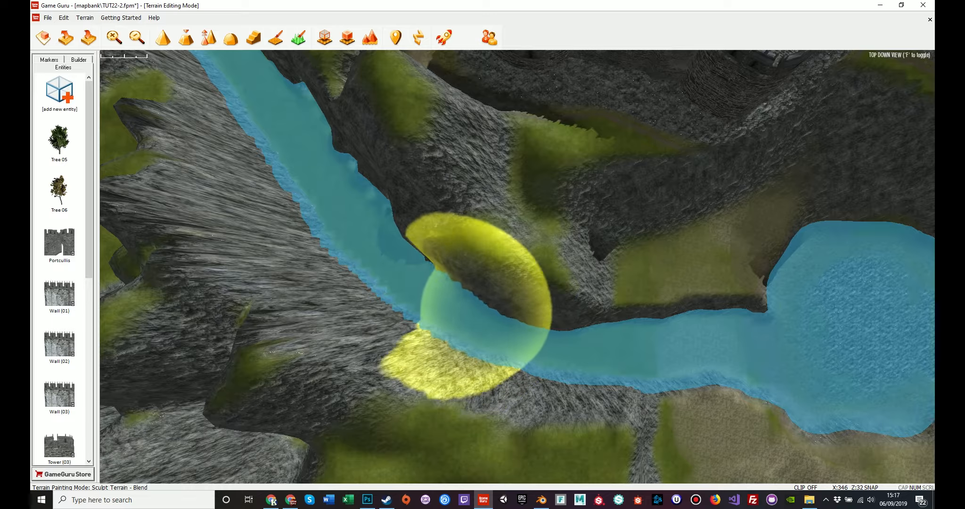
scroll(488, 282, down, 3)
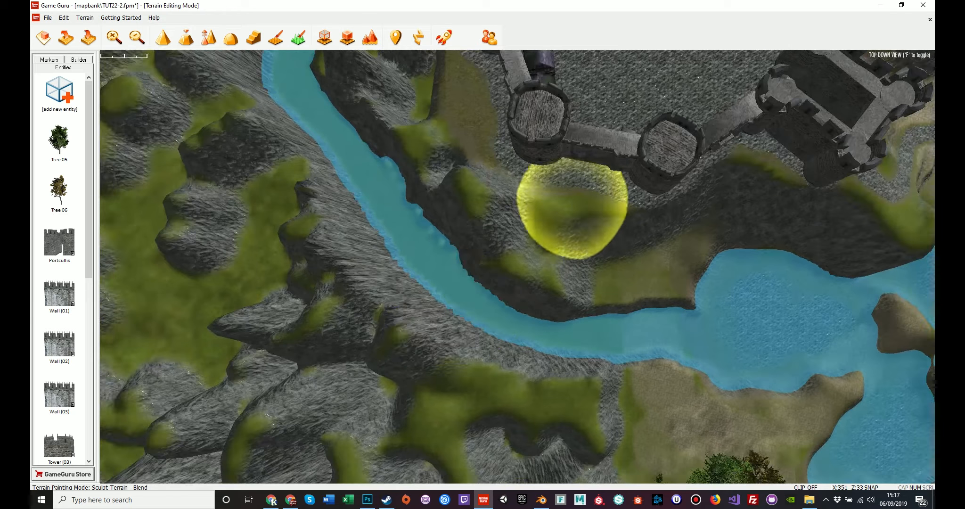
scroll(572, 207, up, 5)
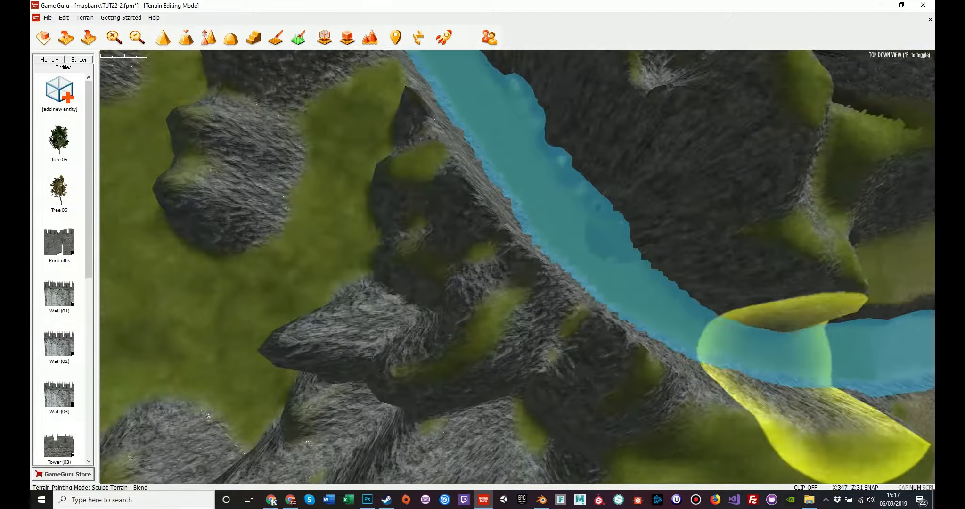
key(d)
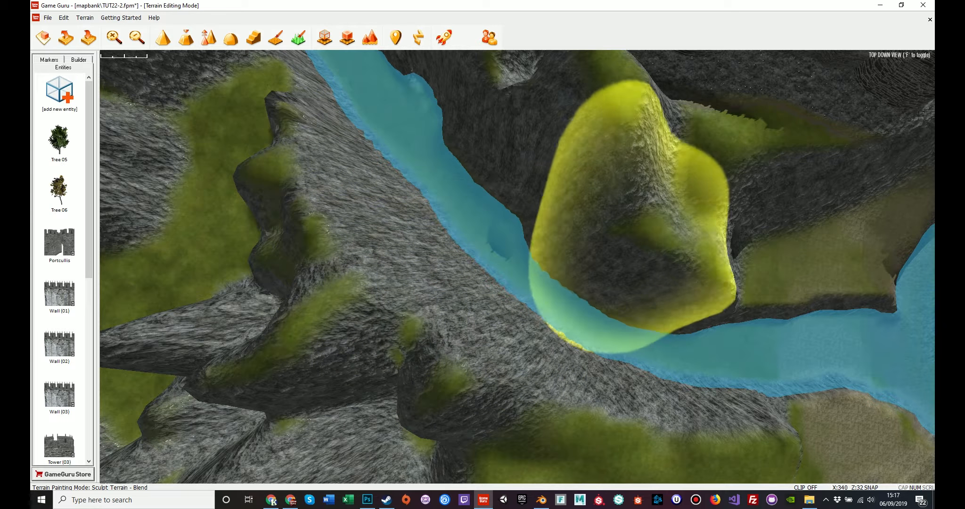
- Blend the castle-side cliffs along the river in free flight, working upstream past the castle towers
key(f)
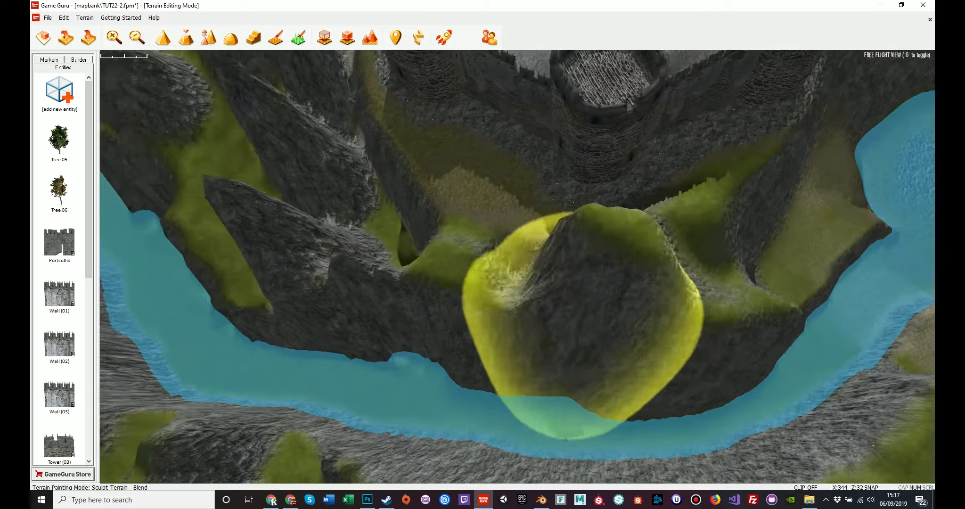
key(a)
mouse_move(459, 301)
mouse_down()
mouse_move(410, 292)
mouse_move(393, 254)
mouse_move(409, 290)
mouse_up()
key(a)
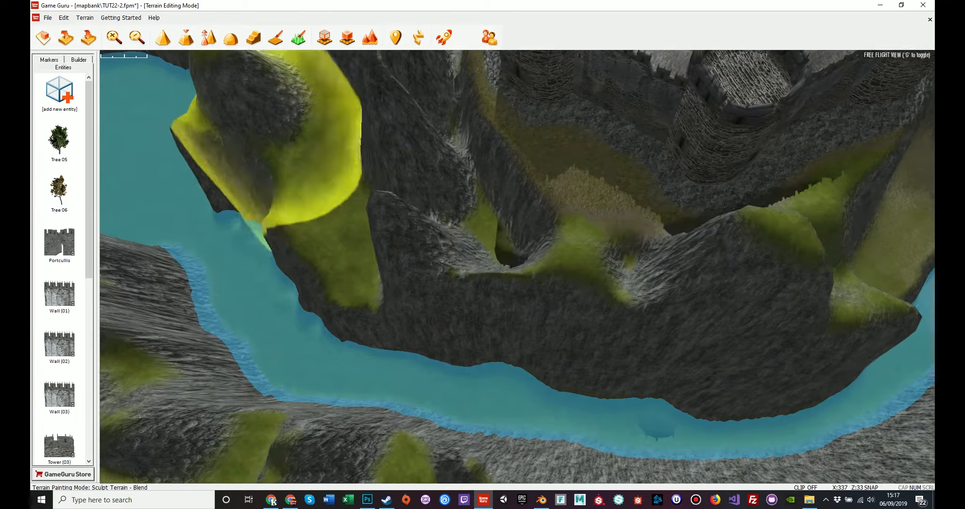
right_drag(248, 221, 188, 198)
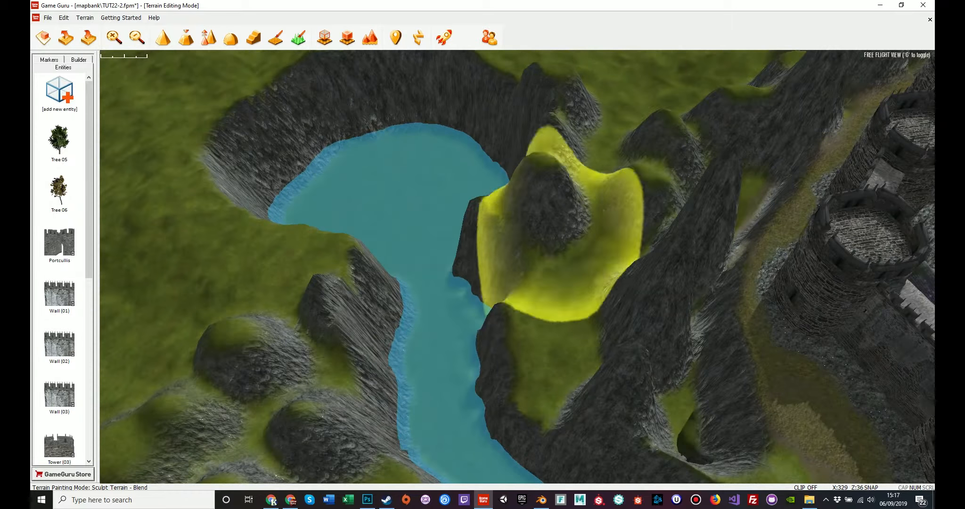
- Widen the river at its bend by cutting into the outer bank with Stored Level sculpting
mouse_move(455, 288)
right_down()
mouse_move(523, 278)
mouse_move(560, 191)
right_up()
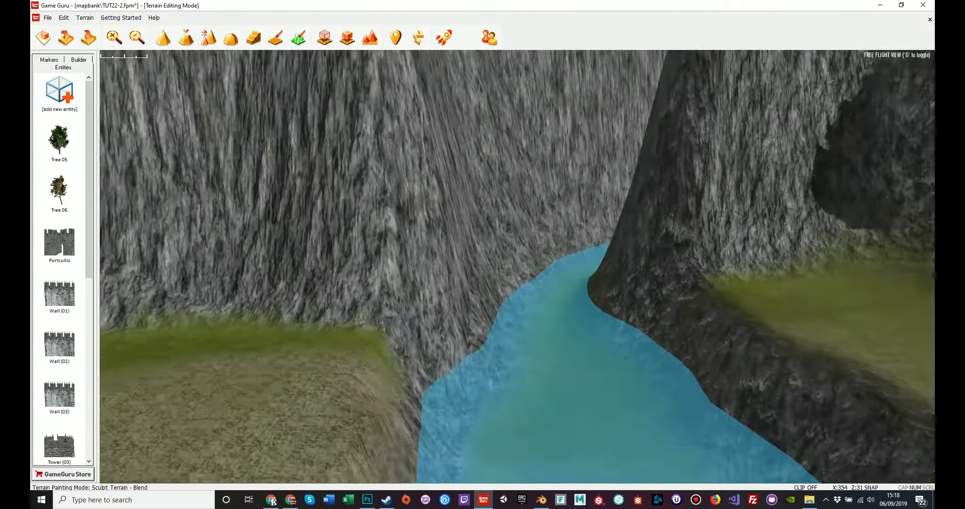
key(w)
right_drag(517, 264, 514, 290)
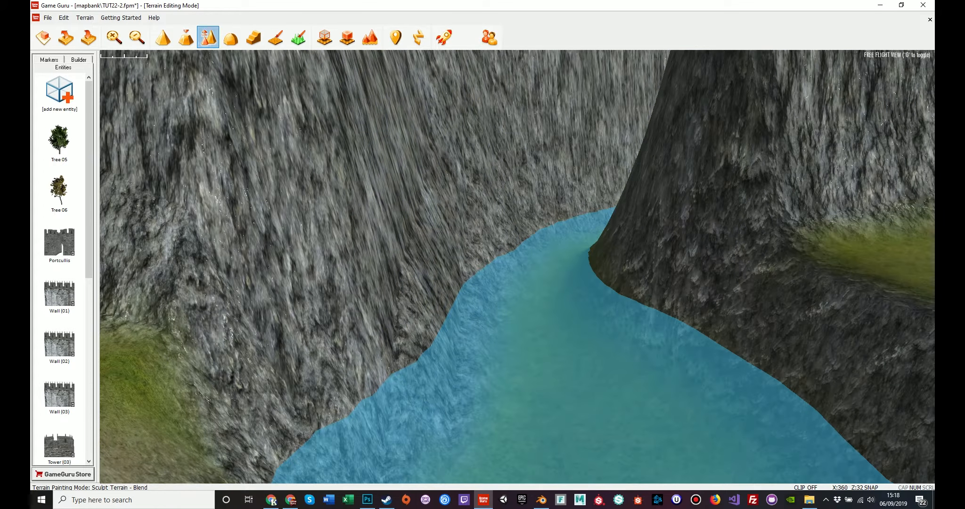
click(208, 38)
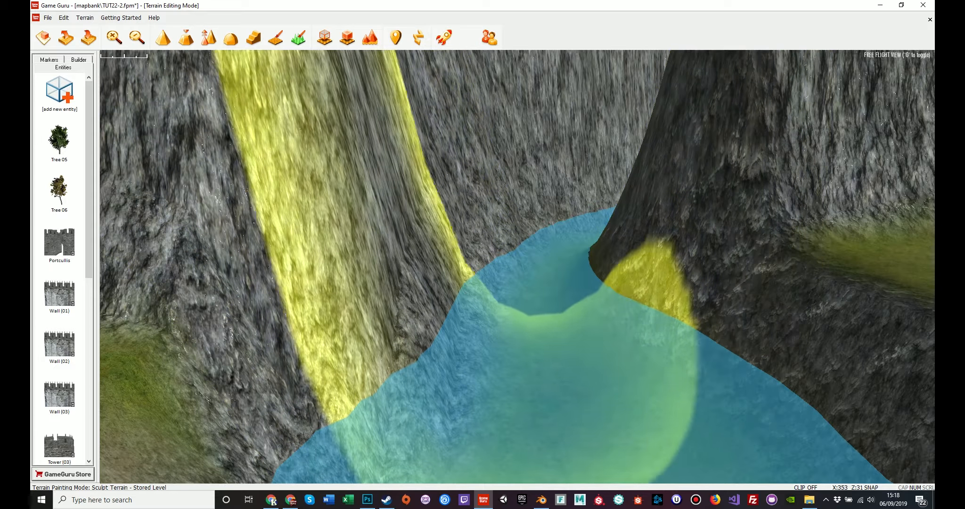
drag(506, 283, 556, 243)
key(g)
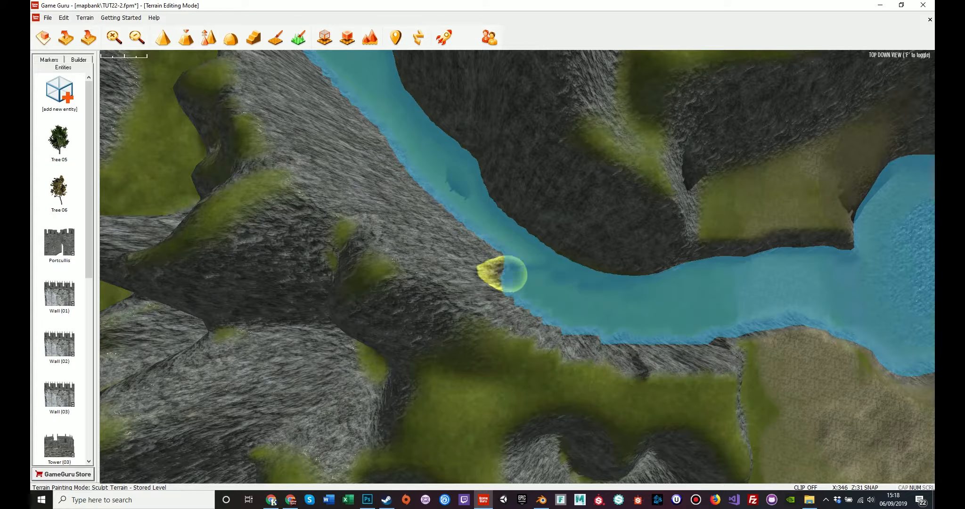
drag(511, 275, 502, 262)
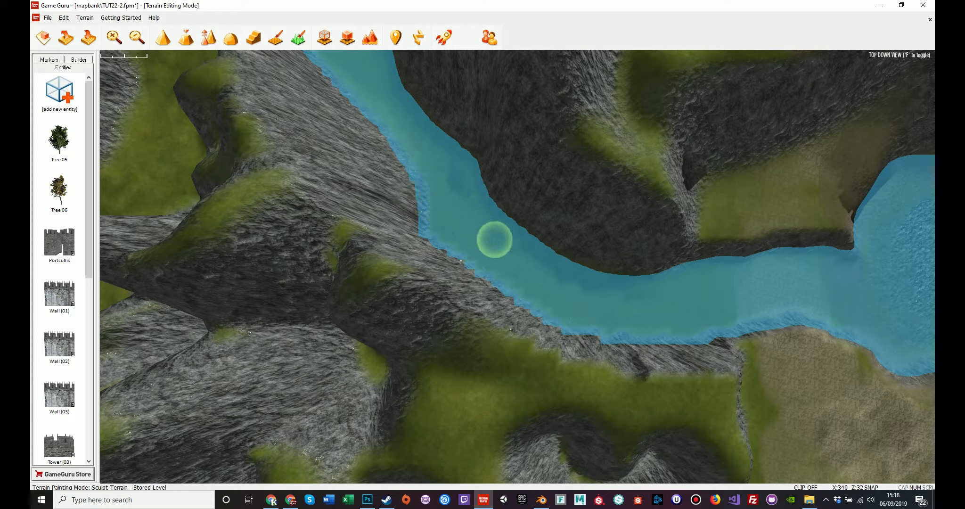
- Rework the mountain-side bank upstream of the bend in free flight, cutting it down to the riverbed level
key(f)
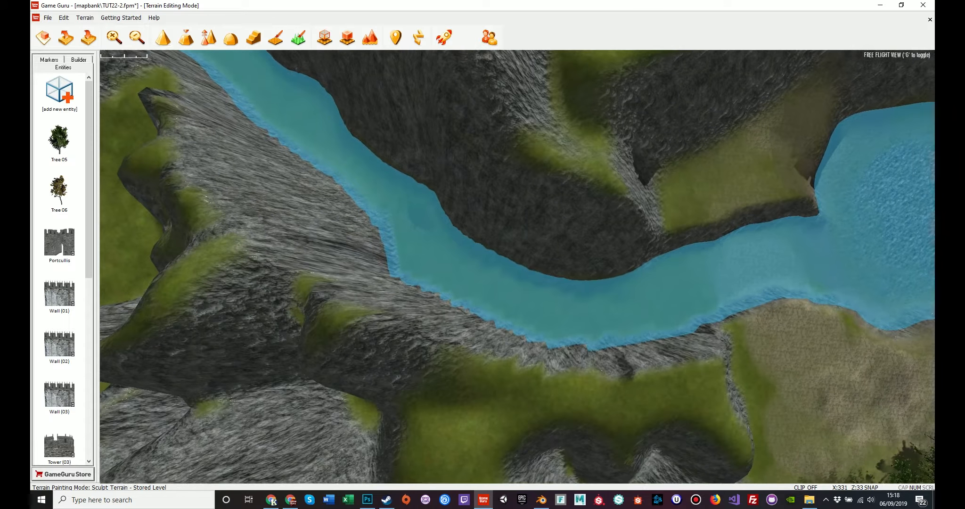
key(a)
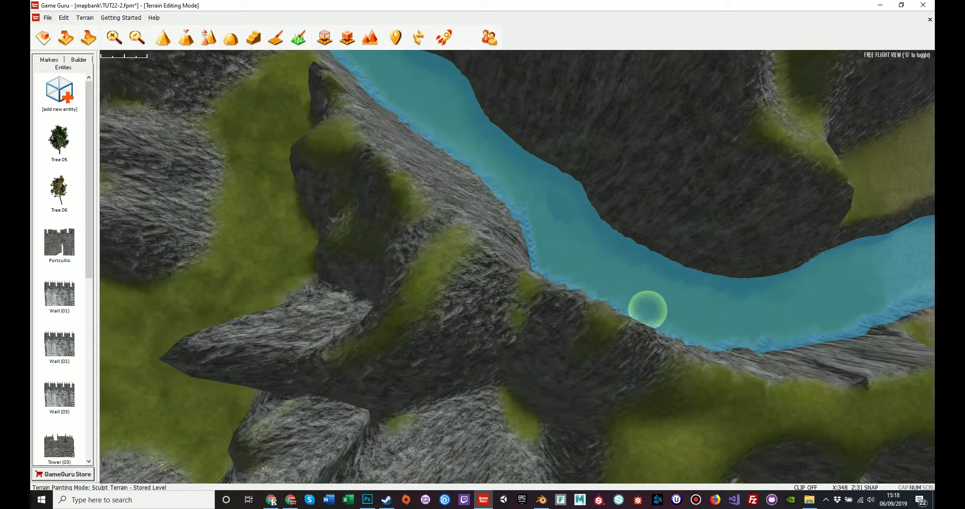
mouse_move(648, 310)
mouse_down()
mouse_move(457, 146)
mouse_move(575, 232)
mouse_move(375, 92)
mouse_up()
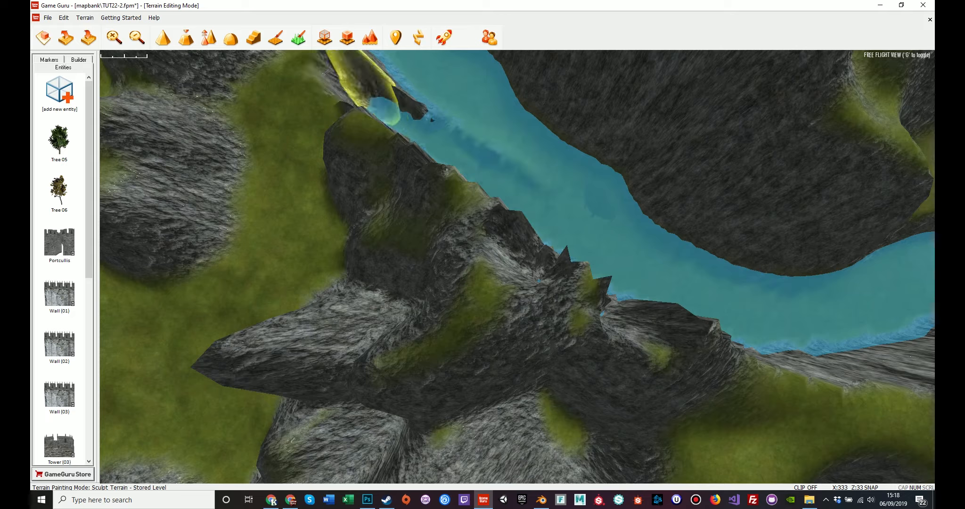
mouse_move(650, 287)
mouse_down()
mouse_move(566, 276)
mouse_move(442, 145)
mouse_up()
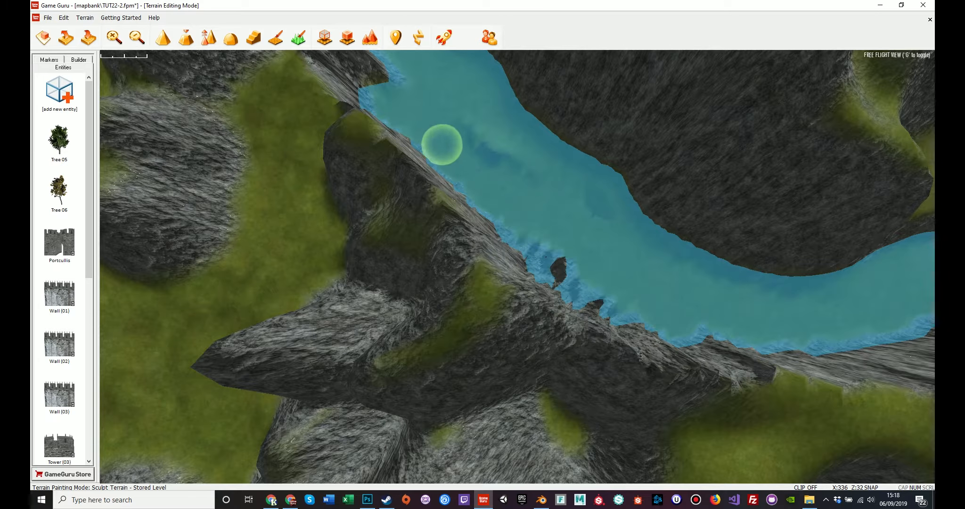
- Cut back the steep cliff bank opposite the castle down to the riverbed level, as far as the lake mouth
right_drag(580, 253, 659, 271)
right_drag(611, 341, 684, 306)
mouse_move(684, 306)
mouse_down()
mouse_move(662, 226)
mouse_move(584, 151)
mouse_up()
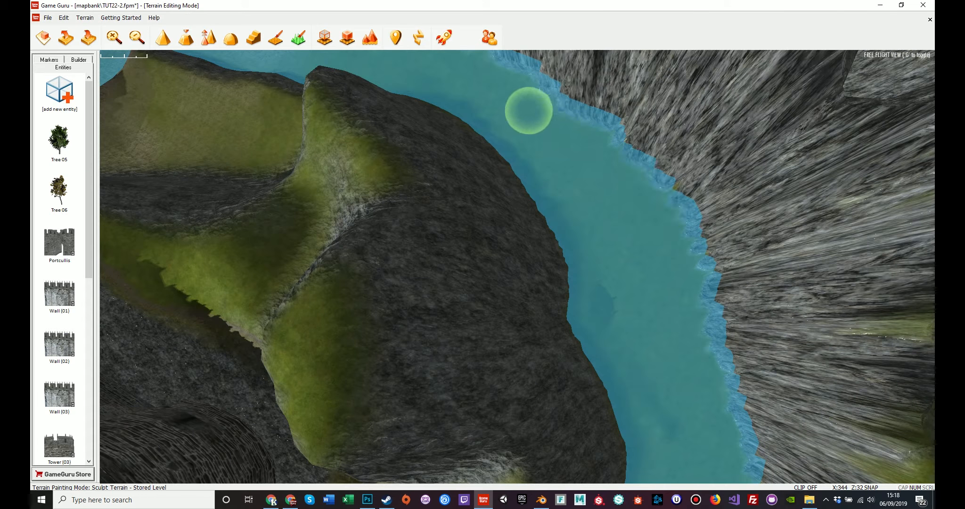
right_drag(642, 200, 659, 280)
drag(659, 280, 544, 193)
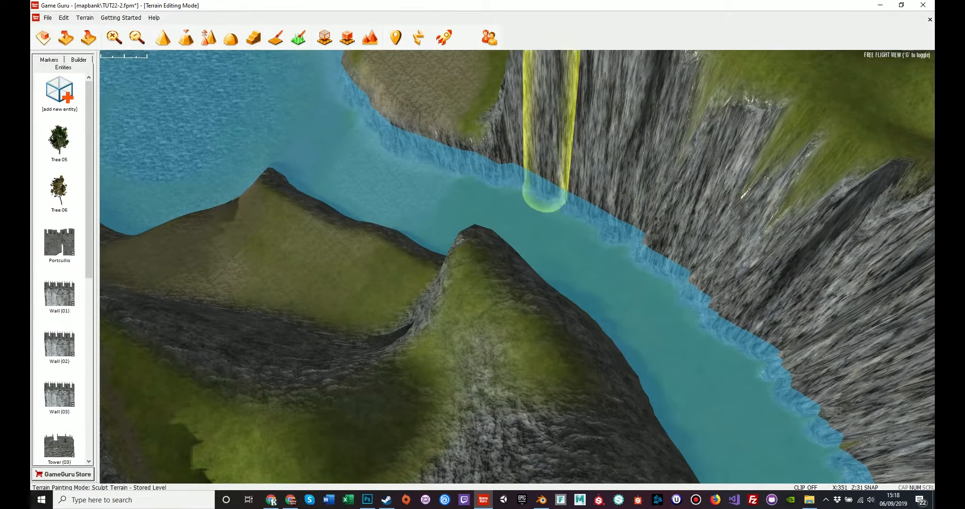
drag(633, 254, 735, 393)
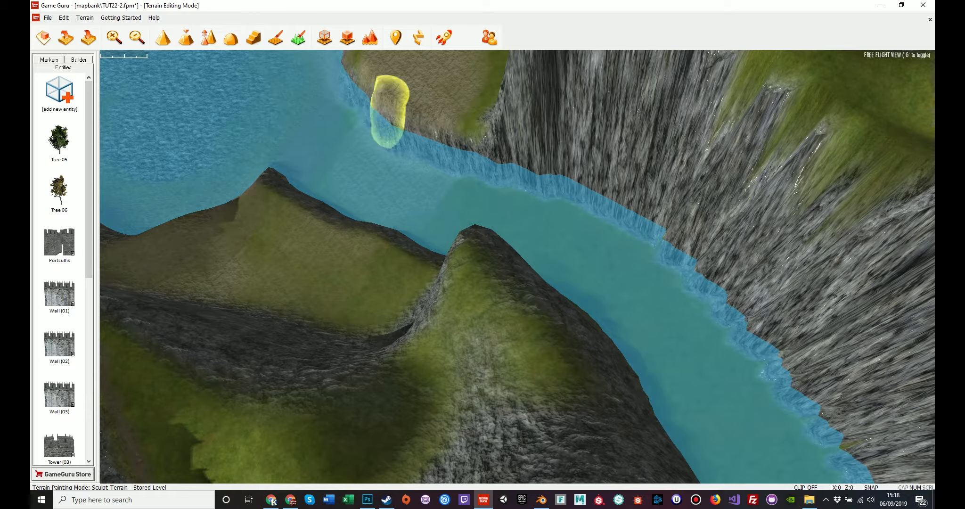
- Blend the steep cliff bank opposite the castle near the lake mouth using an enlarged brush
click(230, 38)
scroll(649, 238, up, 6)
drag(607, 217, 526, 183)
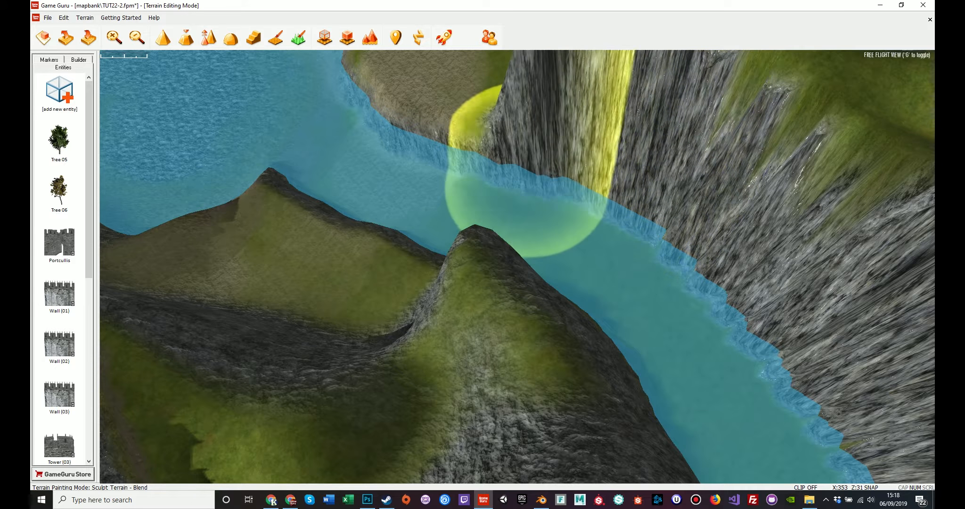
right_drag(526, 183, 430, 207)
key(a)
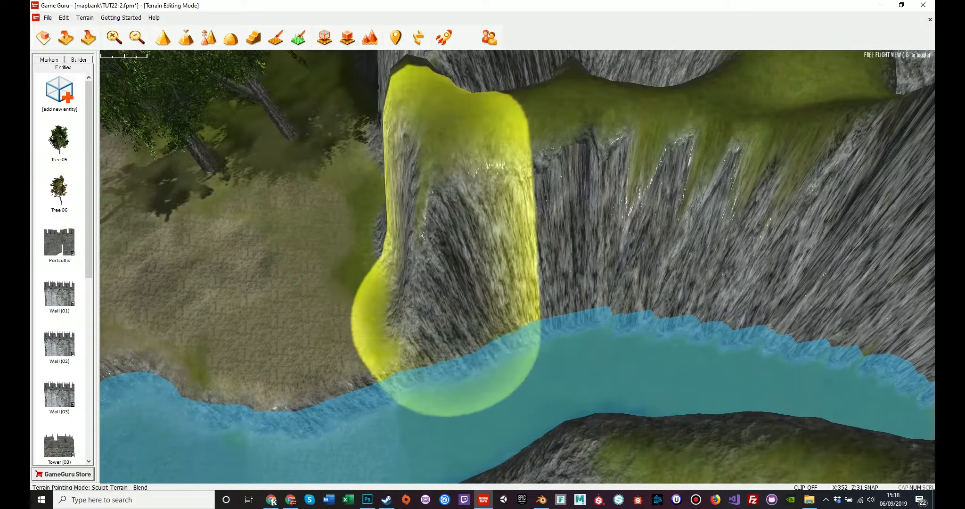
mouse_move(493, 160)
mouse_down()
mouse_move(614, 145)
mouse_move(796, 160)
mouse_up()
- Continue blending the jagged mountain-side riverbank away from the lake, past the castle
mouse_move(796, 160)
right_down()
mouse_move(871, 165)
mouse_move(622, 273)
mouse_move(542, 283)
mouse_move(523, 386)
right_up()
mouse_move(523, 386)
mouse_down()
mouse_move(473, 419)
mouse_move(528, 420)
mouse_move(519, 410)
mouse_move(593, 358)
mouse_move(508, 418)
mouse_move(568, 426)
mouse_up()
key(a)
mouse_move(565, 412)
right_down()
mouse_move(549, 329)
mouse_move(528, 292)
mouse_move(476, 245)
mouse_move(441, 183)
right_up()
key(w)
key(s)
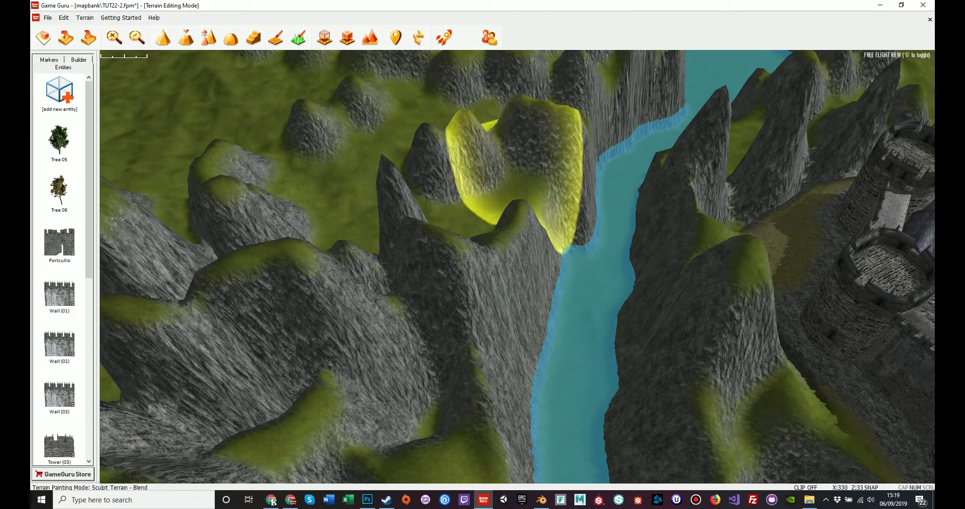
- Blend the castle-side bank between the lake mouth and the river bend
mouse_move(499, 372)
right_down()
mouse_move(566, 400)
mouse_move(562, 365)
right_up()
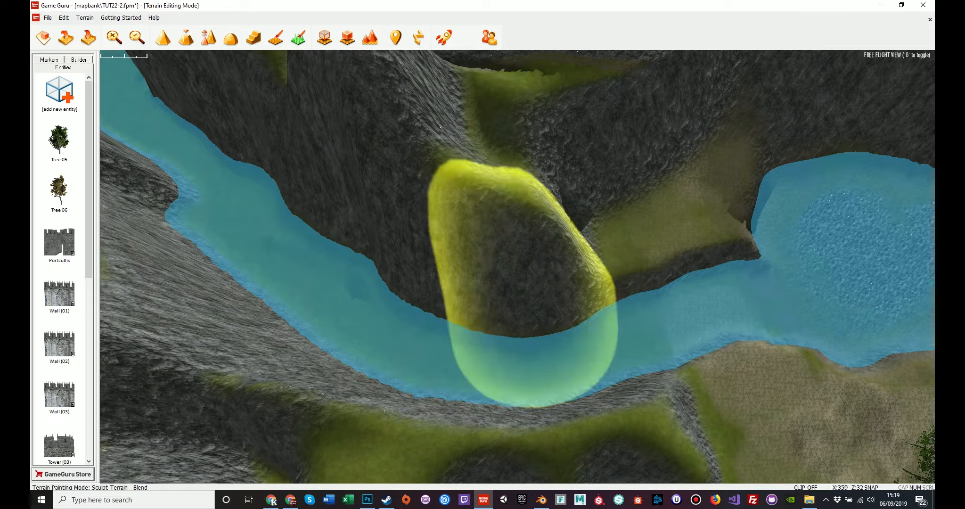
mouse_move(376, 363)
right_down()
mouse_move(490, 350)
mouse_move(419, 337)
mouse_move(332, 346)
mouse_move(419, 377)
mouse_move(264, 360)
right_up()
mouse_move(471, 407)
right_down()
mouse_move(476, 361)
mouse_move(485, 356)
right_up()
mouse_move(556, 221)
mouse_down()
mouse_move(608, 179)
mouse_move(556, 226)
mouse_move(537, 277)
mouse_up()
mouse_move(556, 320)
right_down()
mouse_move(565, 354)
mouse_move(596, 379)
mouse_move(603, 347)
mouse_move(617, 368)
mouse_move(581, 325)
right_up()
key(w)
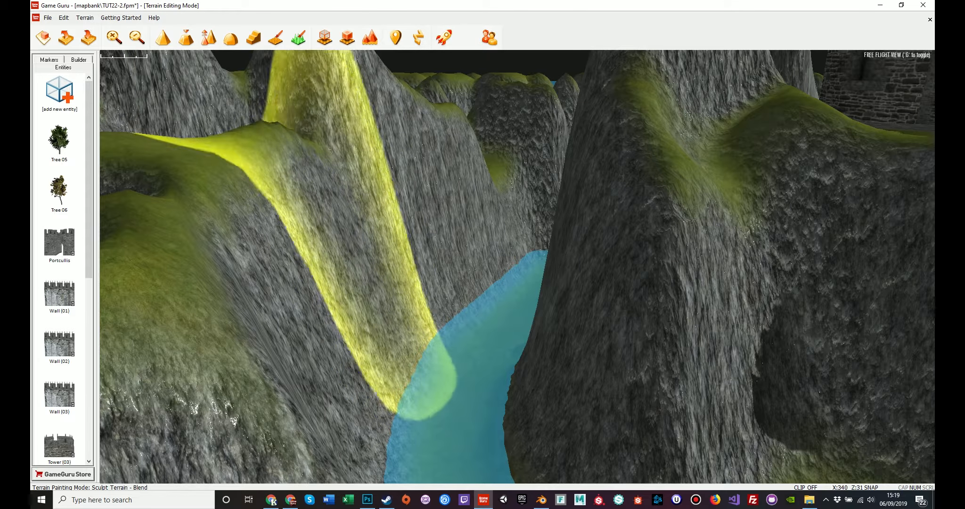
- Paint the banks of the lake inlet near the trees with the mottled brown-green ground texture
mouse_move(339, 292)
right_down()
mouse_move(293, 302)
mouse_move(313, 295)
mouse_move(316, 339)
mouse_move(294, 337)
mouse_move(367, 360)
mouse_move(323, 361)
right_up()
key(s)
key(s)
mouse_move(574, 301)
right_down()
mouse_move(549, 289)
mouse_move(588, 311)
mouse_move(678, 303)
mouse_move(709, 290)
mouse_move(732, 303)
right_up()
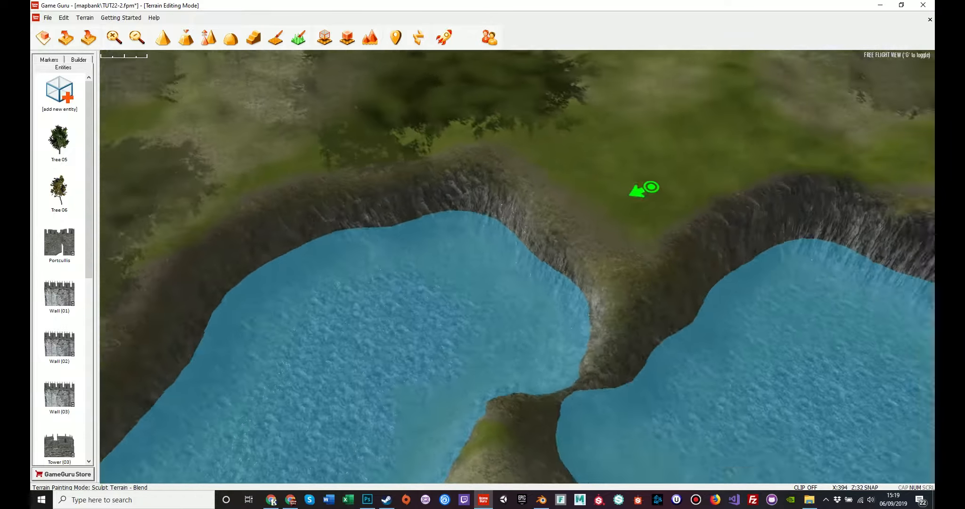
right_drag(565, 321, 617, 325)
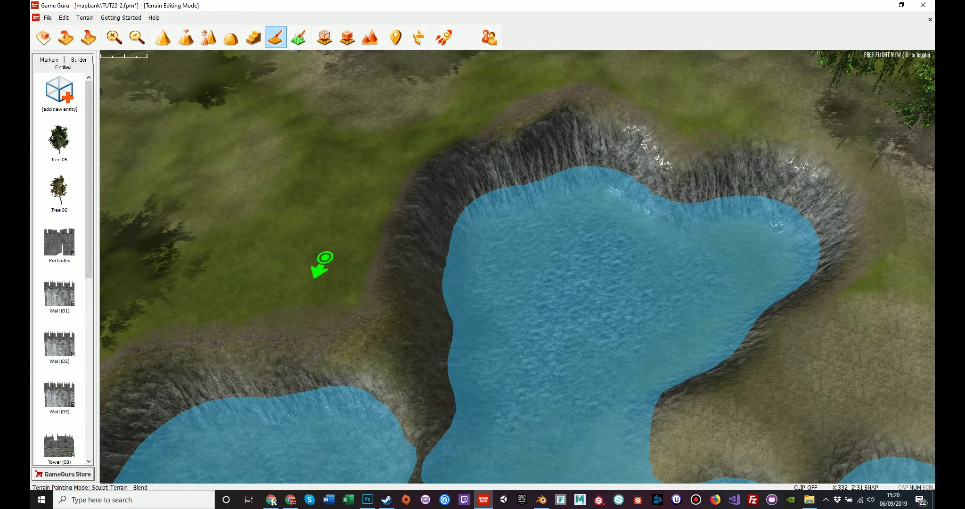
click(276, 38)
click(894, 444)
right_drag(577, 318, 629, 330)
mouse_move(393, 337)
right_down()
mouse_move(389, 301)
mouse_move(336, 295)
mouse_move(419, 288)
right_up()
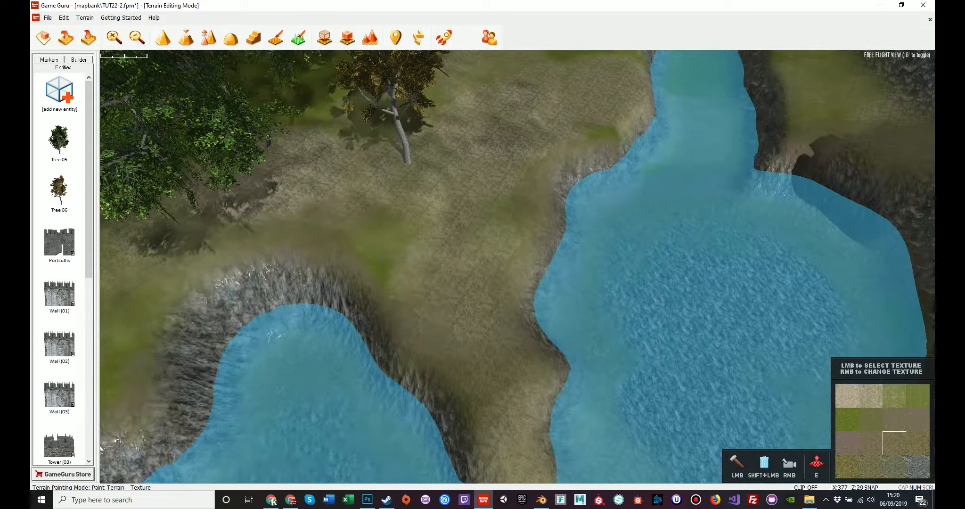
key(s)
scroll(365, 381, down, 3)
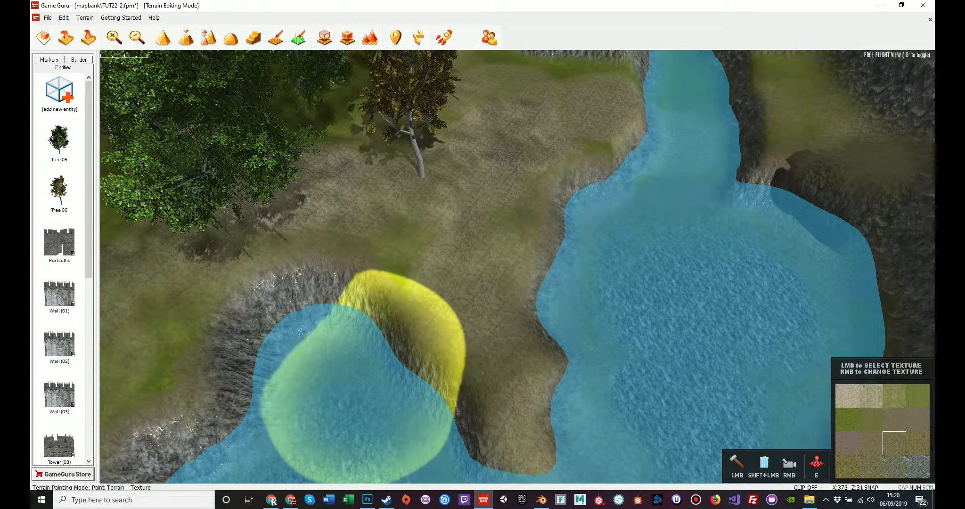
key(s)
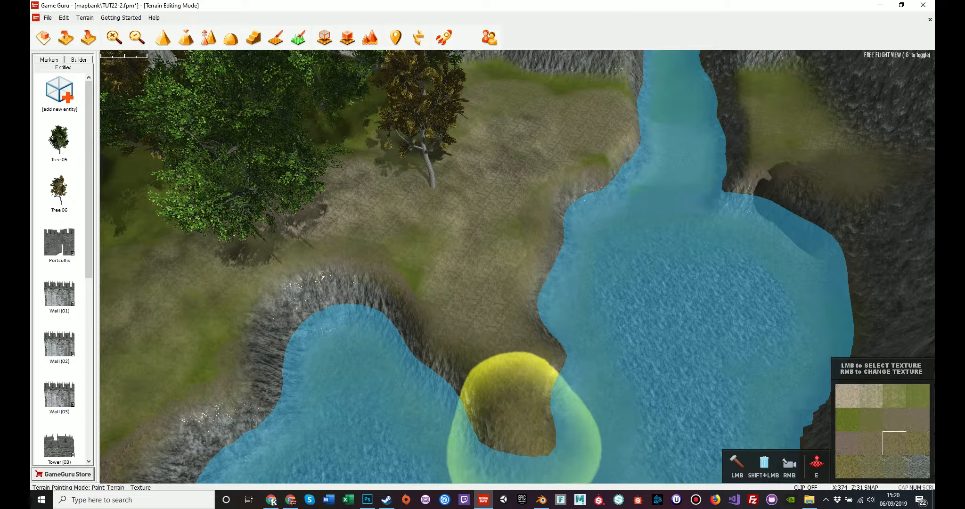
- Paint the spit between the two water areas and the castle-side shore at the river mouth with the same texture
right_drag(514, 412, 425, 378)
key(w)
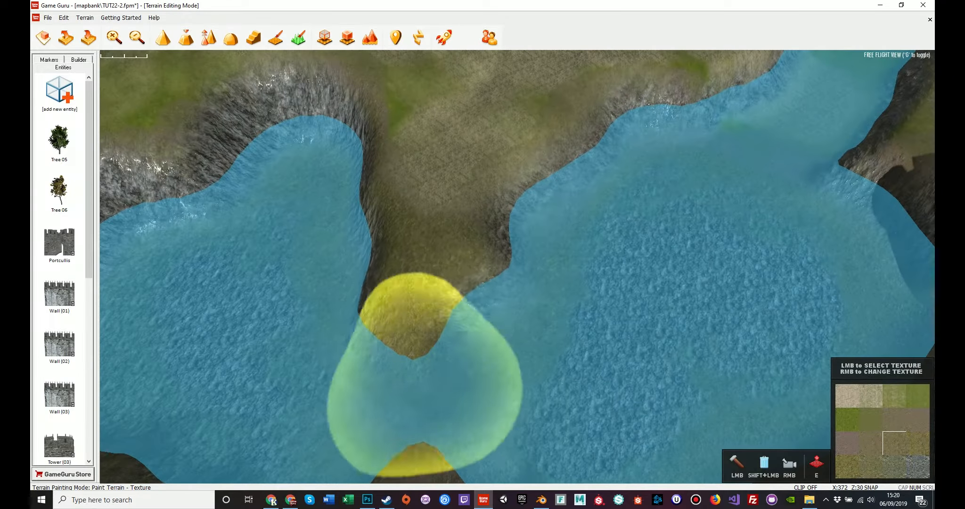
mouse_move(613, 243)
right_down()
mouse_move(659, 241)
mouse_move(565, 355)
right_up()
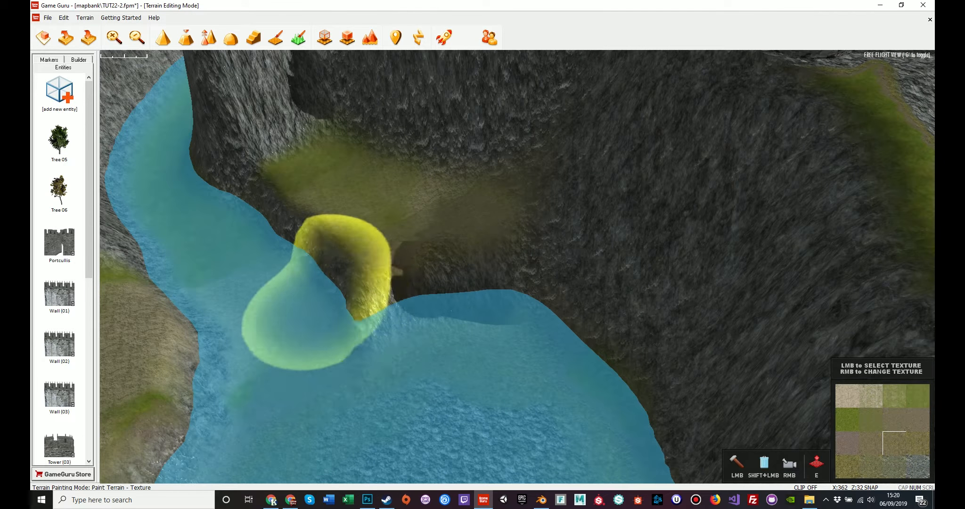
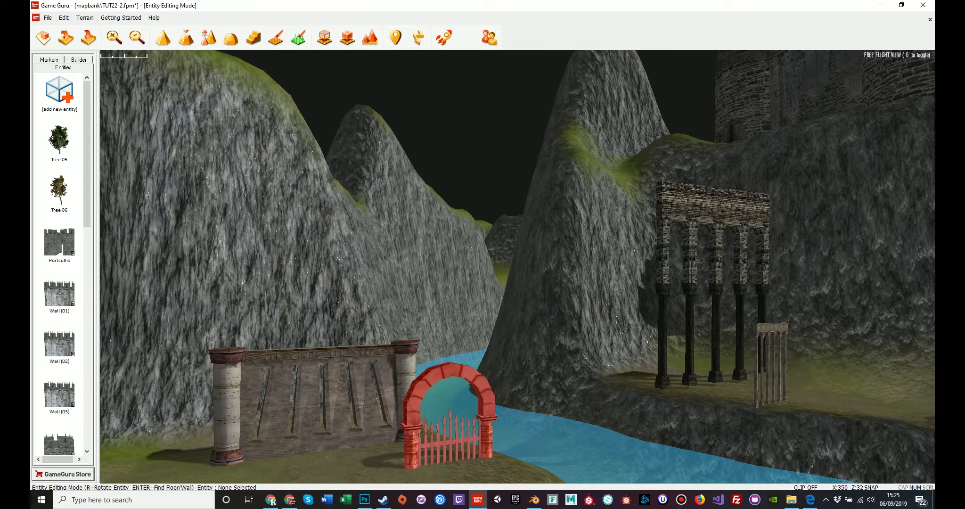
- Try scaling up the arched gate so that it spans the river between the cliffs
drag(486, 345, 486, 252)
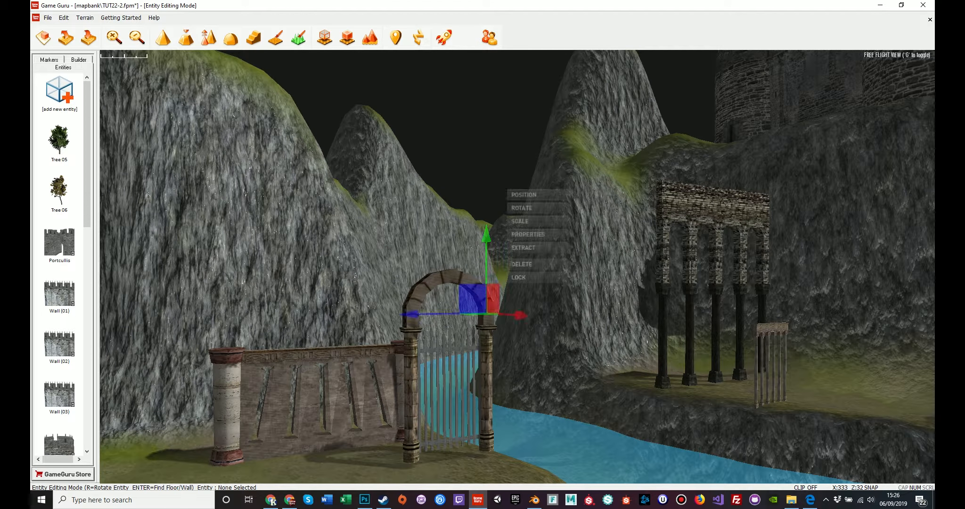
key(w)
right_drag(486, 252, 481, 316)
key(s)
drag(499, 254, 515, 163)
right_drag(515, 188, 504, 130)
key(d)
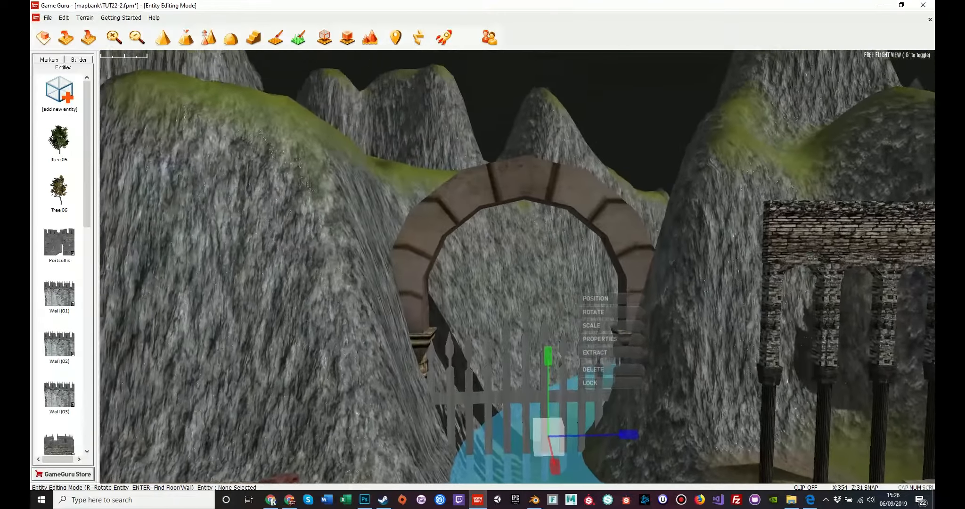
key(w)
key(s)
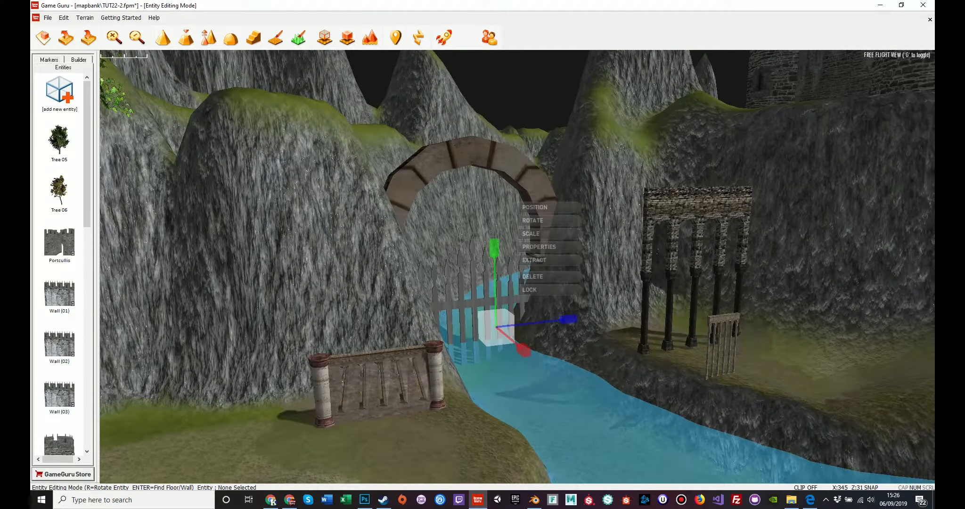
- Delete the stone balustrade wall, the tall brick-topped colonnade and the arched gate
click(393, 374)
key(Delete)
right_drag(393, 375, 452, 367)
key(w)
click(608, 222)
key(Delete)
click(353, 148)
key(Delete)
- Move the remaining pillar wall into the river channel, enlarge it and place it against the castle-side cliff
click(665, 384)
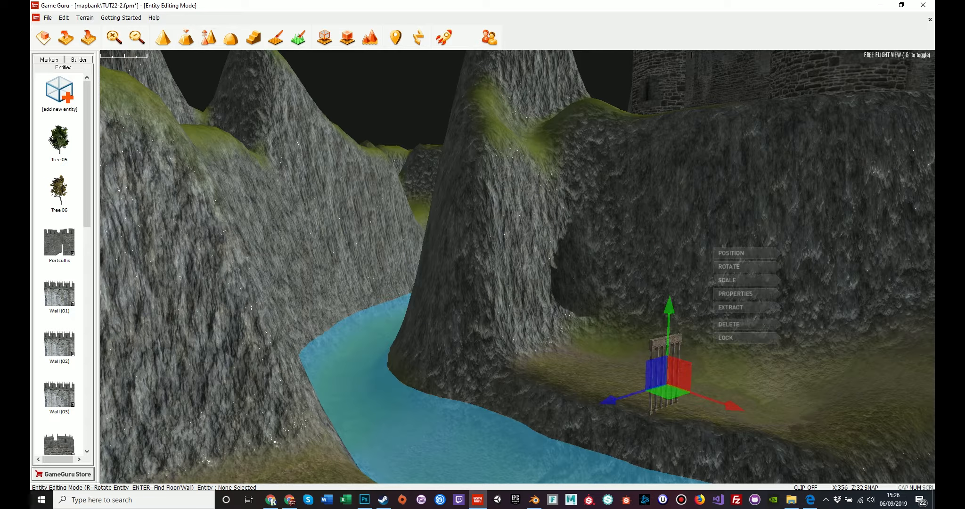
drag(668, 391, 350, 408)
click(422, 289)
drag(355, 318, 355, 285)
drag(268, 419, 240, 425)
click(411, 317)
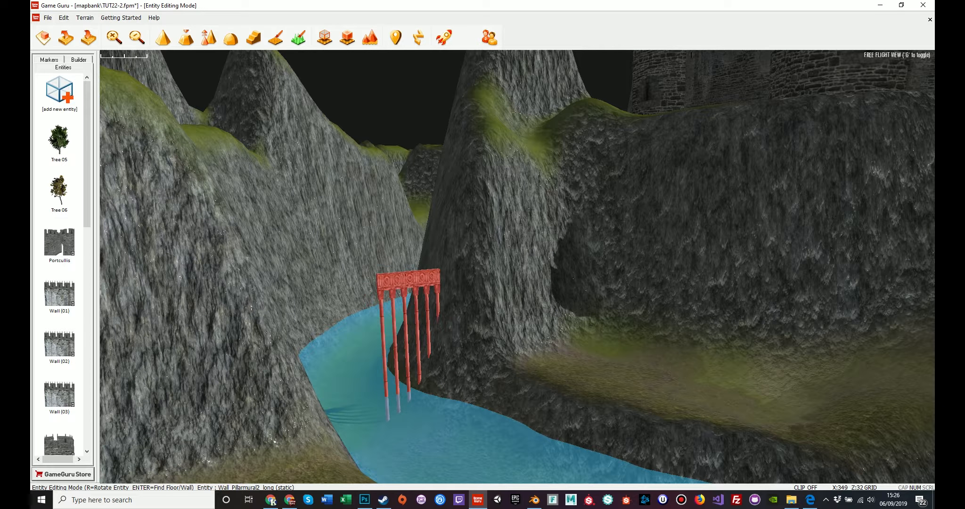
click(408, 339)
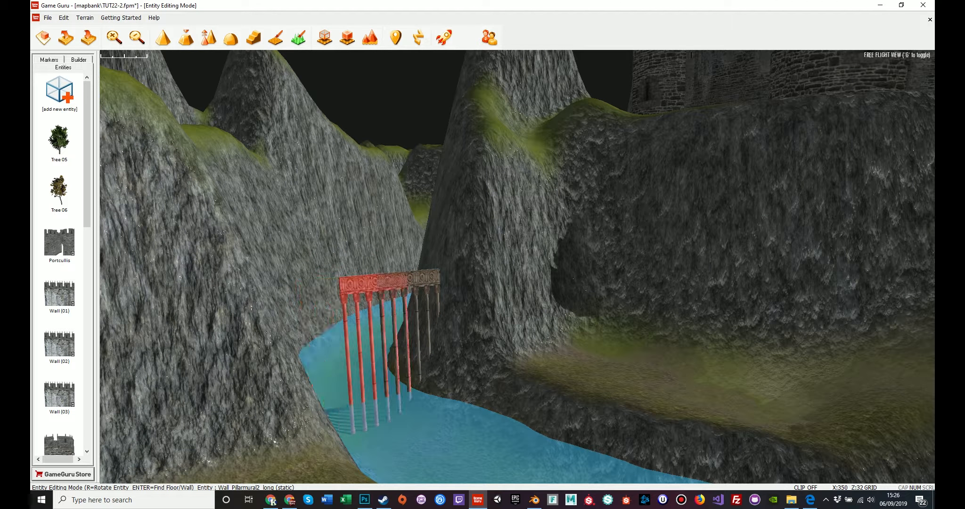
- Try placing two more pillar wall copies across the river and by the castle bank, and delete both extra sections
click(337, 339)
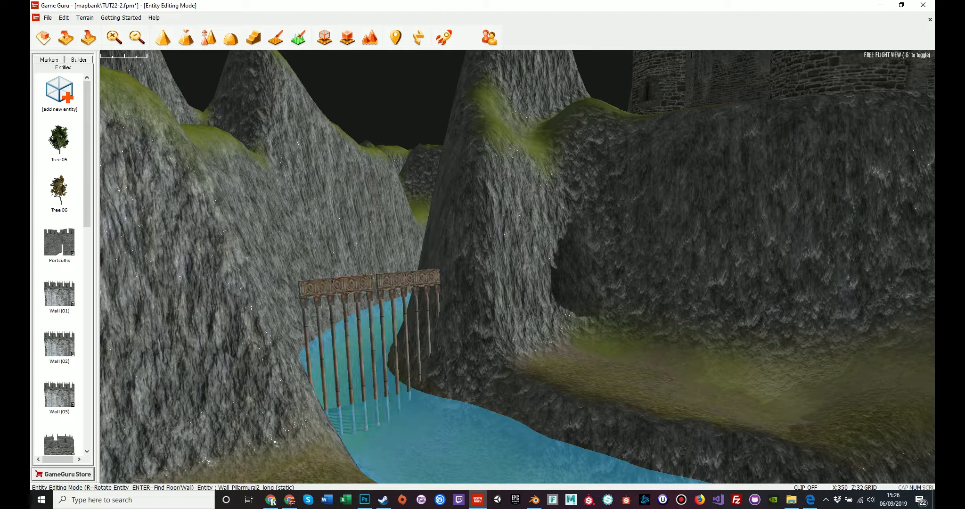
click(570, 377)
right_click(570, 376)
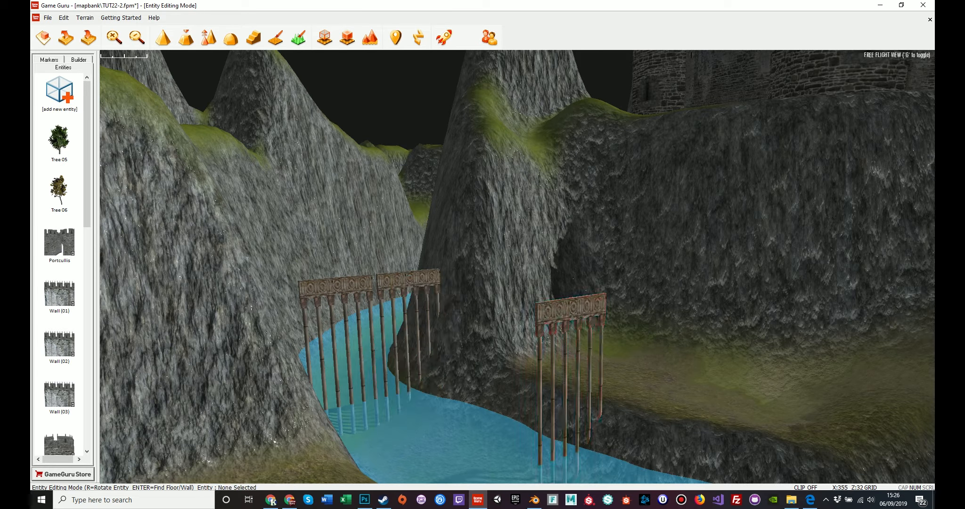
click(570, 329)
key(Delete)
right_drag(570, 330, 523, 292)
key(w)
click(410, 330)
key(Delete)
- Scale the pillar wall section beside the castle-side cliff wider and slightly taller
click(518, 330)
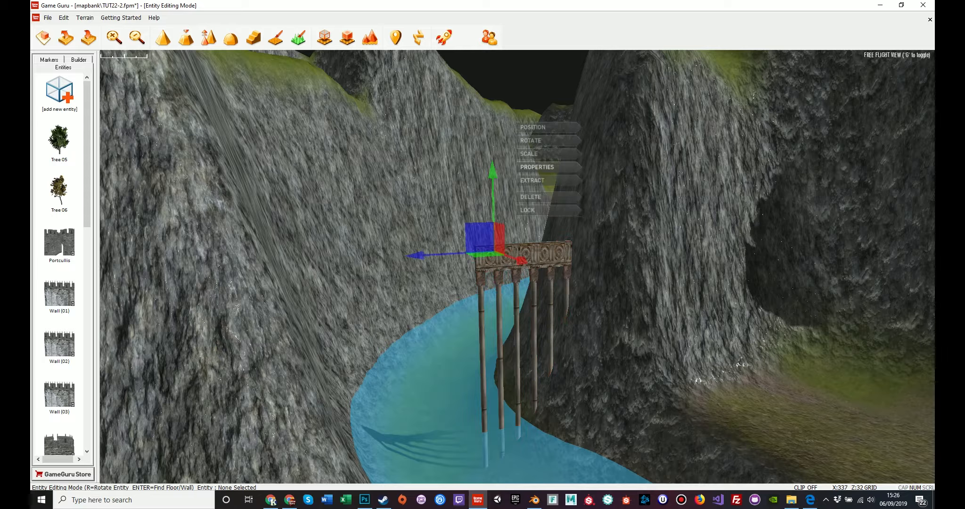
key(r)
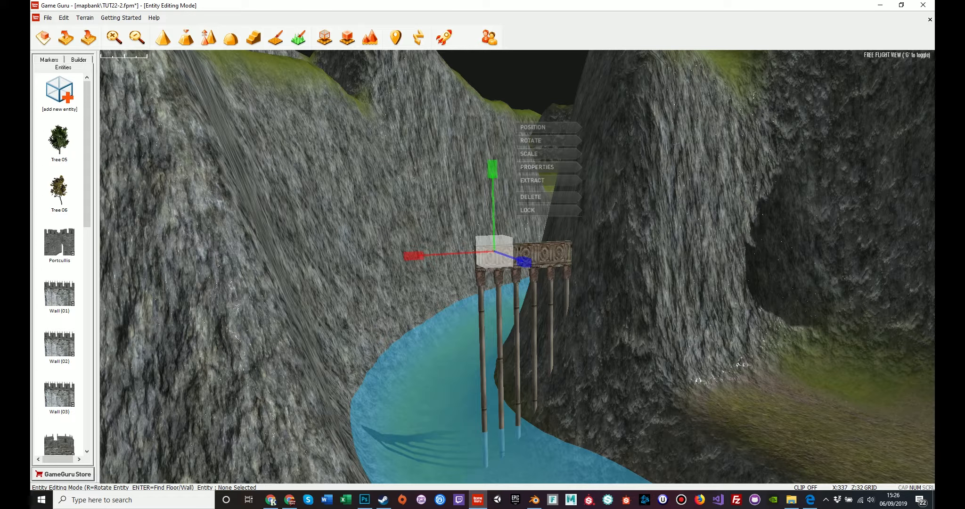
drag(414, 256, 375, 257)
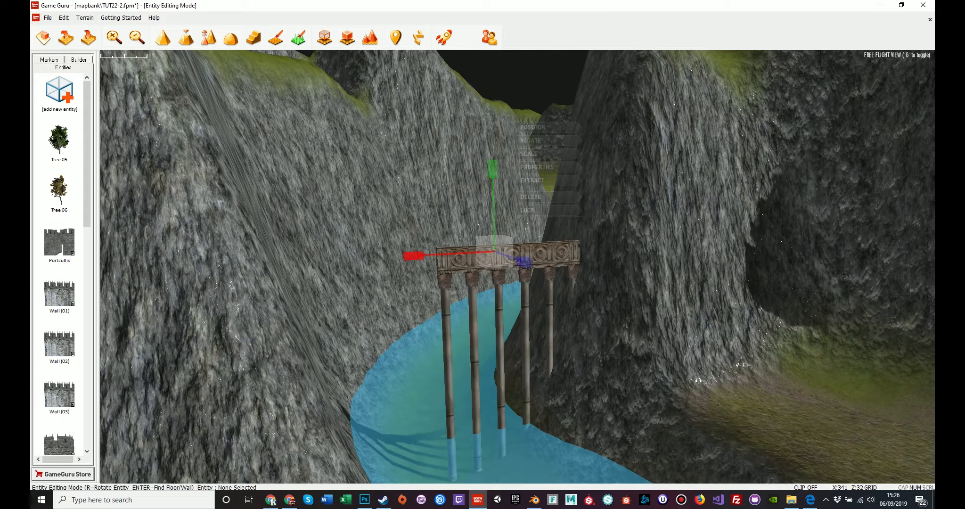
mouse_move(492, 169)
mouse_down()
mouse_move(491, 107)
mouse_move(492, 158)
mouse_up()
click(534, 127)
right_drag(491, 157, 473, 169)
click(584, 140)
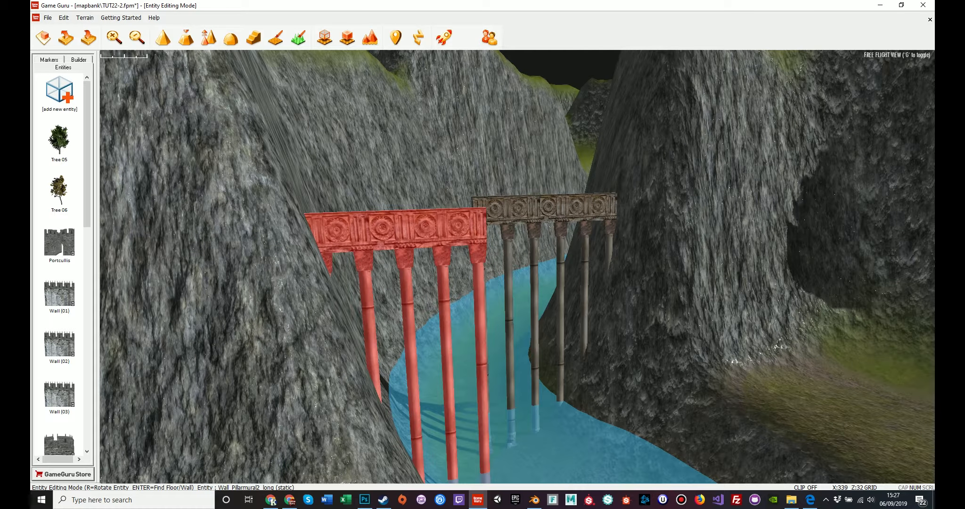
- Add a second pillar wall section and align it end to end with the first in top-down view
click(397, 231)
mouse_move(397, 231)
right_down()
mouse_move(396, 155)
mouse_move(400, 226)
right_up()
key(w)
key(g)
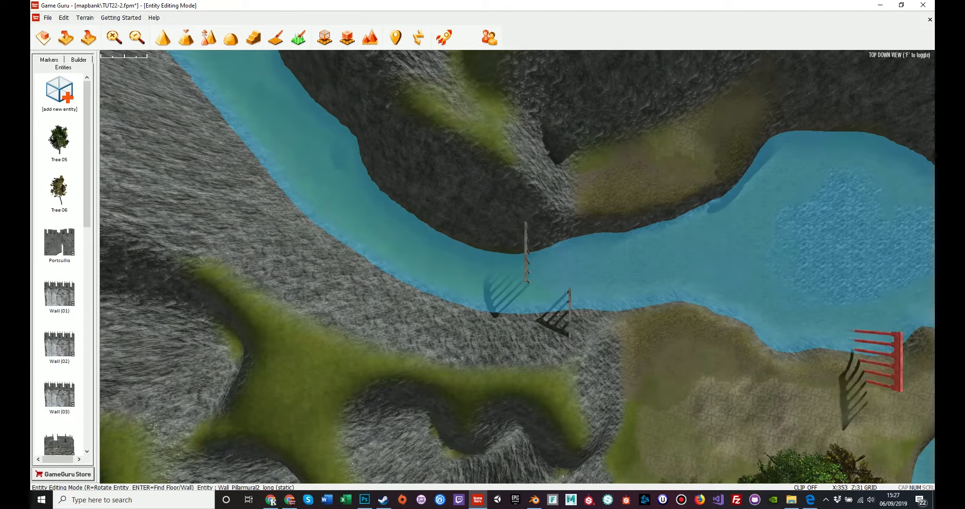
click(866, 317)
click(569, 310)
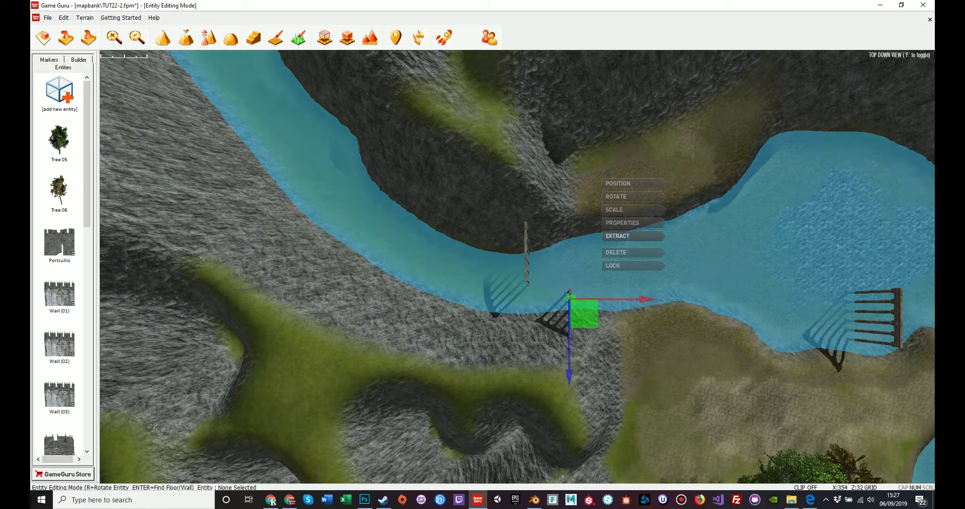
click(632, 236)
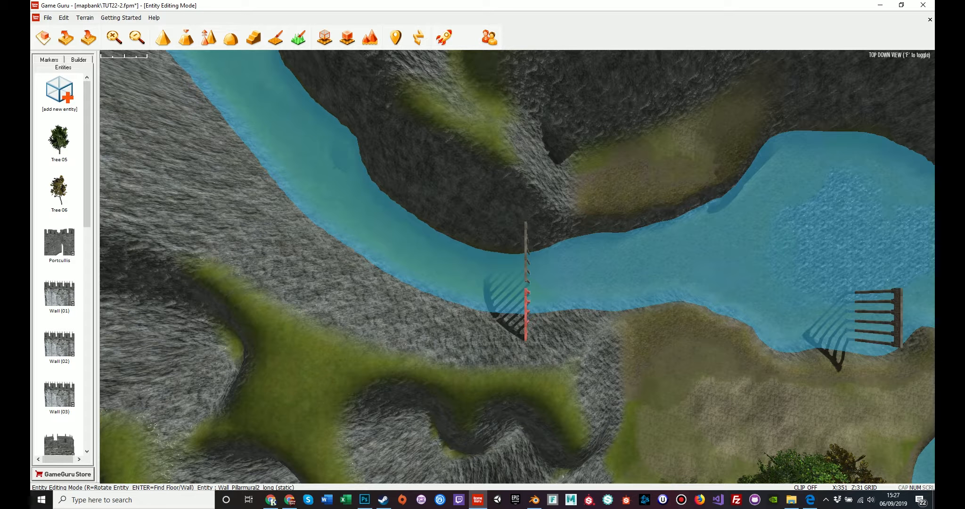
key(f)
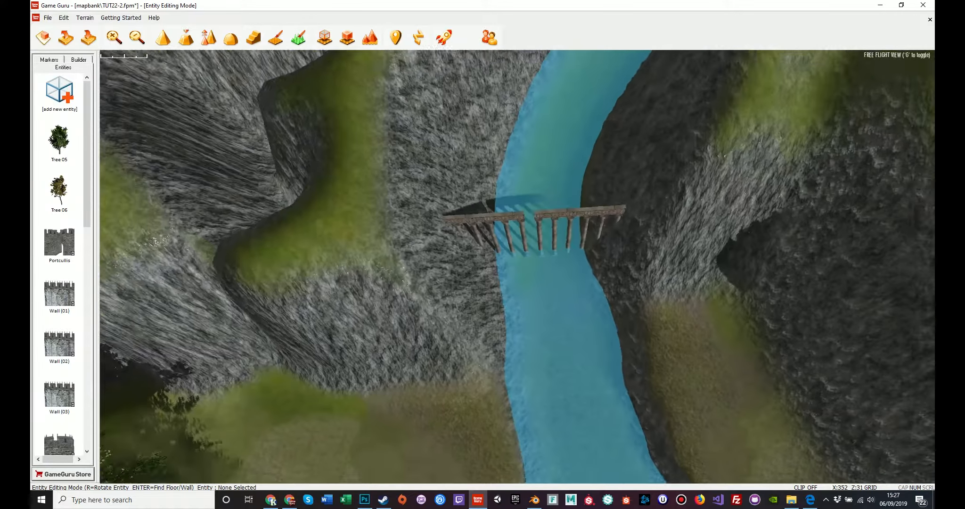
- Delete the stray pillar wall copy left at the edge of the lake
key(w)
click(494, 214)
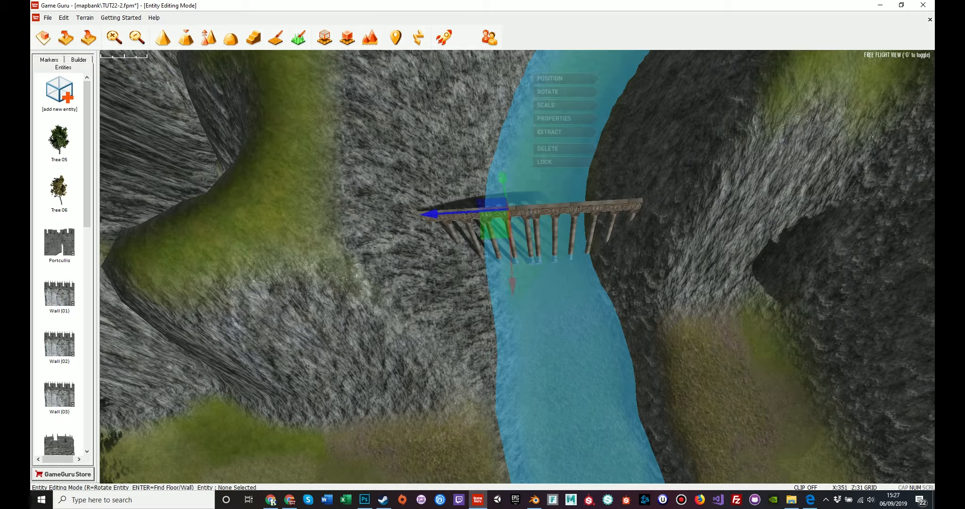
right_drag(494, 214, 594, 330)
key(w)
key(s)
key(w)
key(s)
key(w)
key(s)
key(w)
click(606, 363)
key(Delete)
- Select both pillar wall sections together and shift them slightly upstream toward the castle-side cliff
right_drag(606, 363, 502, 308)
key(w)
drag(323, 184, 570, 476)
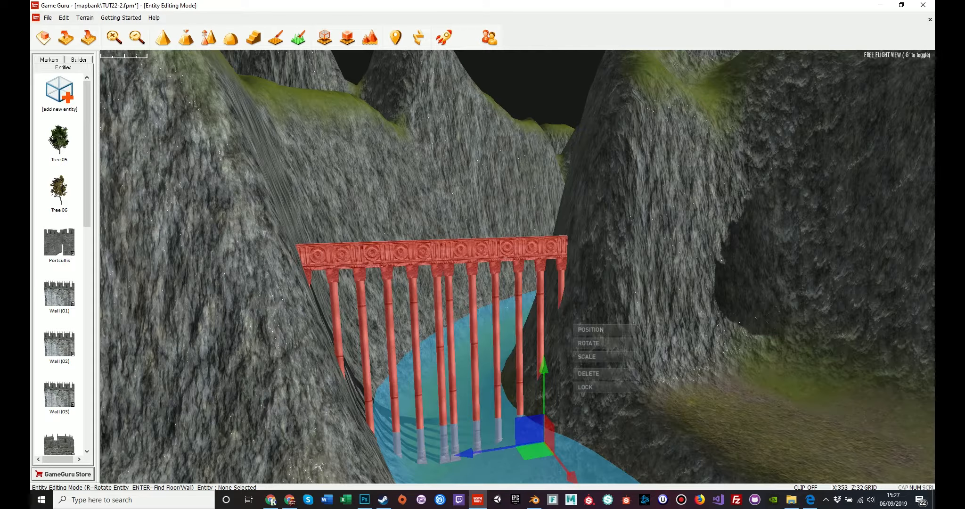
mouse_move(535, 451)
mouse_down()
mouse_move(570, 459)
mouse_move(544, 445)
mouse_up()
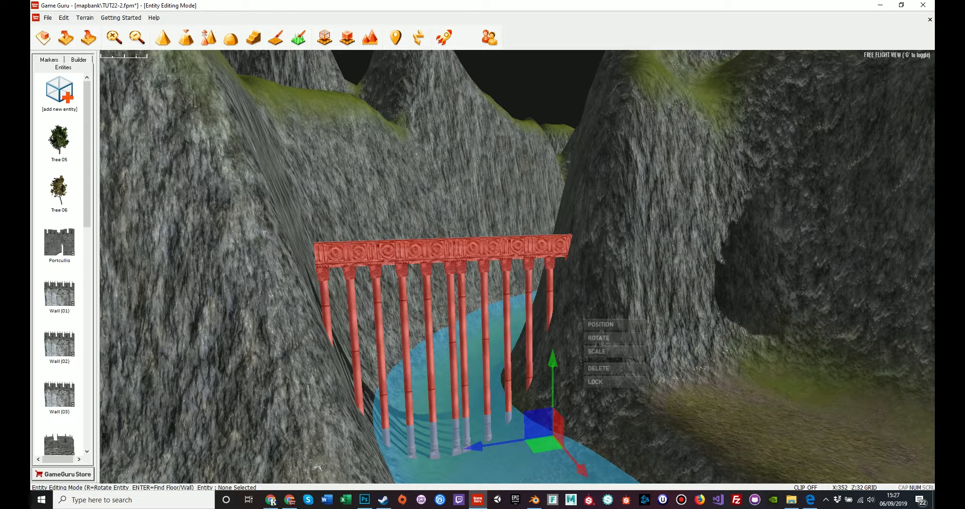
- Slide the mountain-side pillar wall section outward into the cliff so the barrier closes that side
click(597, 352)
drag(473, 447, 473, 447)
click(485, 433)
click(411, 250)
mouse_move(325, 250)
mouse_down()
mouse_move(313, 251)
mouse_move(322, 251)
mouse_up()
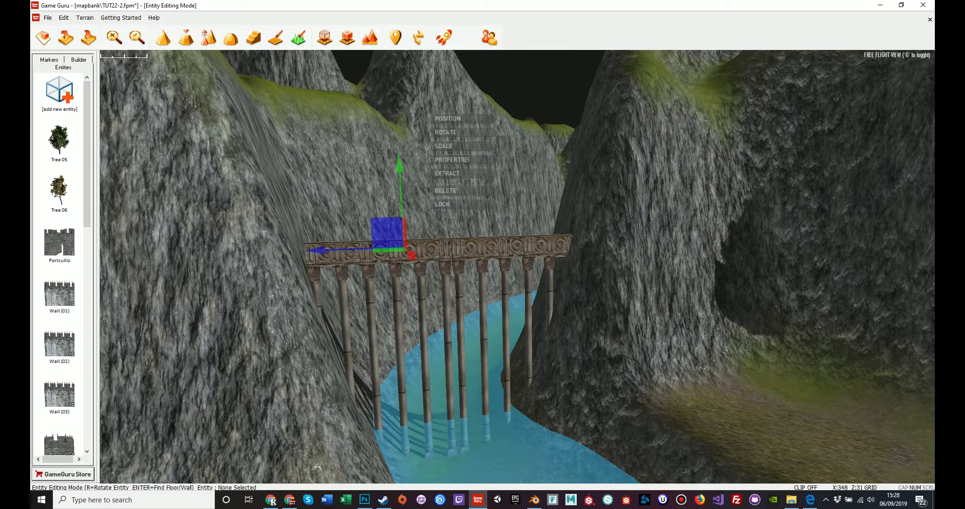
- Inspect the pillar wall barrier from the lakeshore and run a test game of the level
key(w)
right_drag(471, 264, 318, 265)
key(s)
key(w)
key(w)
key(s)
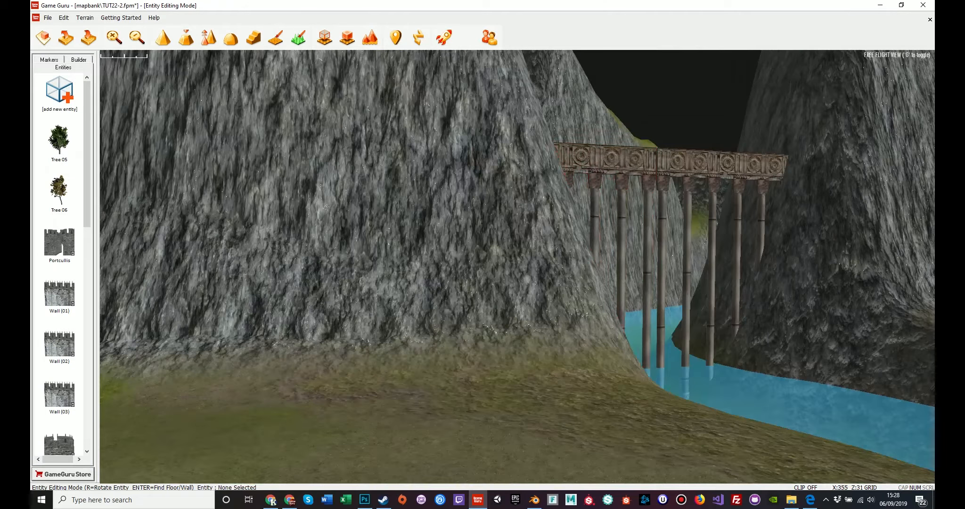
click(443, 37)
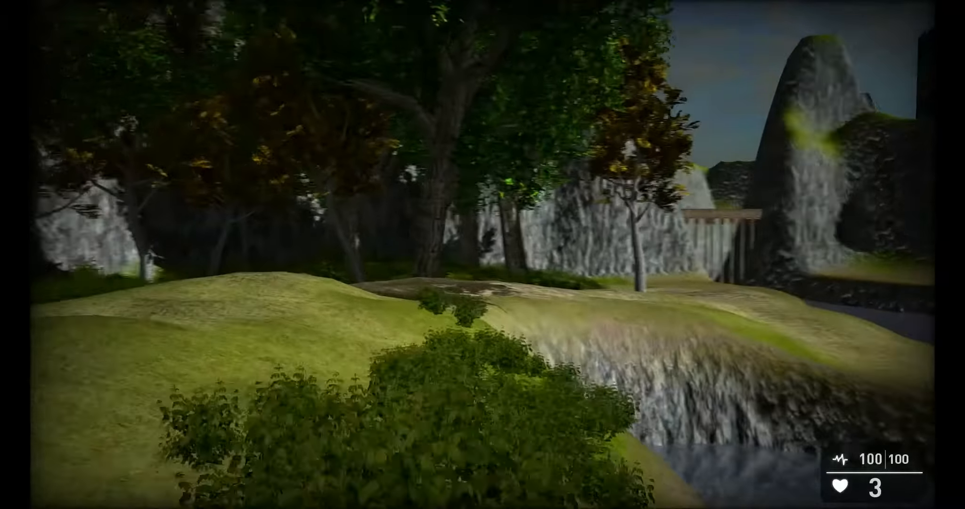
- Walk through the lakeside area in the test game and return to the level editor
key(w)
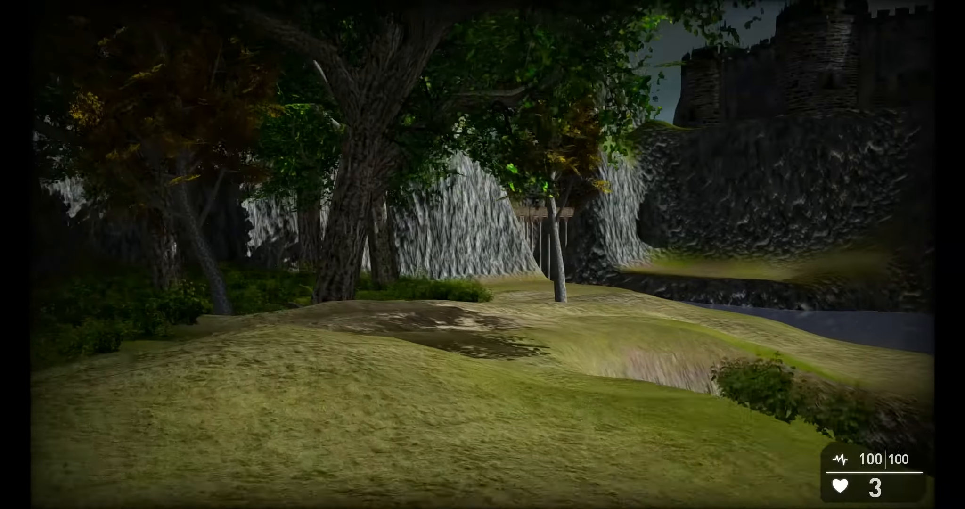
key(w)
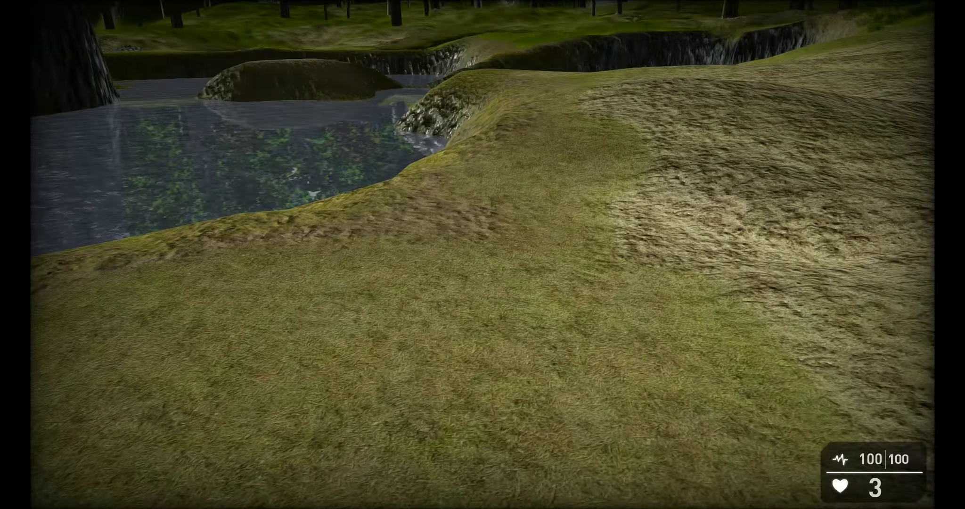
key(Escape)
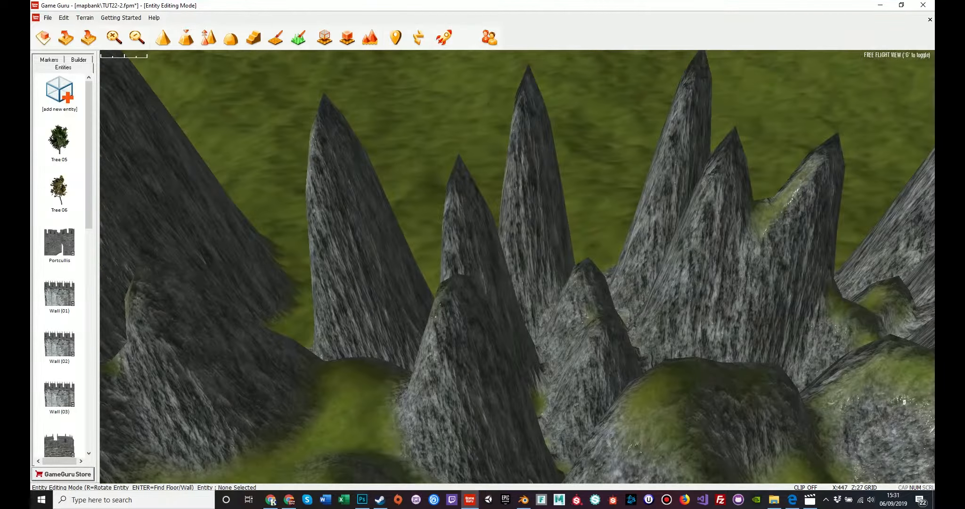
- Place the Entrance building from the Mega Pack 02 Buildings across the narrow gap between the mountains, using normal positioning mode
key(w)
click(59, 93)
click(75, 263)
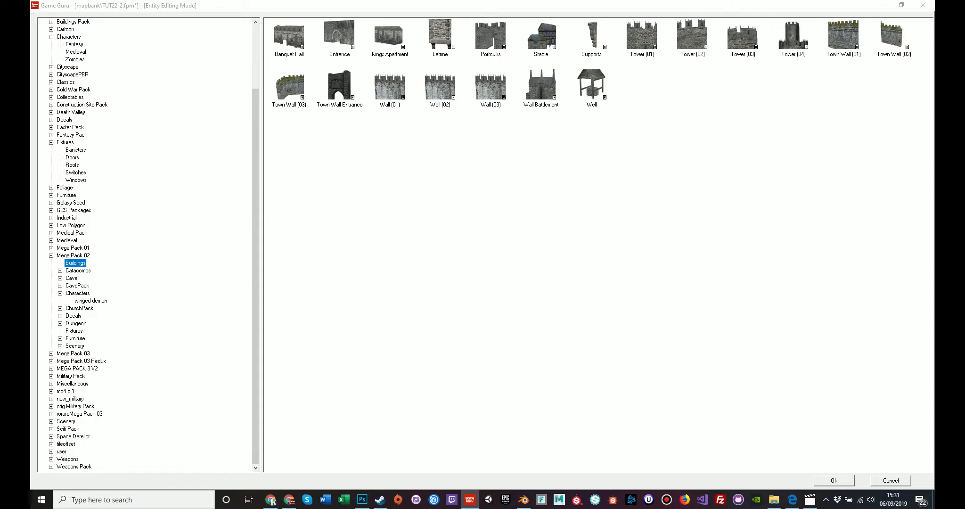
double_click(339, 35)
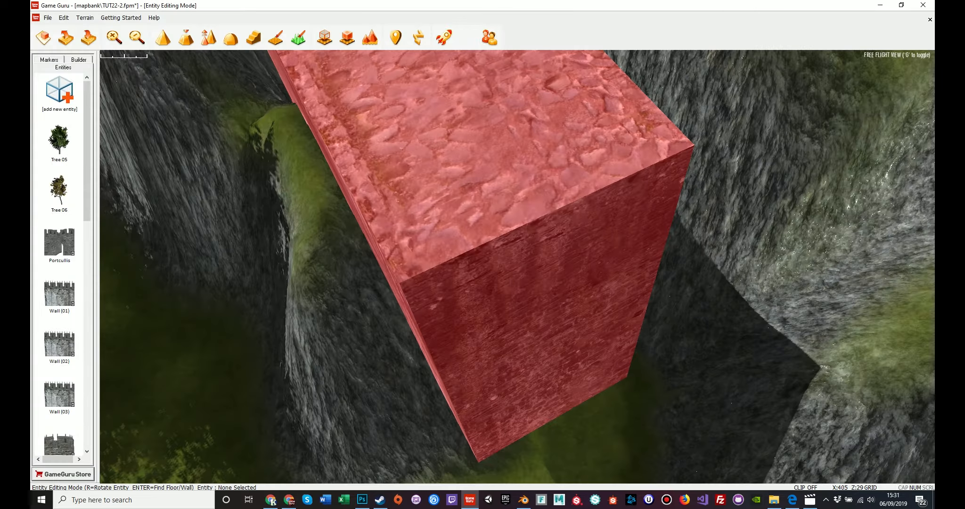
key(s)
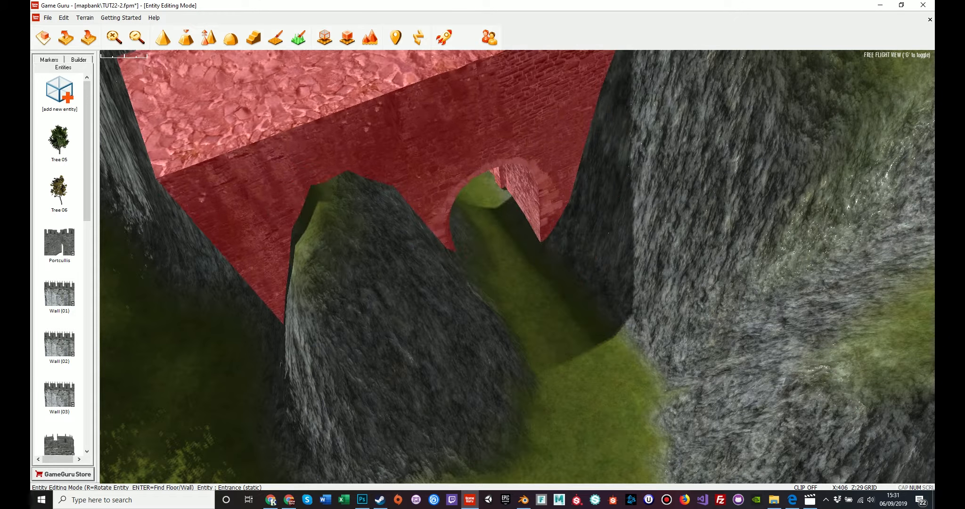
key(b)
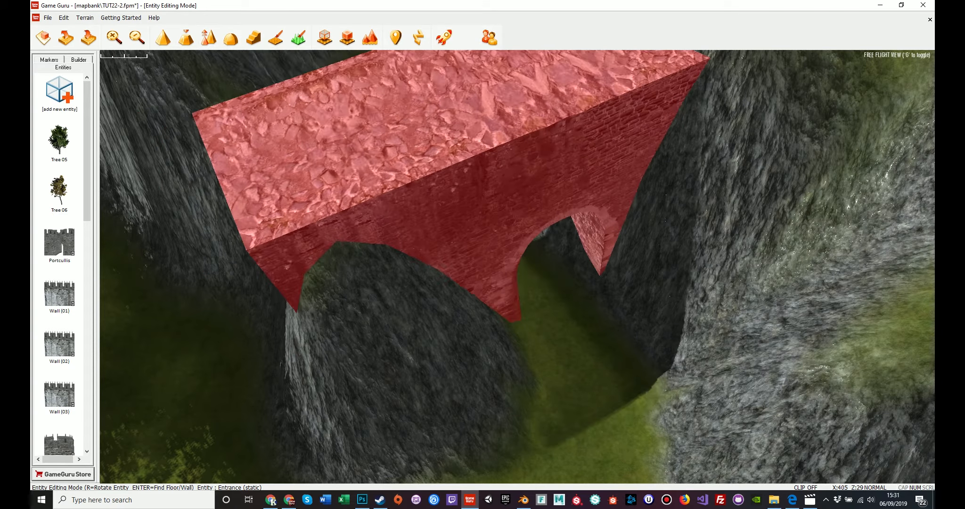
click(453, 188)
key(s)
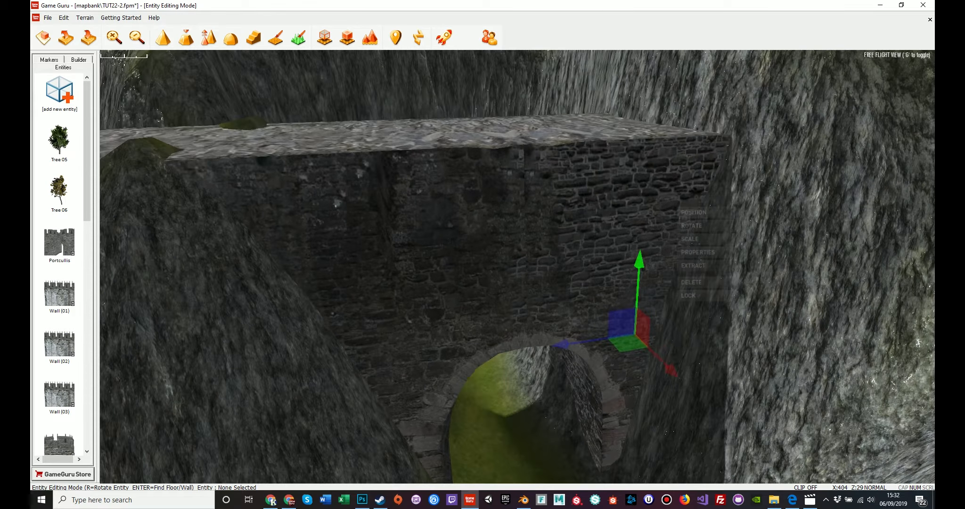
key(s)
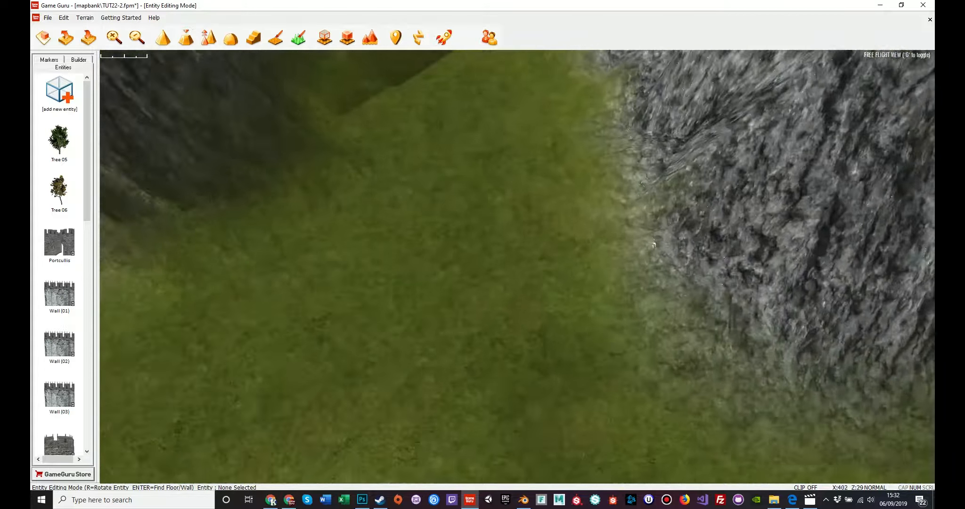
key(w)
key(s)
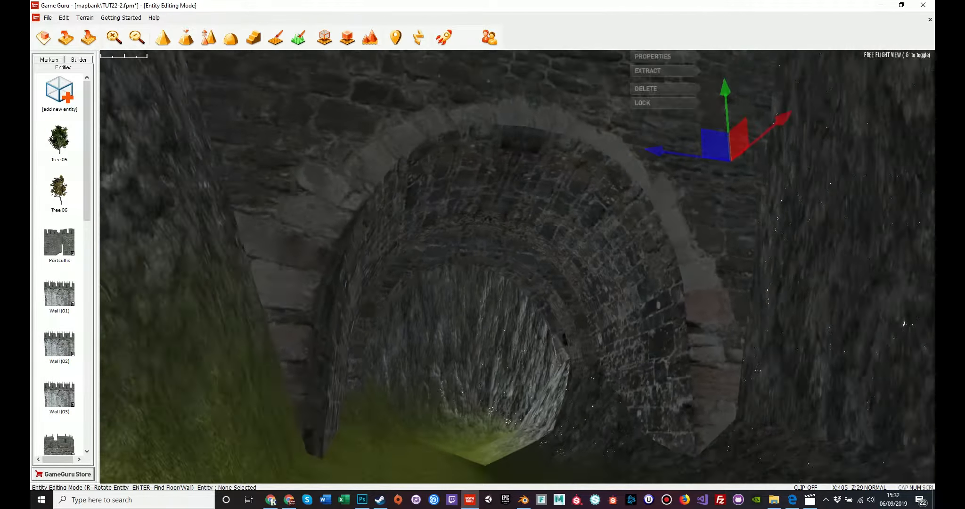
- Flatten a wide path through the mountains beyond the entrance with an enlarged brush, using the stored terrain level
key(g)
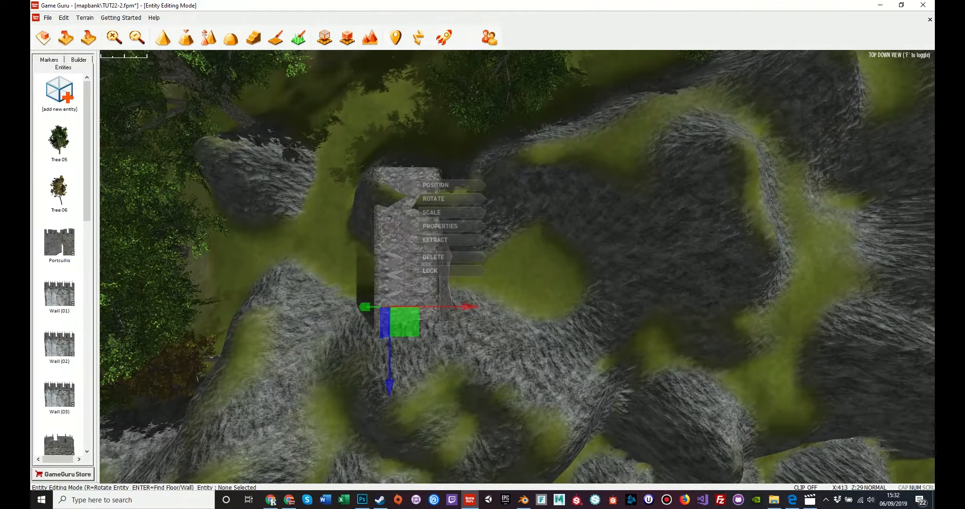
click(185, 37)
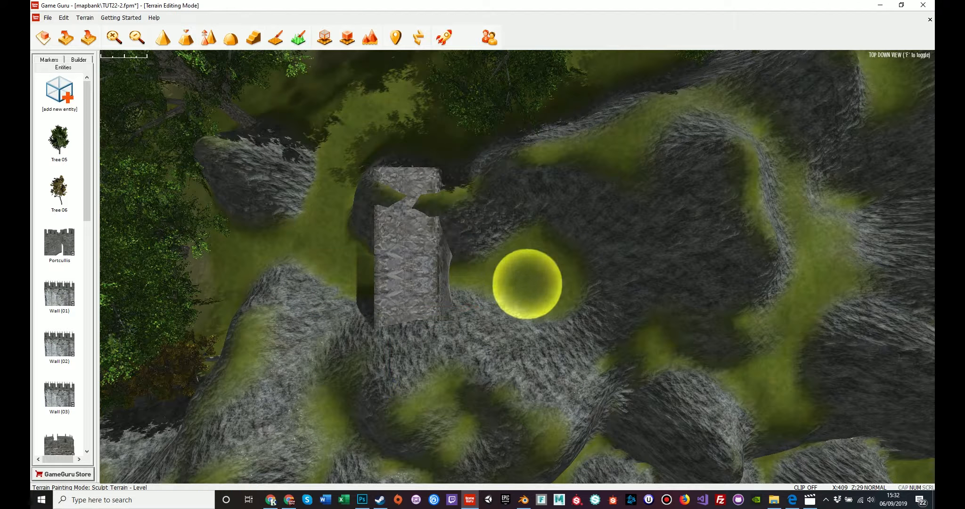
click(208, 38)
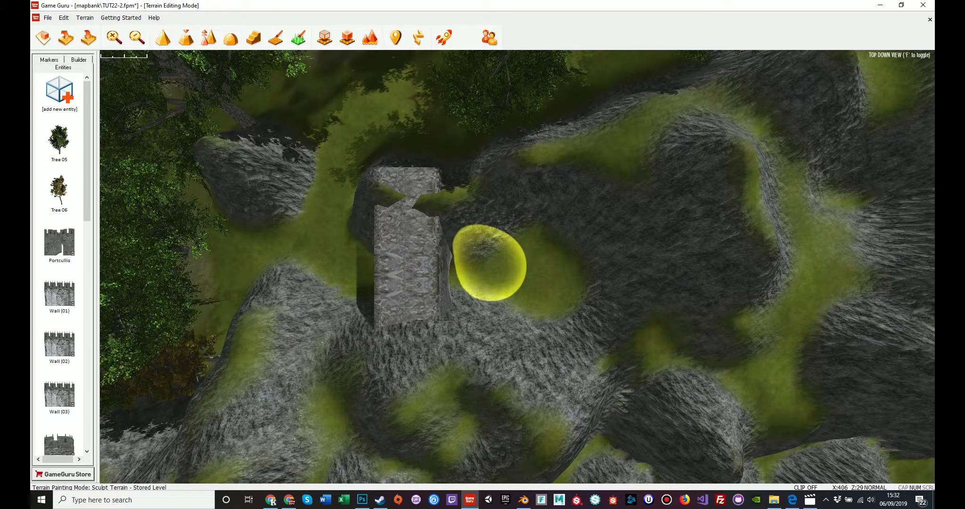
key(bracketright)
key(s)
mouse_move(541, 280)
mouse_down()
mouse_move(536, 211)
mouse_move(536, 235)
mouse_move(577, 207)
mouse_move(577, 328)
mouse_move(538, 409)
mouse_move(586, 209)
mouse_move(545, 197)
mouse_up()
key(w)
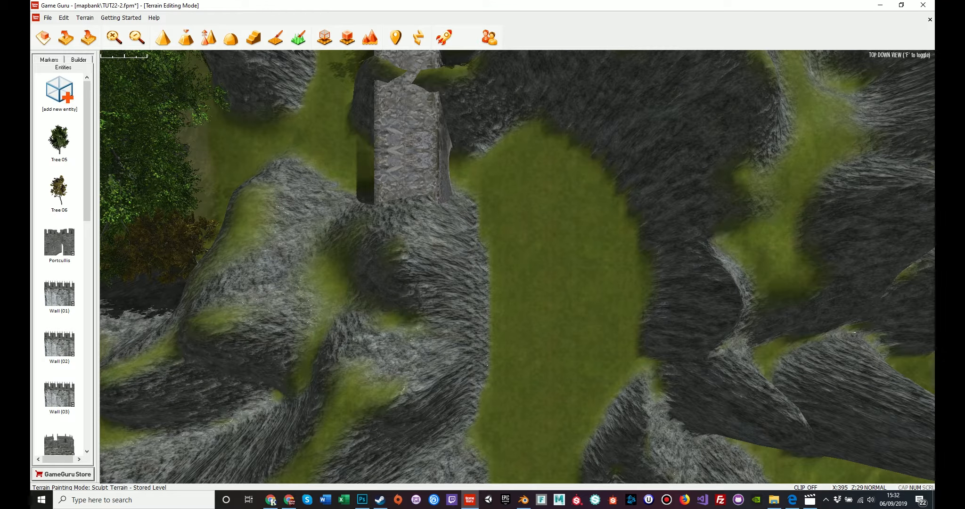
- Level a broad raised plateau on the mountain beside the new path, using a stored height
click(185, 38)
drag(431, 313, 409, 323)
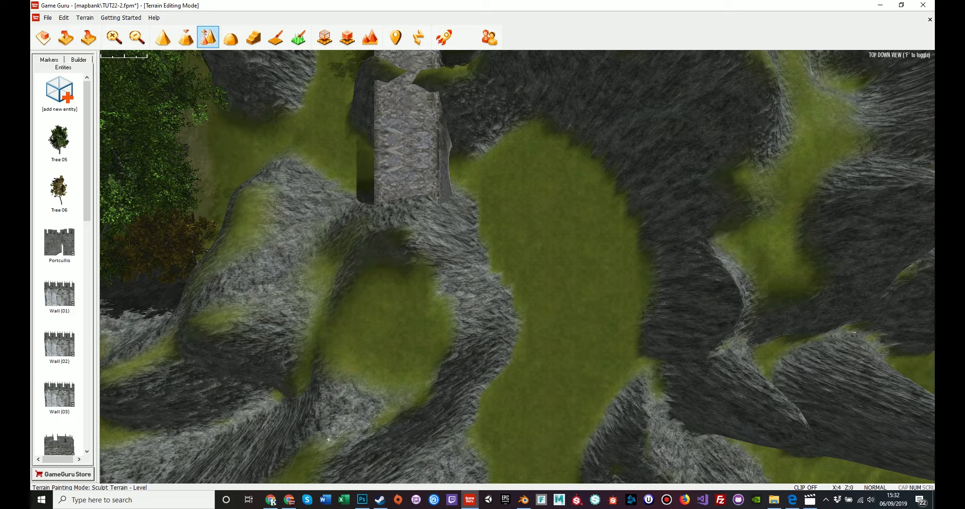
click(207, 37)
mouse_move(495, 312)
mouse_down()
mouse_move(509, 310)
mouse_move(493, 300)
mouse_move(465, 397)
mouse_up()
click(185, 37)
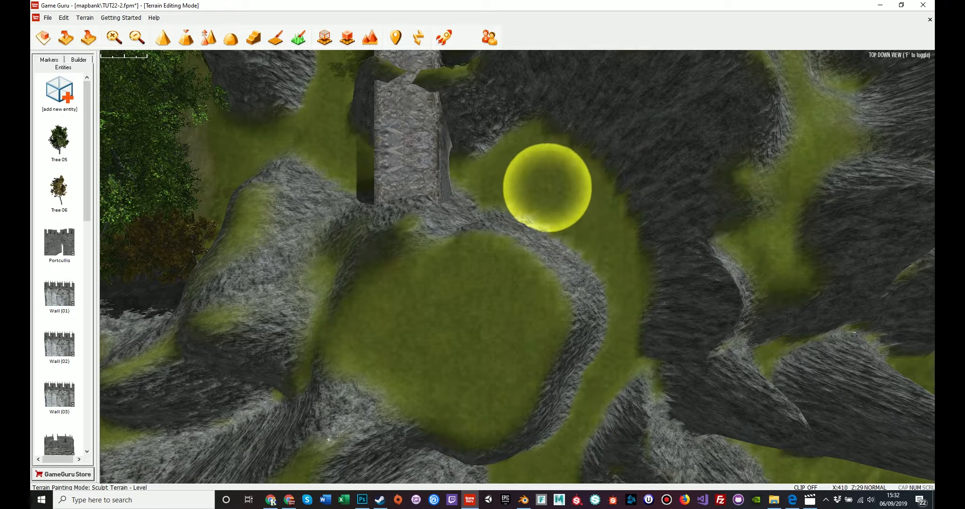
click(208, 38)
- Delete the Entrance building from the gap between the mountains
key(f)
right_drag(507, 167, 749, 443)
key(e)
click(695, 345)
key(Delete)
right_drag(517, 267, 647, 311)
key(w)
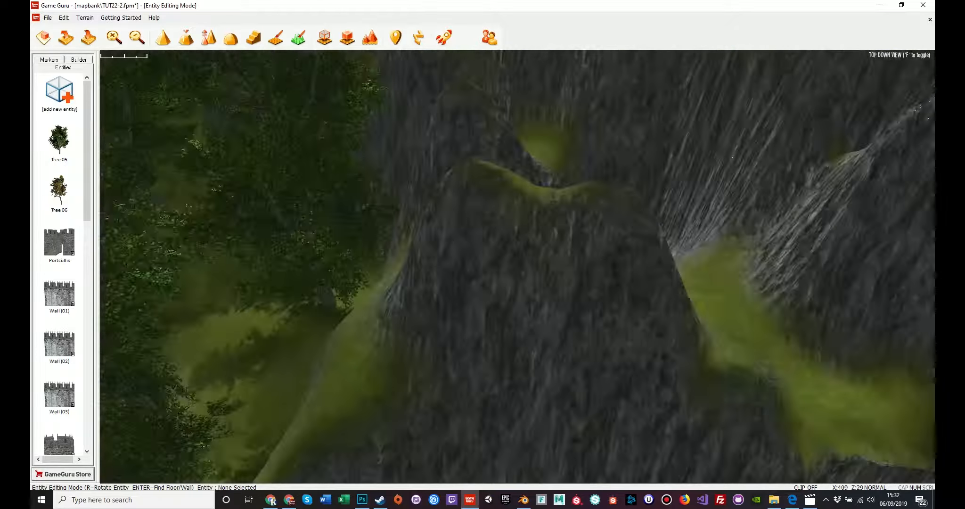
- Extend the flat plateau along the mountainside with the Stored Level sculpting mode
key(g)
key(d)
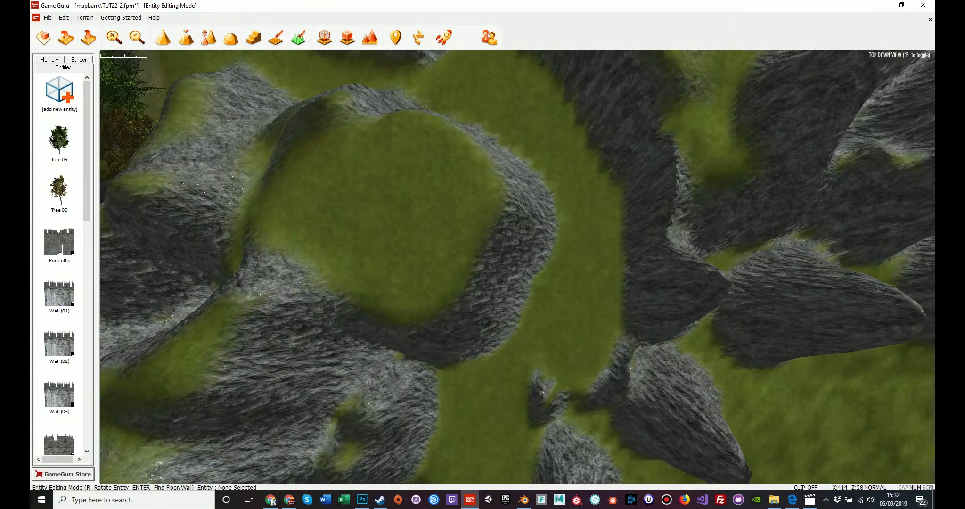
click(185, 37)
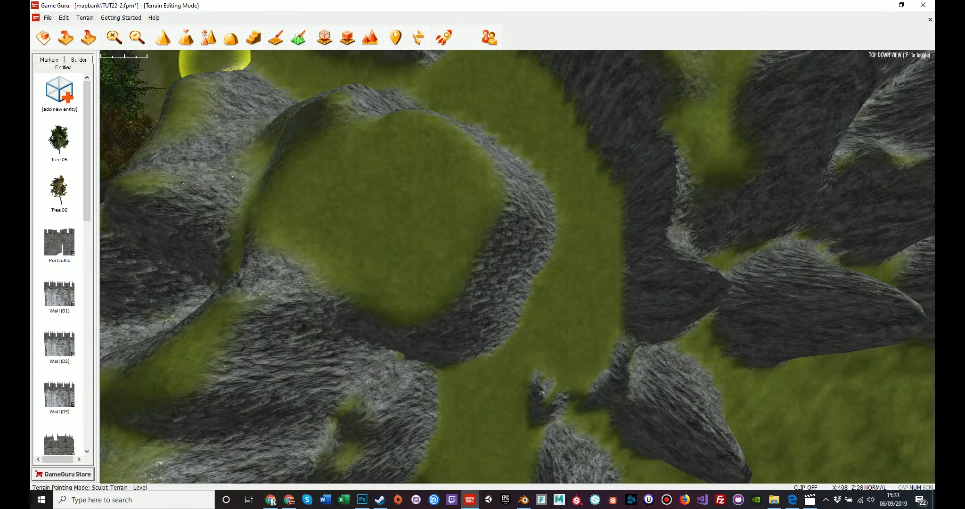
click(208, 37)
key(s)
key(d)
mouse_move(390, 278)
mouse_down()
mouse_move(381, 241)
mouse_move(394, 146)
mouse_move(310, 198)
mouse_move(463, 162)
mouse_move(316, 181)
mouse_up()
key(a)
key(f)
mouse_move(316, 180)
right_down()
mouse_move(268, 150)
mouse_move(274, 172)
mouse_move(259, 146)
mouse_move(193, 151)
right_up()
key(d)
key(d)
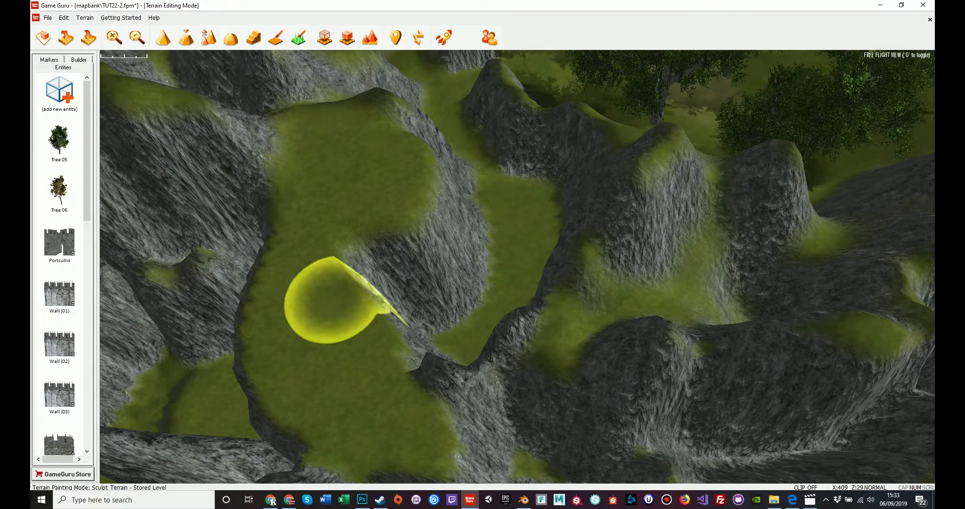
- Raise a small rocky mound across the valley path beside the plateau with the level sculpting tools
click(253, 37)
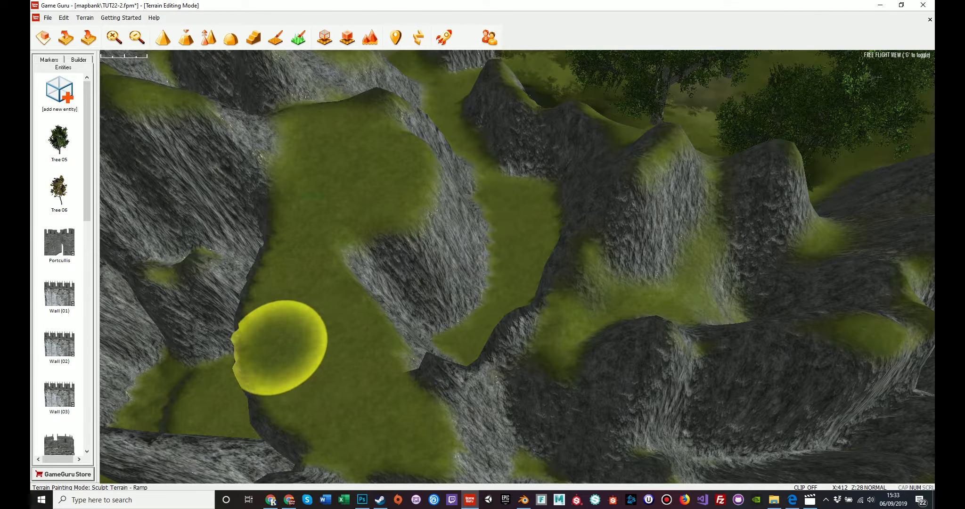
click(186, 37)
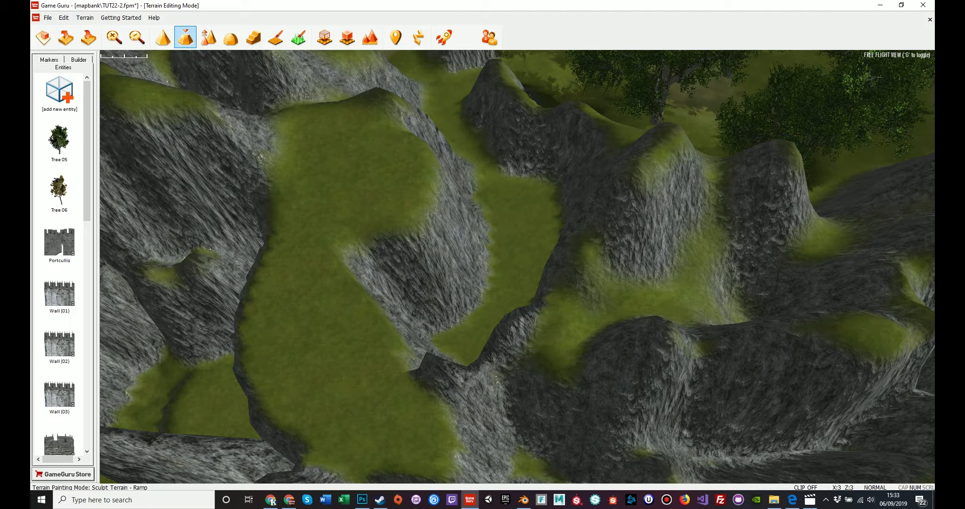
click(208, 38)
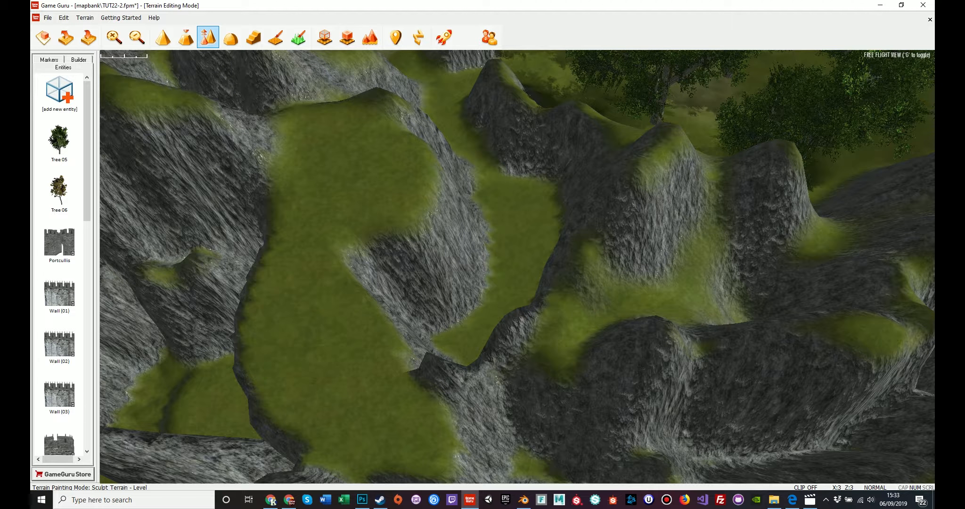
click(502, 289)
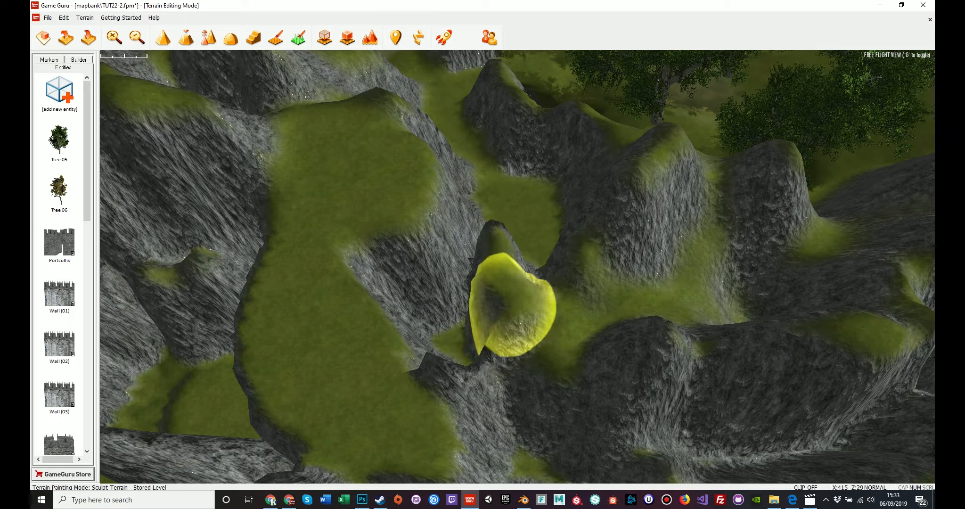
click(163, 37)
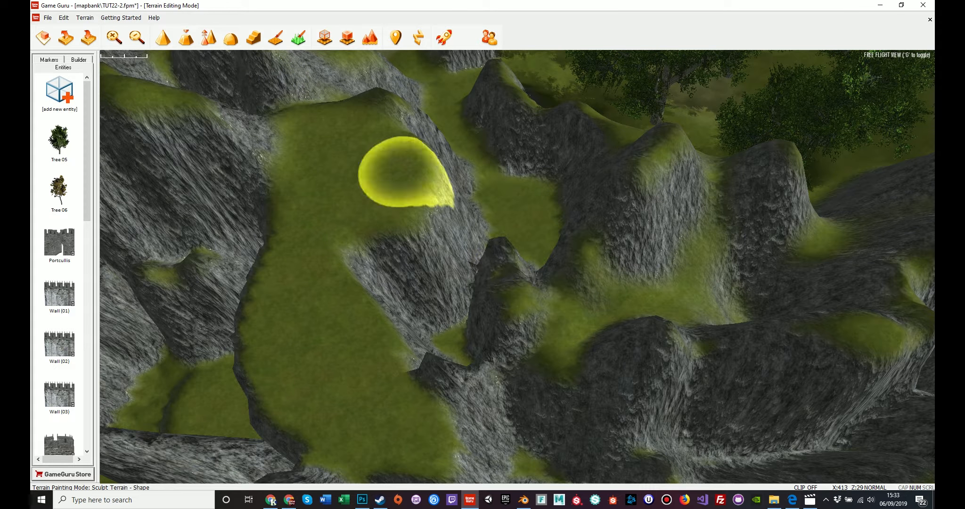
click(186, 37)
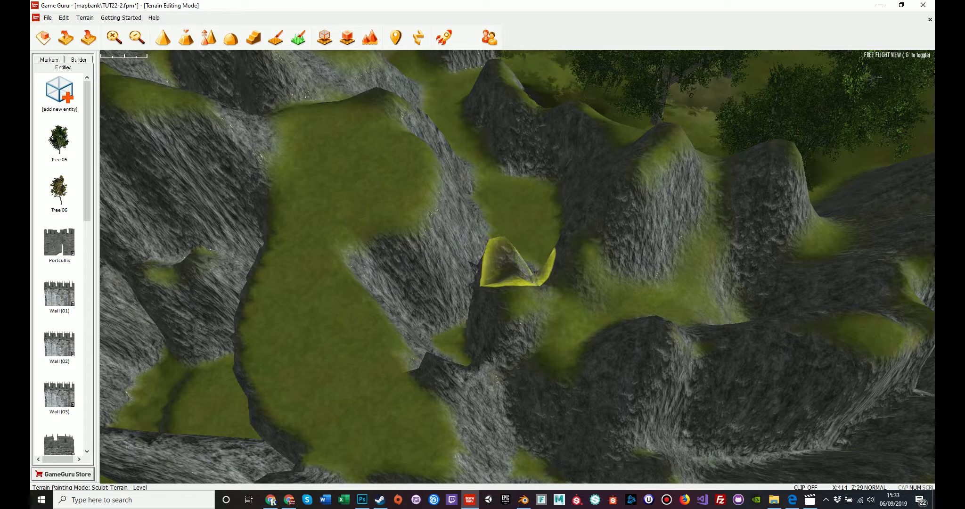
mouse_move(503, 267)
mouse_down()
mouse_move(482, 262)
mouse_move(513, 265)
mouse_move(505, 272)
mouse_up()
mouse_move(505, 272)
right_down()
mouse_move(505, 325)
mouse_move(476, 325)
mouse_move(475, 282)
right_up()
key(w)
key(s)
- Sculpt a ramp up the gully between the valley path and the raised plateau
click(254, 38)
mouse_move(200, 190)
mouse_down()
mouse_move(630, 395)
mouse_move(710, 394)
mouse_up()
key(d)
key(d)
mouse_move(678, 370)
right_down()
mouse_move(646, 396)
mouse_move(633, 421)
mouse_move(562, 308)
right_up()
key(d)
key(s)
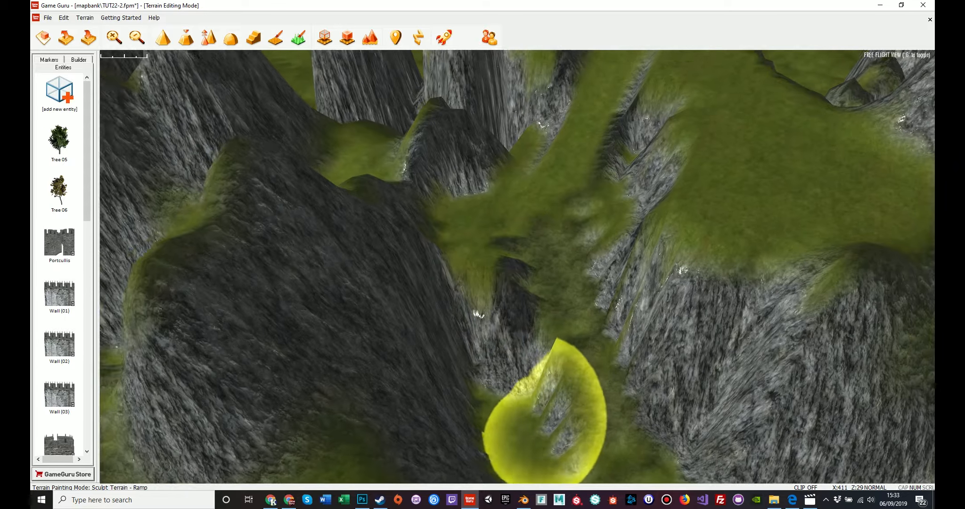
- Widen and even out the upper part of the ramp next to the plateau with repeated ramp strokes
mouse_move(543, 430)
mouse_down()
mouse_move(540, 363)
mouse_move(571, 180)
mouse_up()
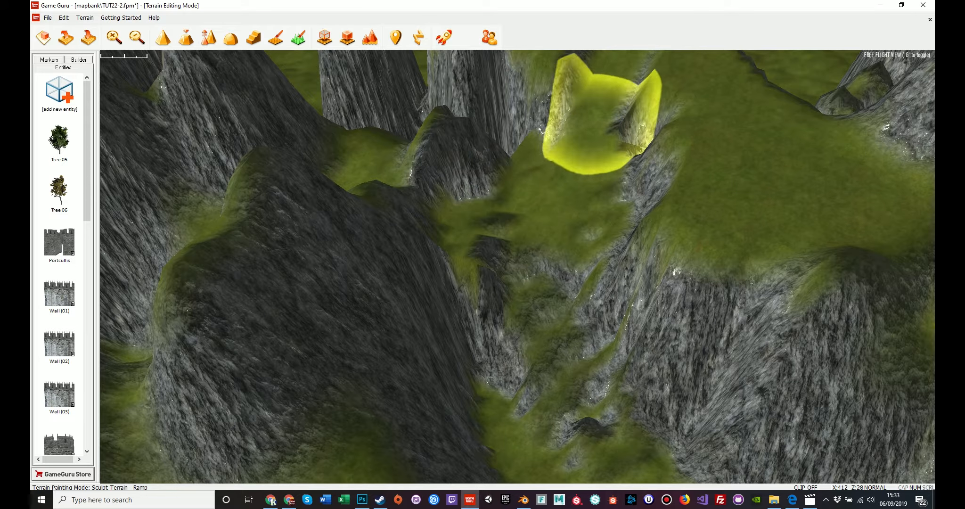
right_drag(606, 120, 624, 70)
drag(519, 189, 543, 319)
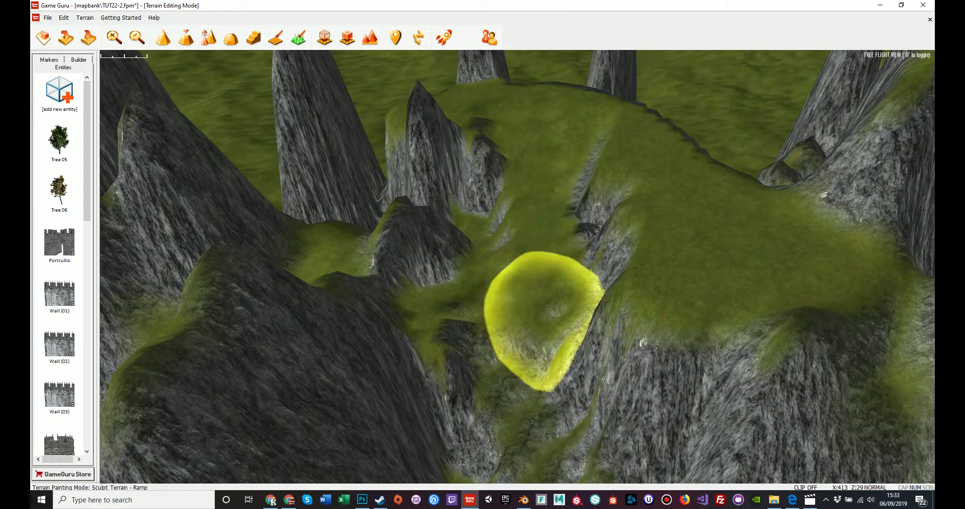
mouse_move(624, 162)
mouse_down()
mouse_move(551, 211)
mouse_move(542, 273)
mouse_up()
right_drag(542, 273, 526, 275)
drag(596, 239, 471, 390)
right_drag(471, 390, 471, 404)
key(s)
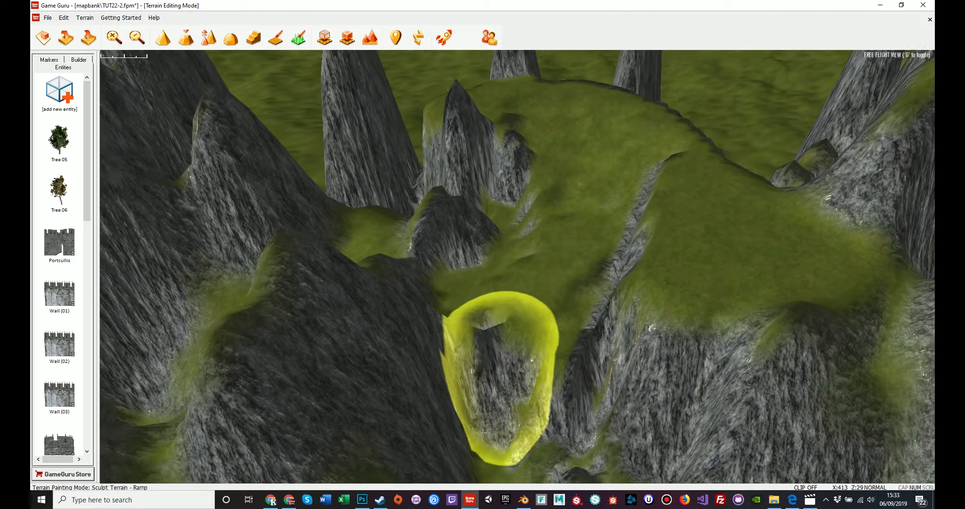
- Carve the lower section of the ramp along the foot of the plateau's cliff
right_drag(533, 436, 572, 438)
key(a)
mouse_move(603, 344)
mouse_down()
mouse_move(464, 284)
mouse_move(370, 165)
mouse_up()
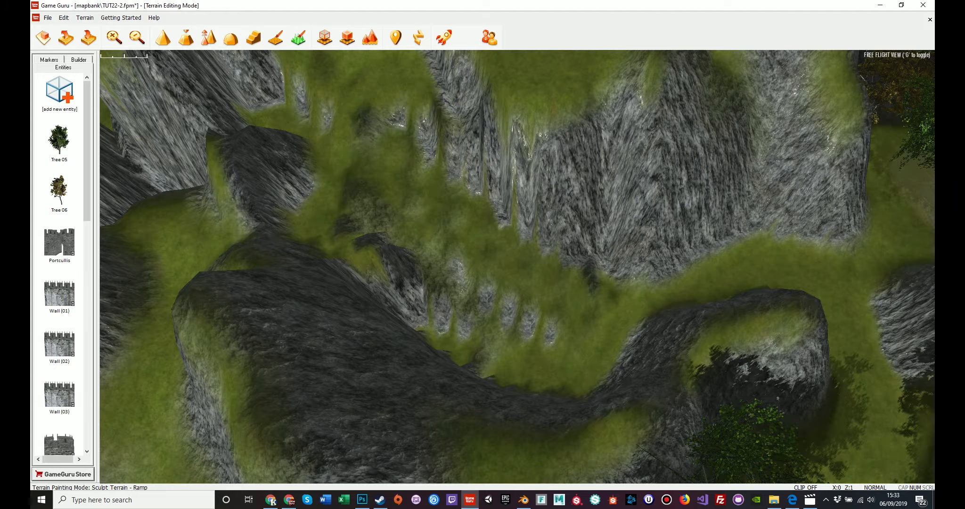
- Smooth the stepped slope of the ramp with the Blend sculpting mode
click(230, 37)
scroll(544, 327, up, 5)
right_drag(544, 326, 580, 351)
mouse_move(599, 370)
mouse_down()
mouse_move(507, 384)
mouse_move(360, 377)
mouse_move(414, 362)
mouse_move(377, 325)
mouse_move(313, 292)
mouse_move(318, 283)
mouse_move(391, 323)
mouse_move(436, 313)
mouse_move(441, 227)
mouse_move(382, 198)
mouse_move(437, 230)
mouse_move(411, 198)
mouse_move(342, 195)
mouse_move(339, 208)
mouse_move(406, 250)
mouse_up()
key(d)
key(a)
key(a)
mouse_move(406, 250)
right_down()
mouse_move(487, 250)
mouse_move(546, 226)
mouse_move(533, 224)
mouse_move(566, 259)
mouse_move(572, 292)
right_up()
key(w)
key(w)
- Flatten the top of the rock beside the forest with the Stored Level sculpting mode
mouse_move(612, 269)
right_down()
mouse_move(608, 229)
mouse_move(609, 255)
mouse_move(441, 301)
right_up()
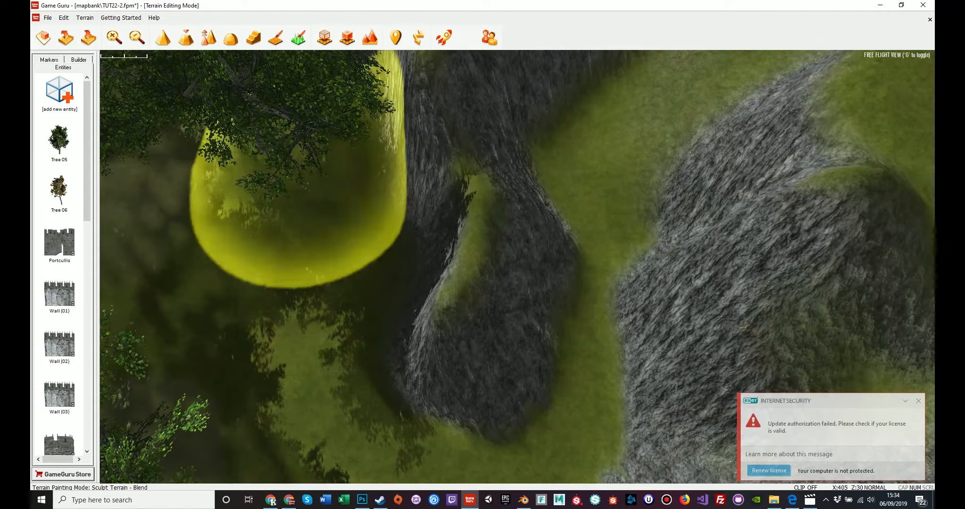
click(186, 38)
key(d)
drag(754, 283, 810, 188)
click(208, 38)
mouse_move(266, 263)
mouse_down()
mouse_move(325, 287)
mouse_move(386, 259)
mouse_up()
right_drag(386, 259, 339, 198)
key(s)
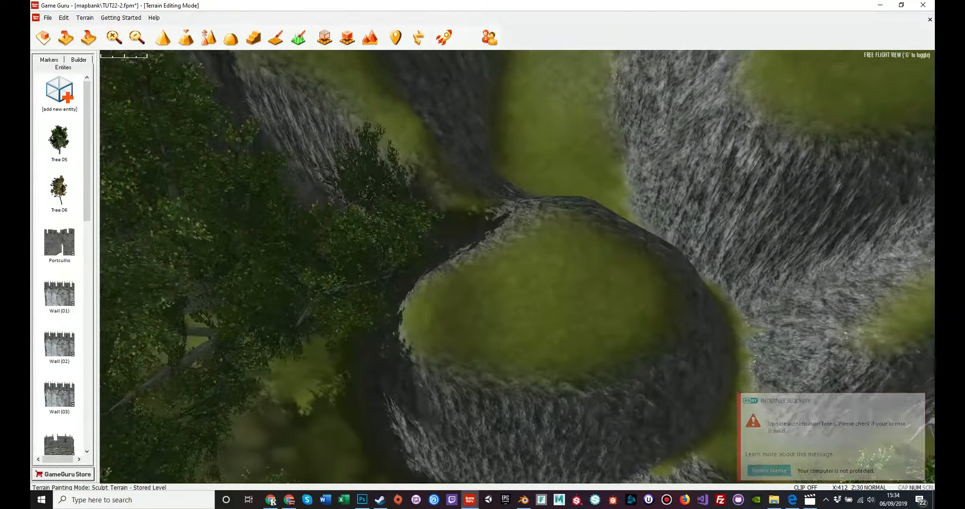
- Sculpt a ramp in the rock beside the levelled top near the forest
key(e)
right_drag(517, 266, 499, 245)
key(s)
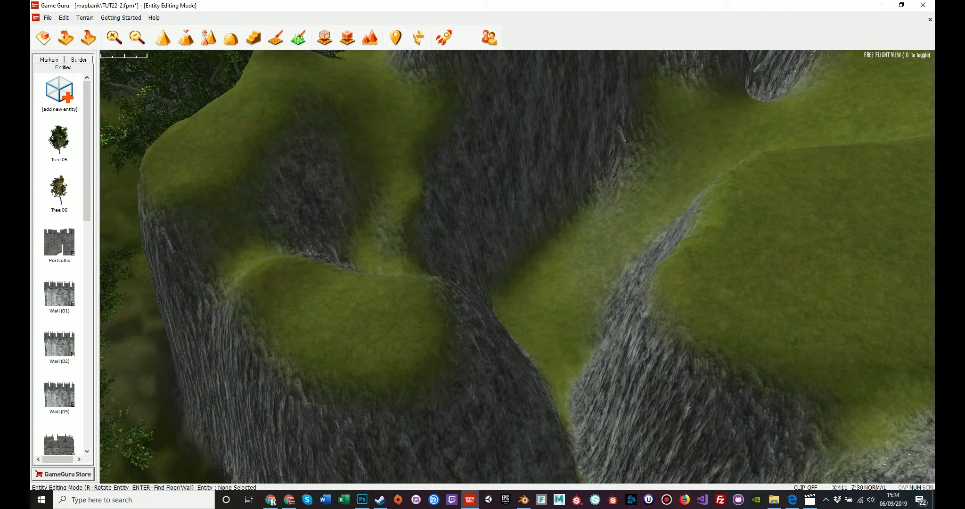
key(s)
click(253, 38)
drag(537, 330, 452, 292)
- Smooth the floor of the narrow gully between the rock faces with the Blend sculpting mode
mouse_move(579, 274)
right_down()
mouse_move(617, 259)
mouse_move(608, 221)
mouse_move(659, 242)
mouse_move(671, 231)
right_up()
key(w)
key(s)
key(a)
click(230, 37)
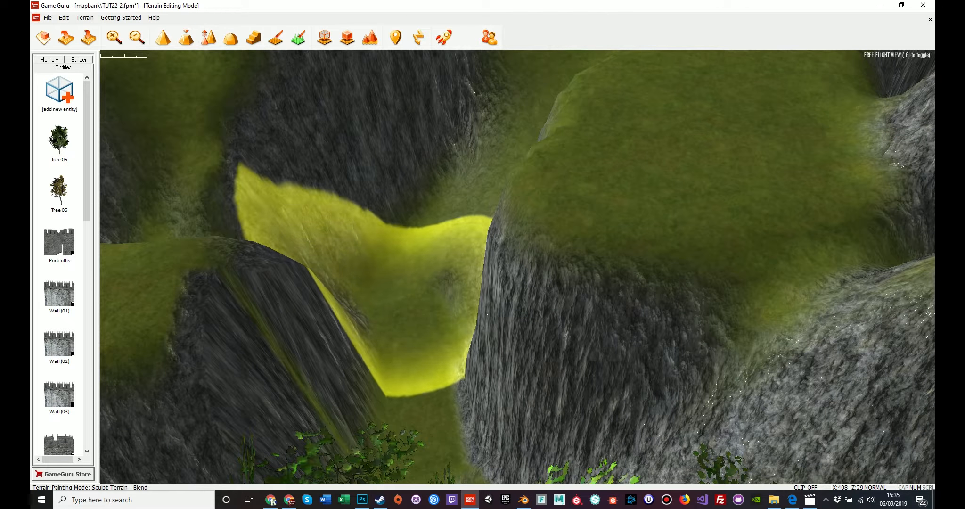
mouse_move(413, 302)
mouse_down()
mouse_move(424, 318)
mouse_move(415, 325)
mouse_up()
- Blend the steep rock slope alongside the raised grassy plateau
mouse_move(415, 325)
right_down()
mouse_move(495, 301)
mouse_move(572, 337)
mouse_move(579, 325)
right_up()
key(w)
key(w)
mouse_move(626, 301)
right_down()
mouse_move(648, 292)
mouse_move(646, 266)
right_up()
key(w)
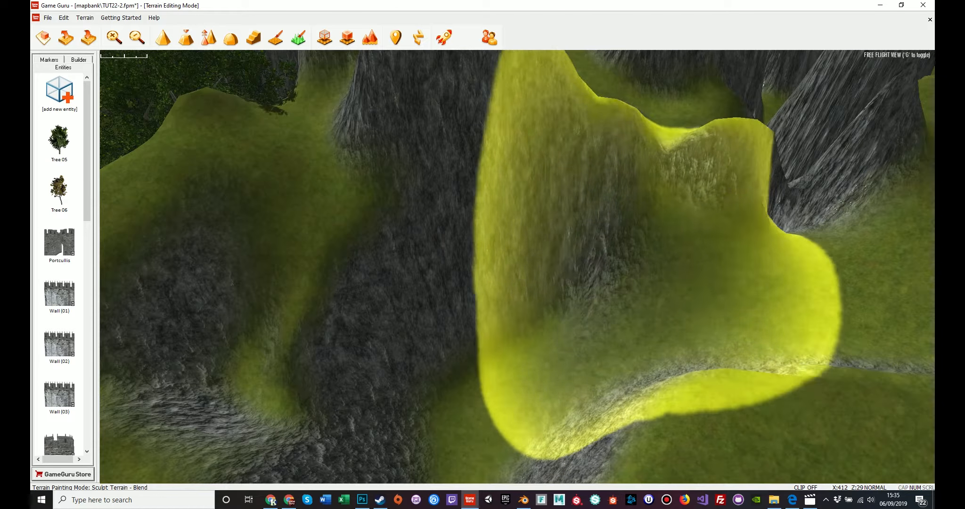
drag(777, 202, 785, 198)
- Sculpt a ramp with the Ramp mode along the narrow passage between the rocks, up from the forest edge
right_drag(785, 198, 735, 205)
key(s)
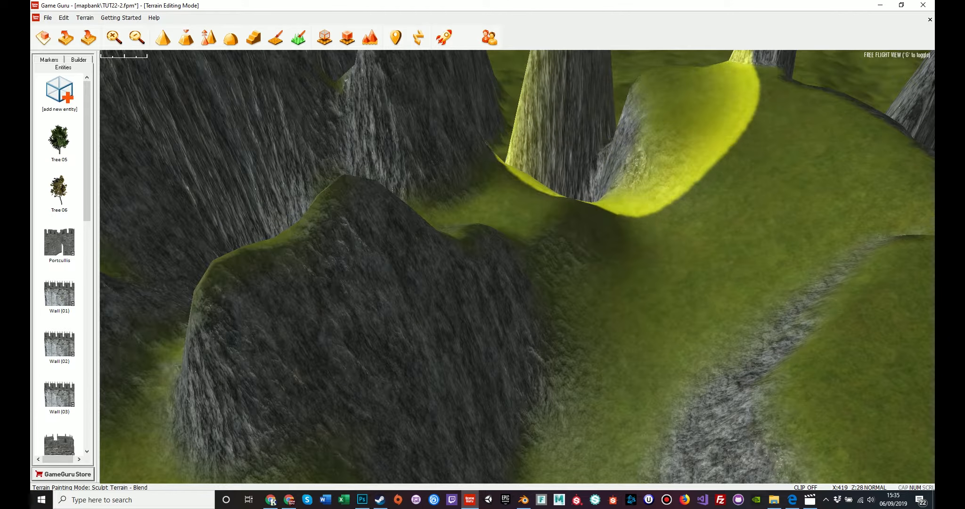
mouse_move(662, 236)
right_down()
mouse_move(690, 250)
mouse_move(721, 238)
mouse_move(754, 287)
mouse_move(728, 283)
mouse_move(685, 304)
right_up()
key(s)
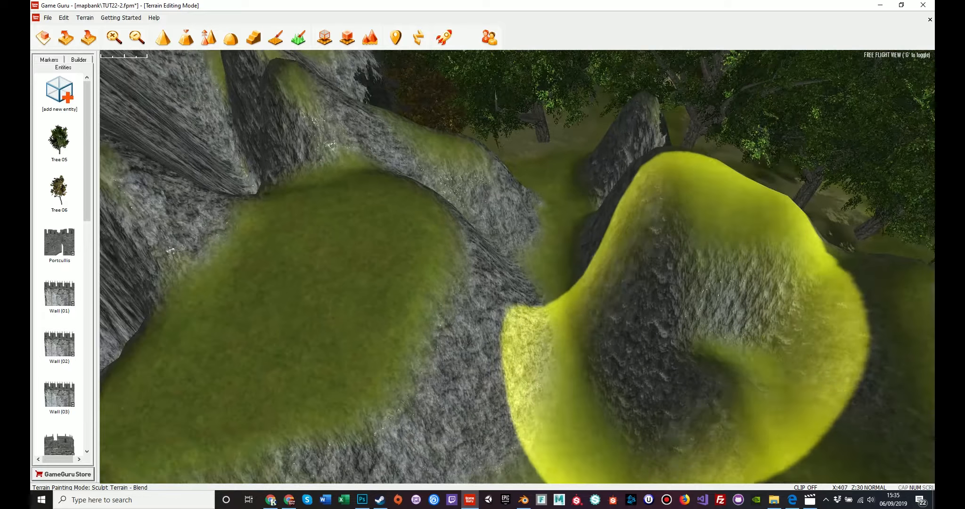
click(253, 37)
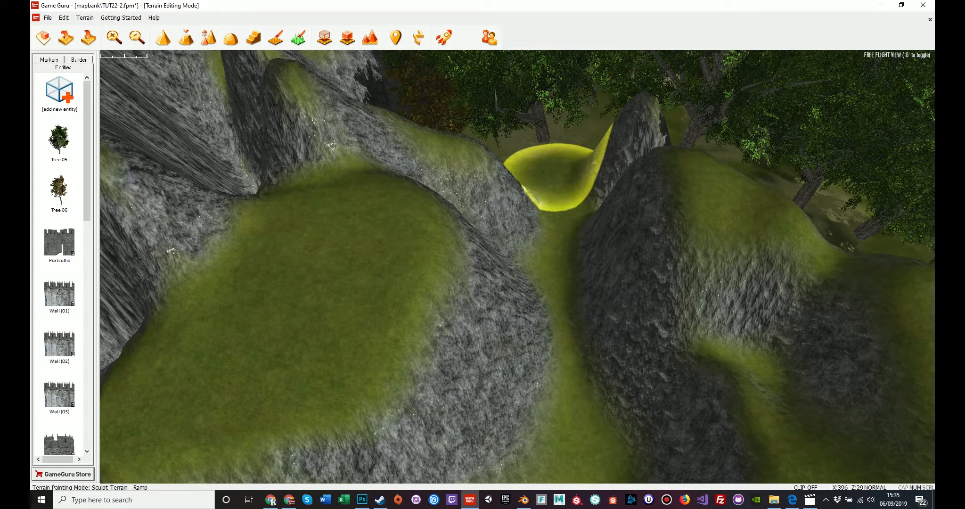
key(s)
drag(560, 445, 560, 442)
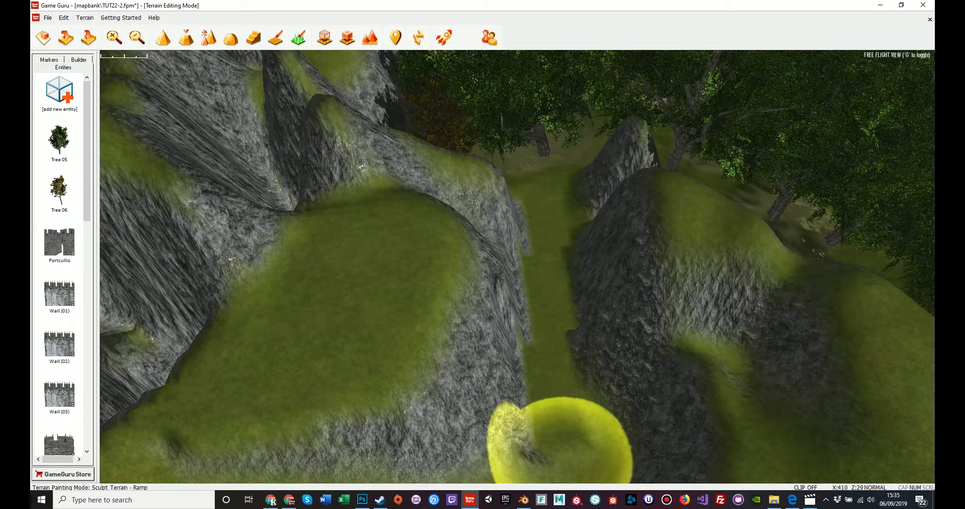
key(s)
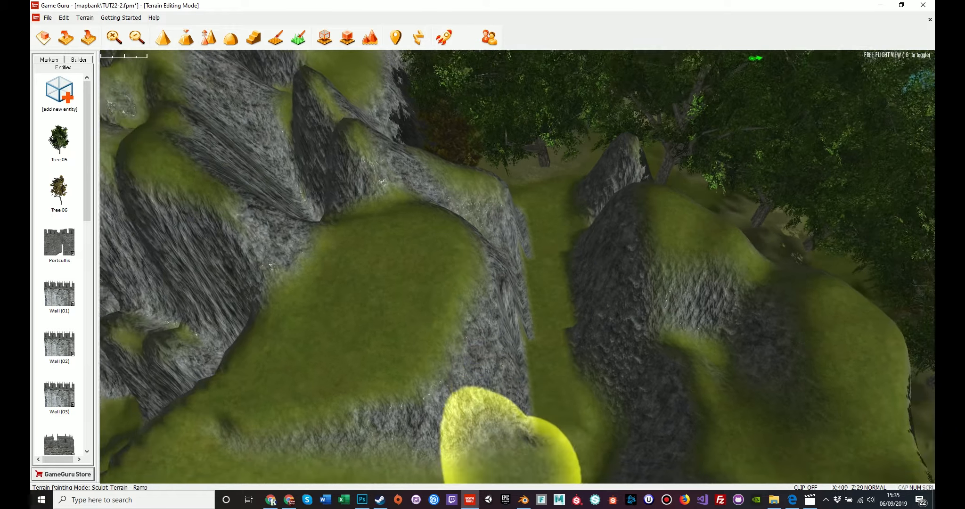
click(505, 464)
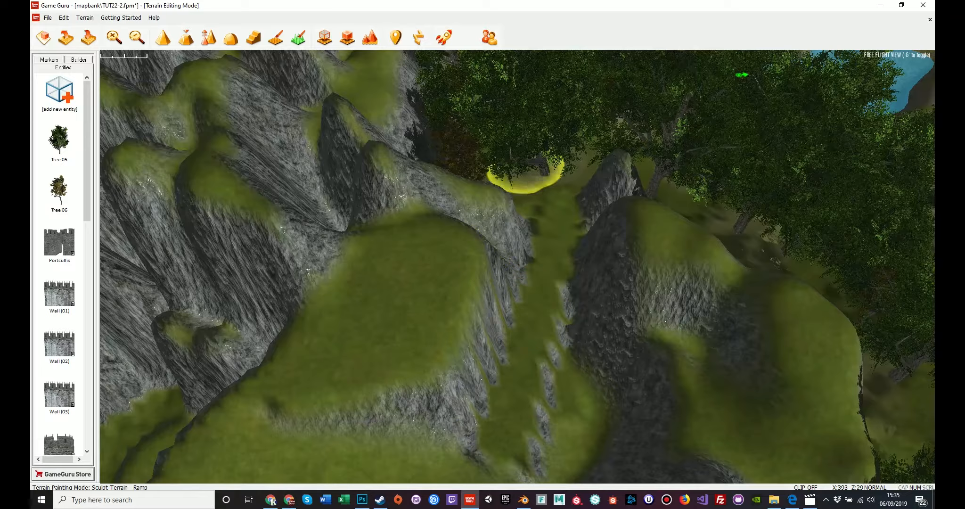
key(d)
mouse_move(544, 269)
right_down()
mouse_move(523, 292)
mouse_move(549, 260)
right_up()
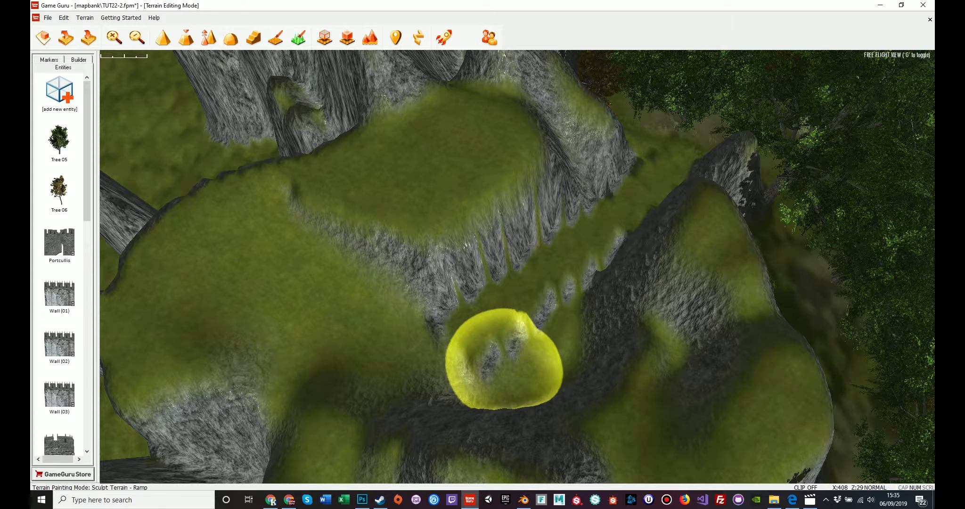
- Smooth the jagged edges of the ramp and its neighbouring cliff with a larger Blend brush
scroll(526, 354, up, 6)
scroll(509, 330, up, 2)
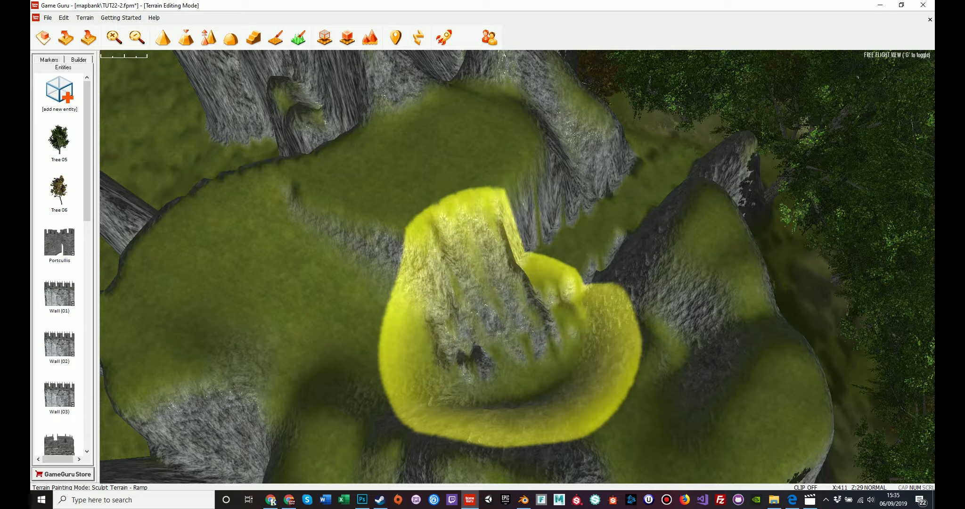
mouse_move(575, 328)
right_down()
mouse_move(486, 346)
mouse_move(358, 320)
right_up()
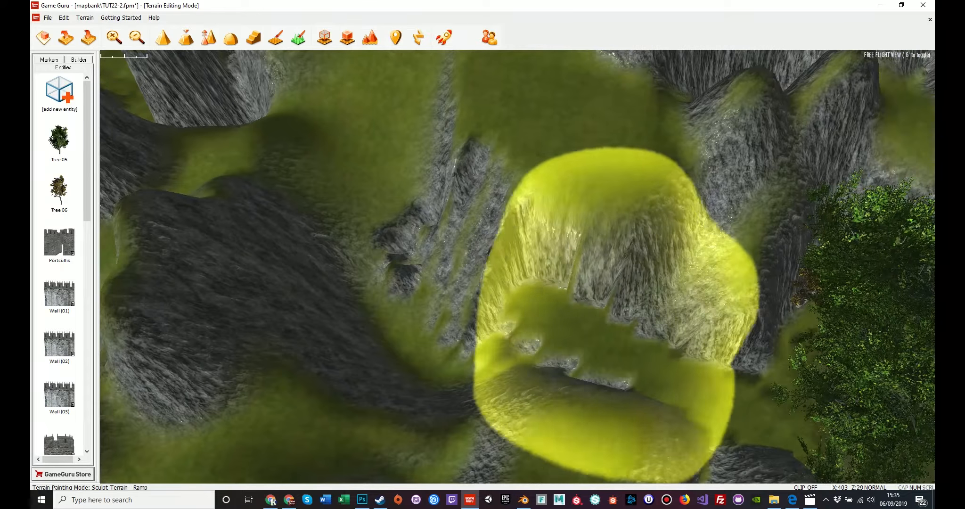
mouse_move(475, 235)
mouse_down()
mouse_move(453, 263)
mouse_move(463, 270)
mouse_move(629, 327)
mouse_move(542, 320)
mouse_move(468, 290)
mouse_move(399, 249)
mouse_move(400, 237)
mouse_move(424, 225)
mouse_up()
click(230, 37)
- Sculpt a longer ramp with a smaller brush from the upper grassy ledge down to the trees
click(254, 38)
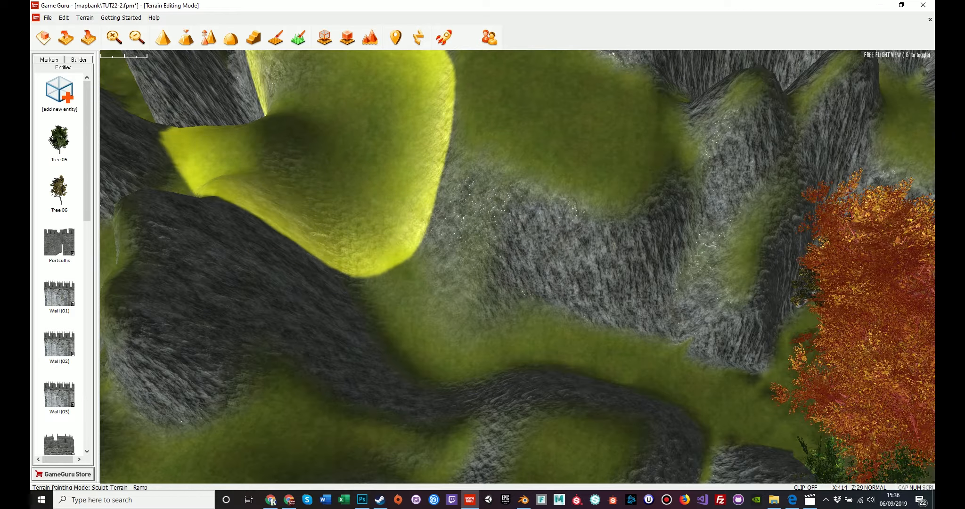
key(minus)
mouse_move(335, 101)
mouse_down()
mouse_move(348, 230)
mouse_move(345, 220)
mouse_move(456, 302)
mouse_move(424, 301)
mouse_move(555, 323)
mouse_move(747, 378)
mouse_up()
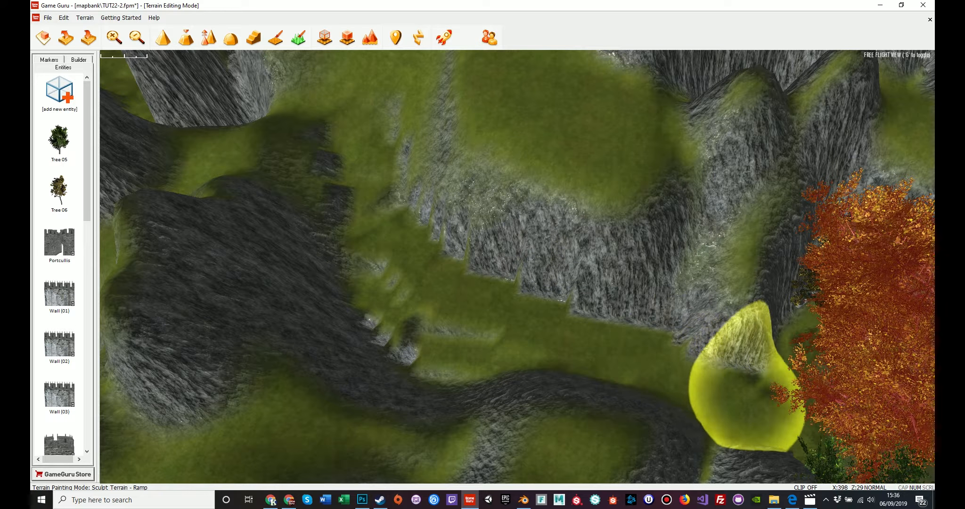
click(253, 38)
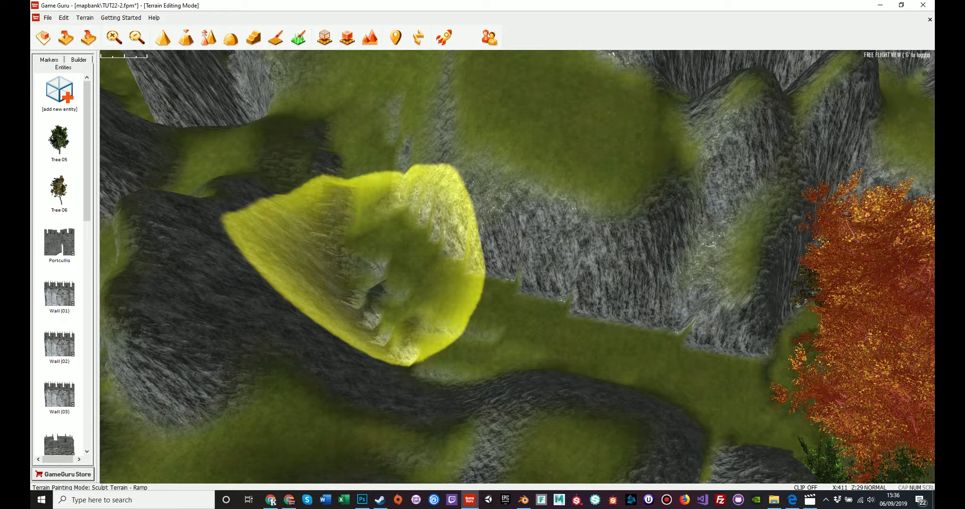
- Blend the stepped sides of the longer ramp into the surrounding rock
click(208, 37)
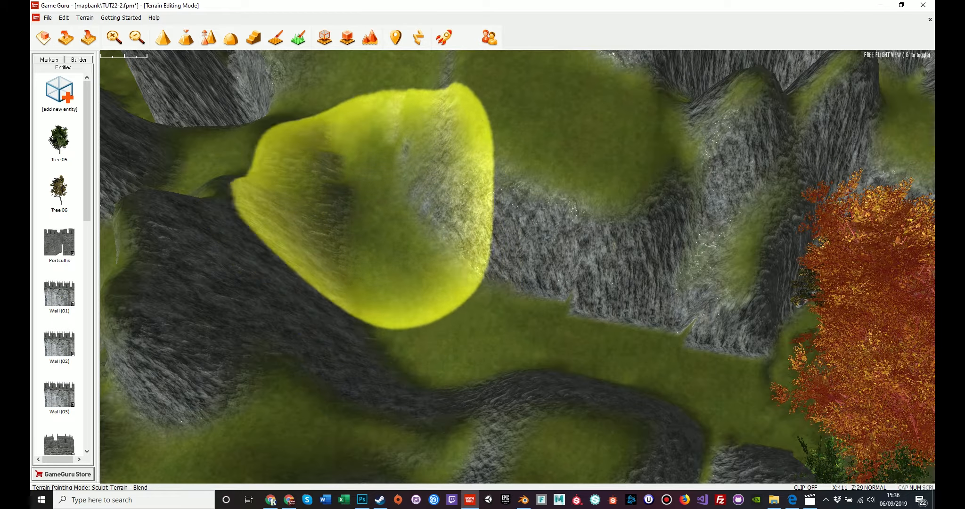
right_drag(372, 169, 508, 226)
mouse_move(584, 188)
mouse_down()
mouse_move(658, 176)
mouse_move(639, 177)
mouse_up()
key(w)
mouse_move(638, 176)
right_down()
mouse_move(693, 186)
mouse_move(697, 160)
mouse_move(720, 176)
right_up()
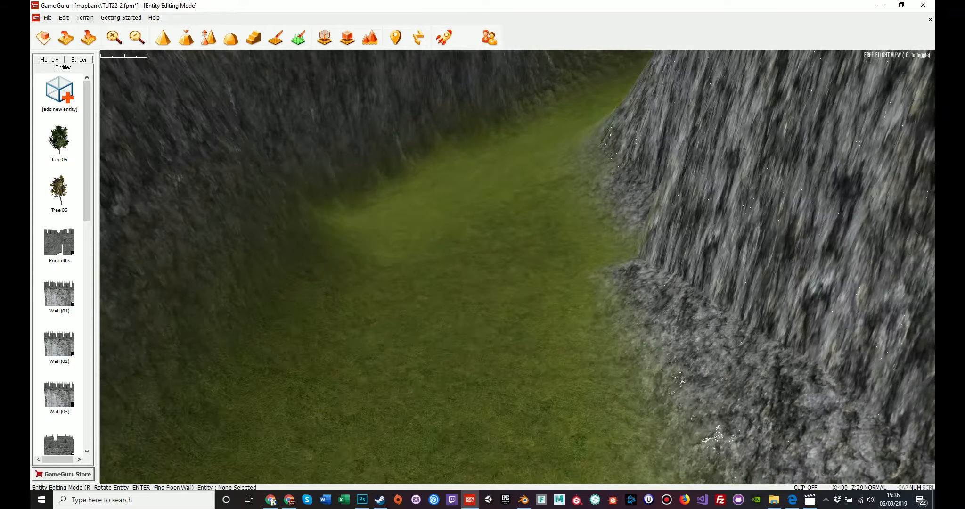
- Add the static castle Entrance entity and place it across the grassy passage between the cliffs
click(60, 94)
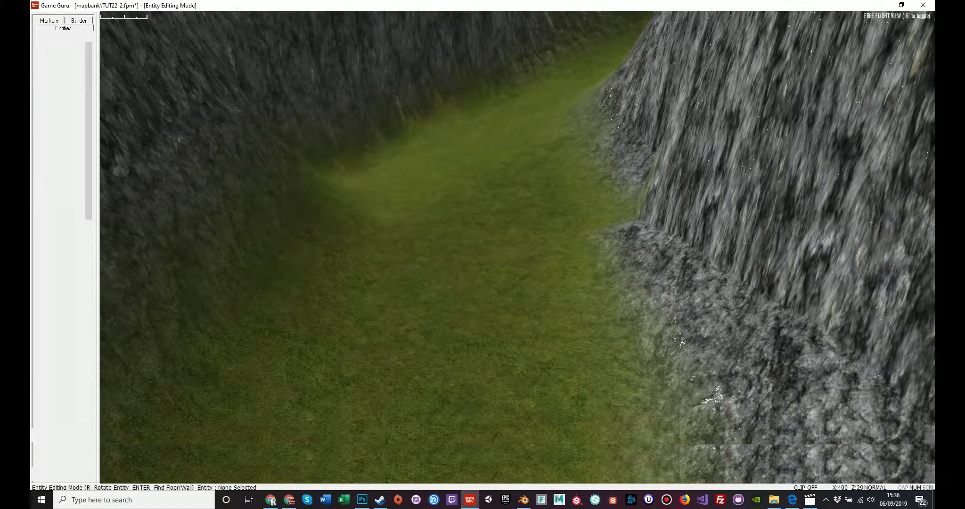
key(Escape)
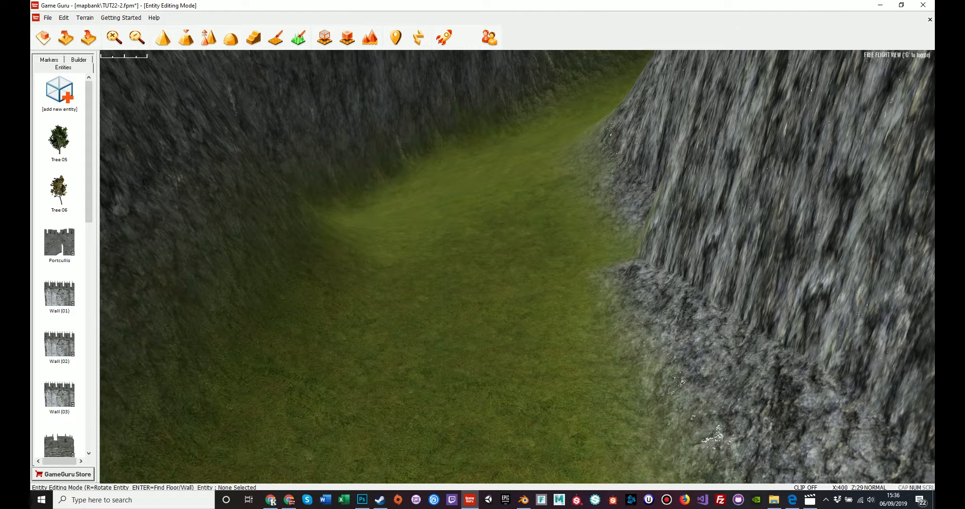
click(60, 94)
double_click(339, 35)
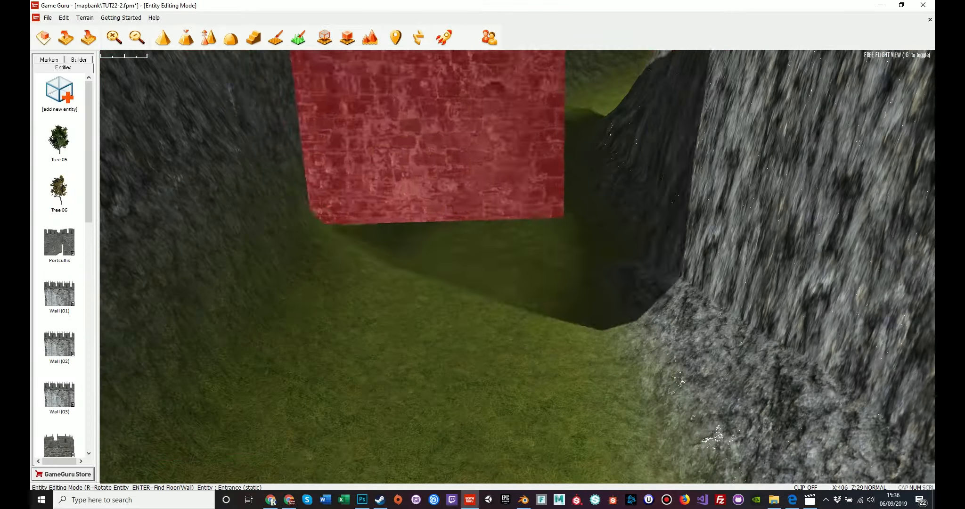
click(594, 163)
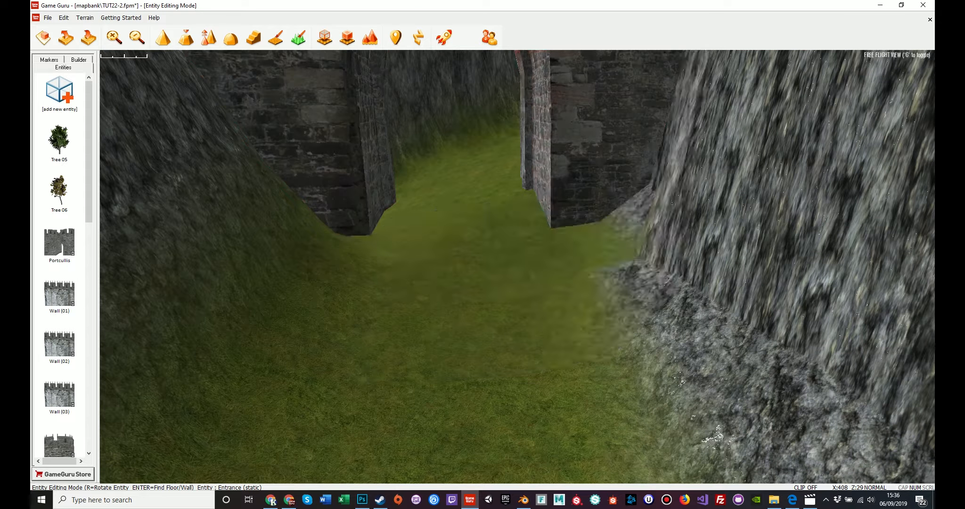
- Lower the castle entrance slightly into the ground of the passage
right_drag(595, 163, 609, 115)
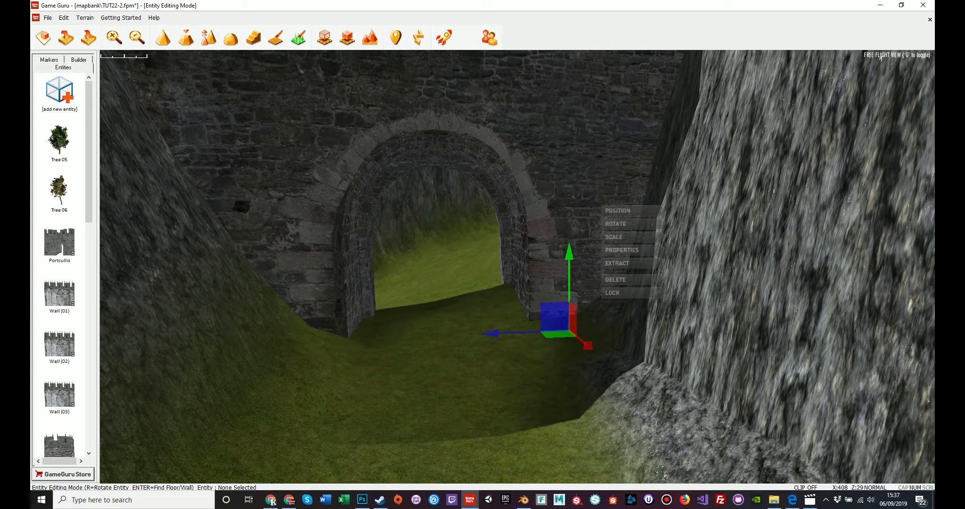
right_drag(517, 266, 517, 238)
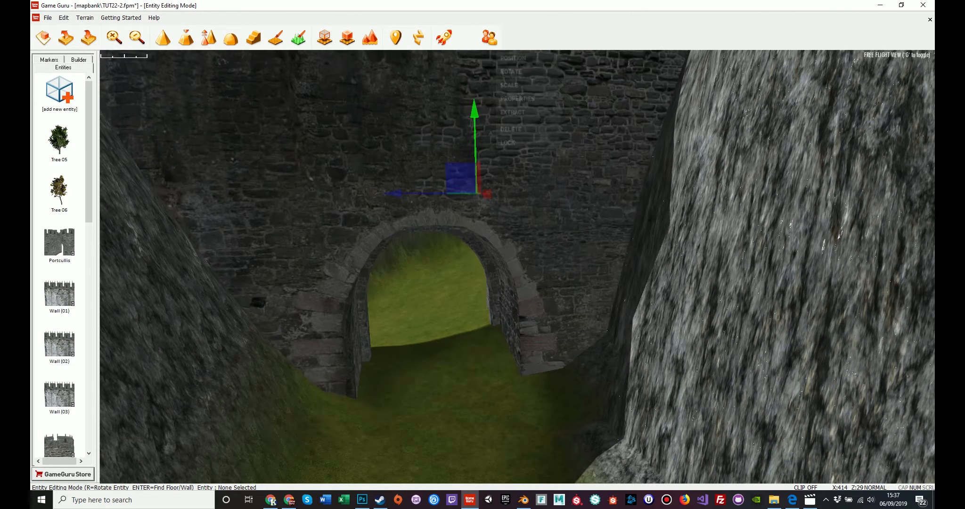
drag(474, 112, 474, 129)
- Paint the stone path texture onward from the end of the castle path, past the lake towards the forest
right_drag(475, 141, 740, 130)
key(w)
key(s)
key(w)
key(s)
key(s)
key(w)
key(w)
key(a)
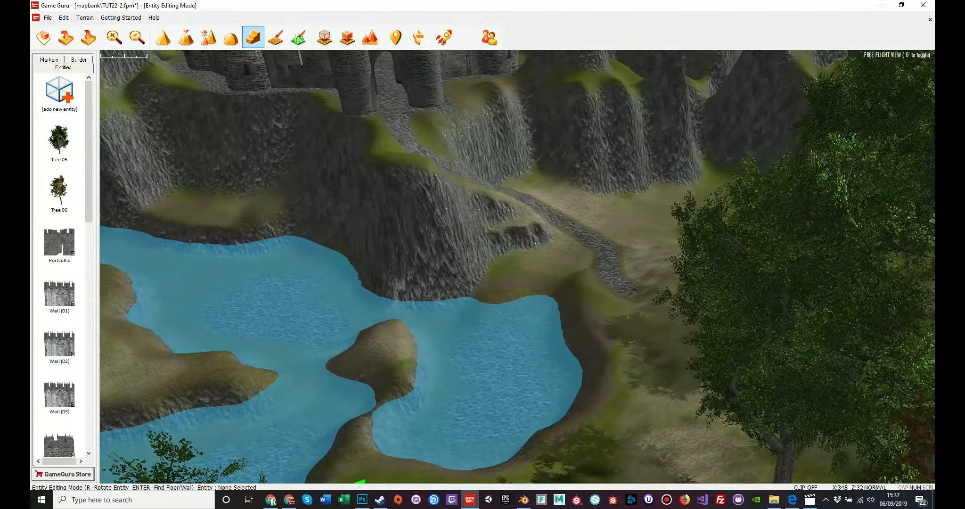
click(276, 37)
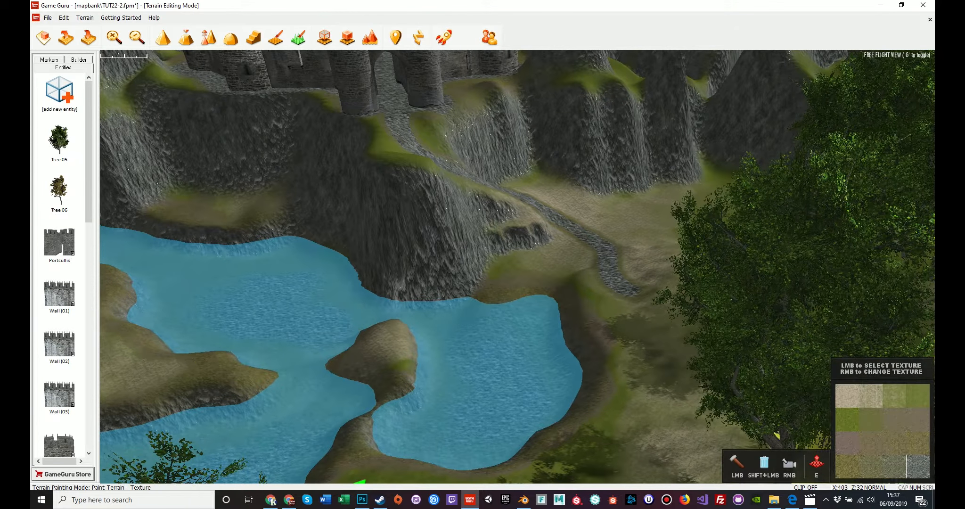
right_drag(518, 264, 660, 266)
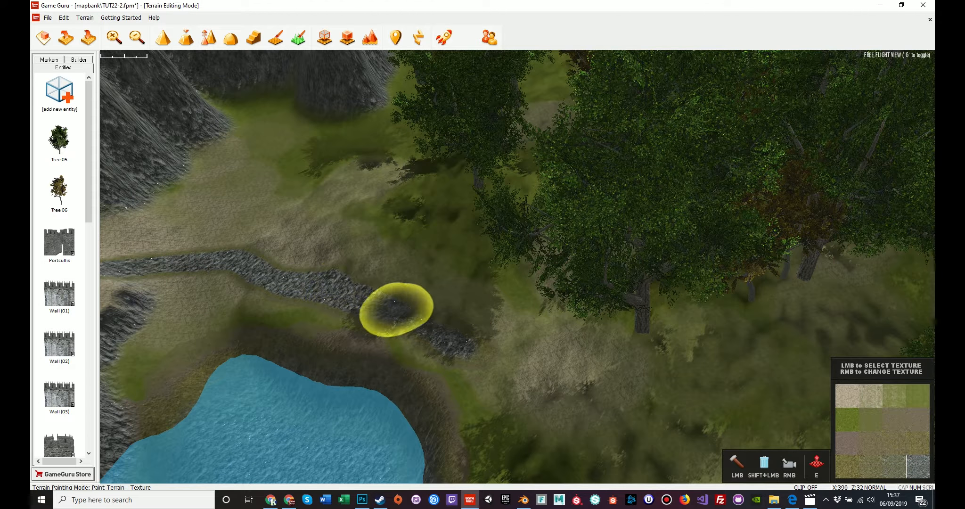
mouse_move(499, 372)
mouse_down()
mouse_move(598, 422)
mouse_move(448, 344)
mouse_move(642, 434)
mouse_up()
- Paint the stone texture along the passage floor between the forest and the castle entrance in top-down view
mouse_move(642, 434)
right_down()
mouse_move(707, 414)
mouse_move(735, 311)
mouse_move(829, 315)
mouse_move(799, 343)
mouse_move(836, 346)
mouse_move(810, 339)
right_up()
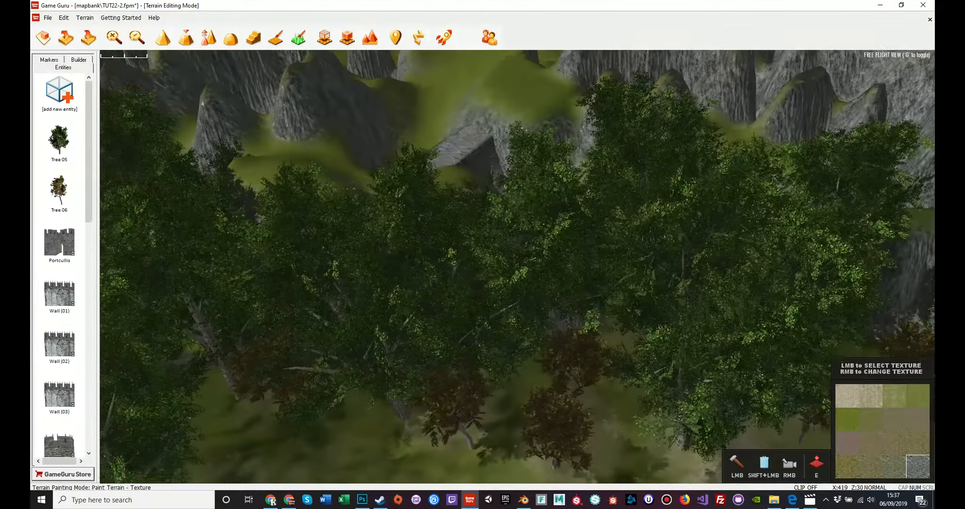
key(s)
key(d)
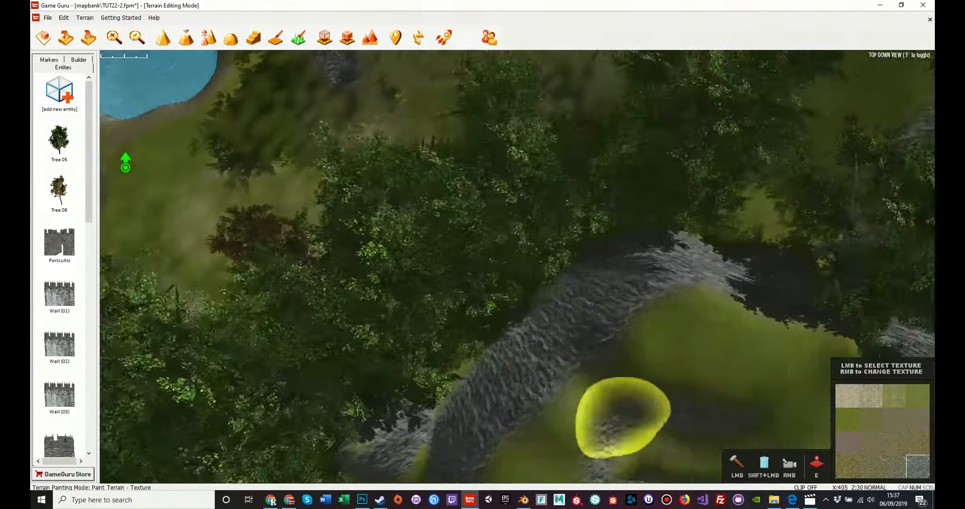
key(s)
key(a)
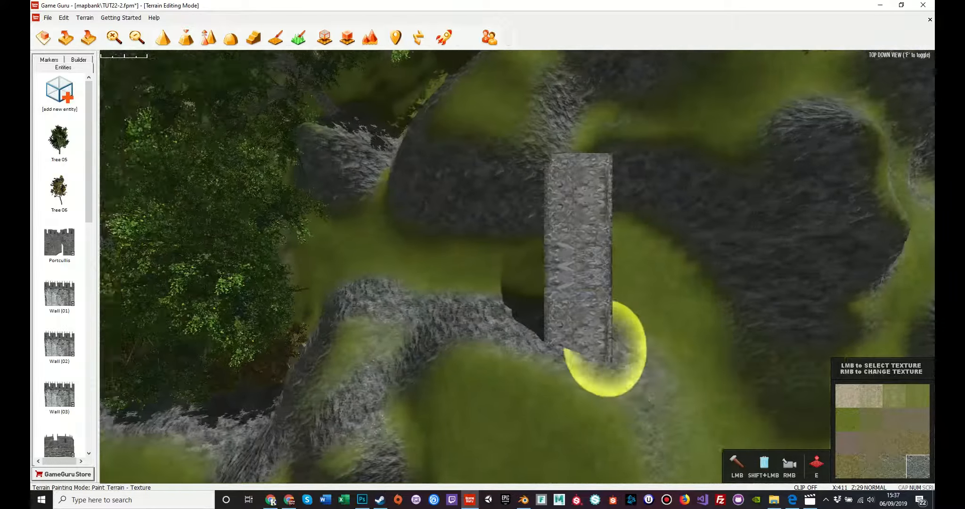
key(w)
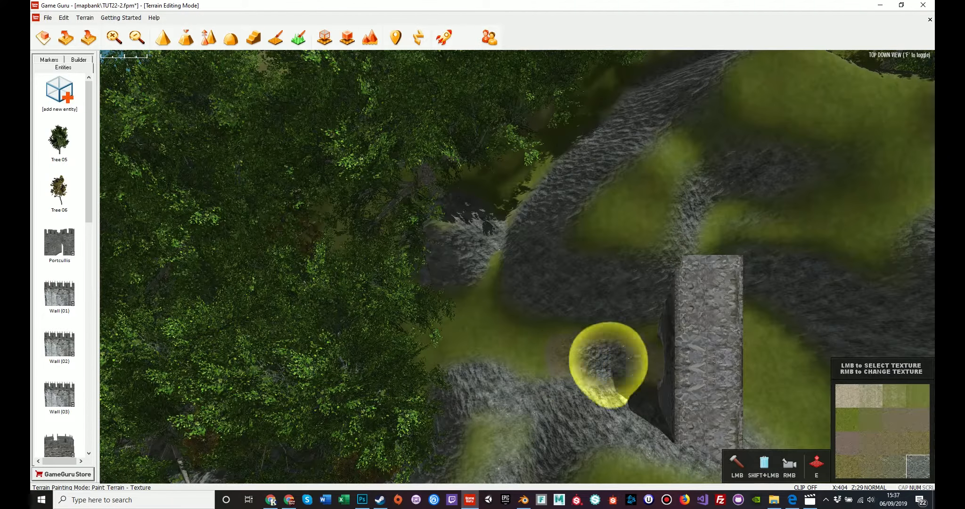
drag(485, 340, 545, 347)
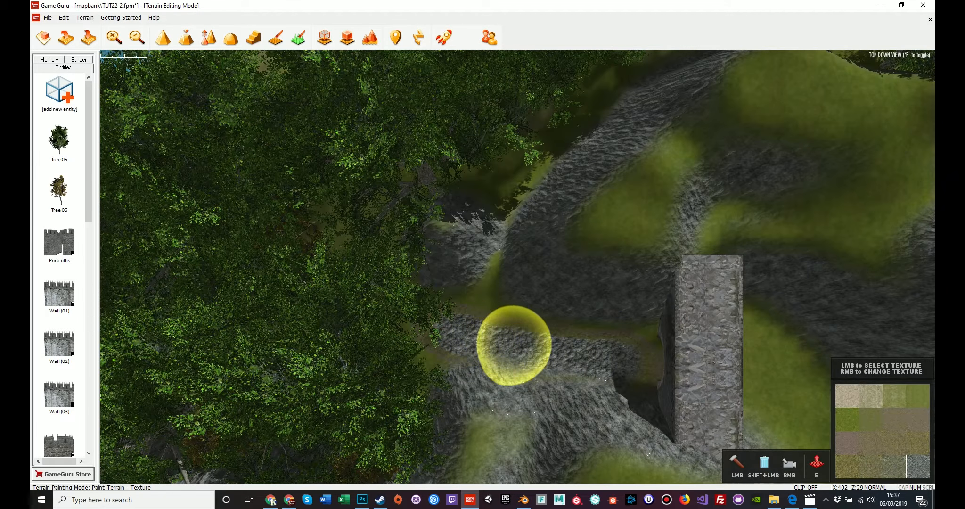
- Paint the stone path from its end by the lake through the forest to join the entrance passage
key(f)
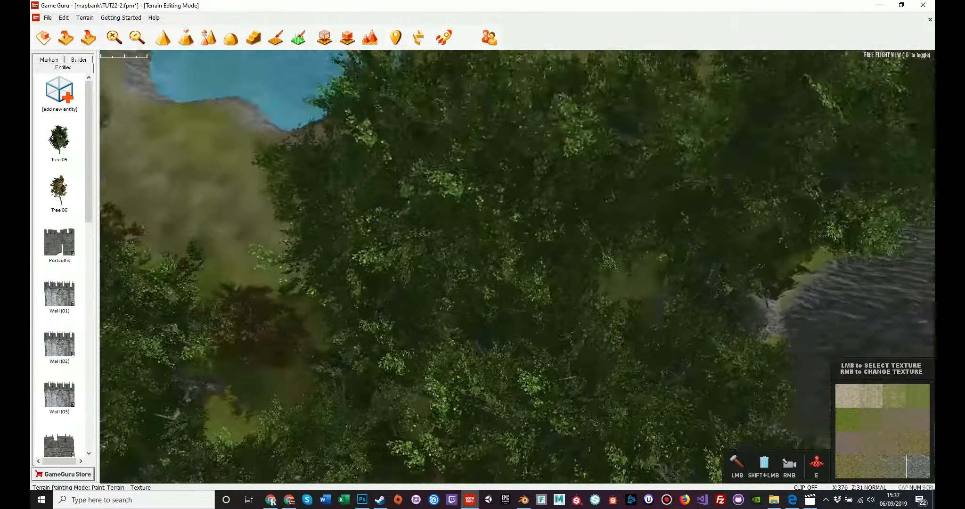
key(g)
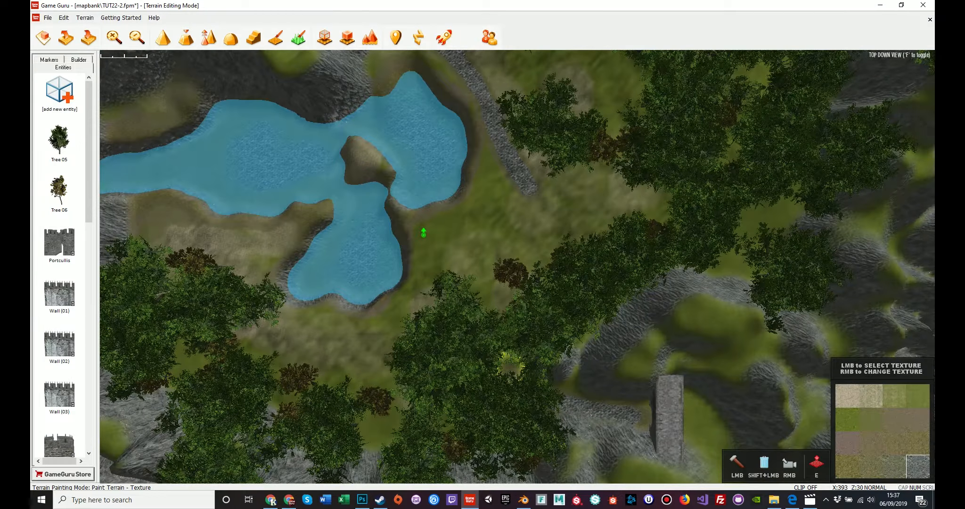
mouse_move(484, 272)
mouse_down()
mouse_move(516, 201)
mouse_move(510, 159)
mouse_move(484, 295)
mouse_up()
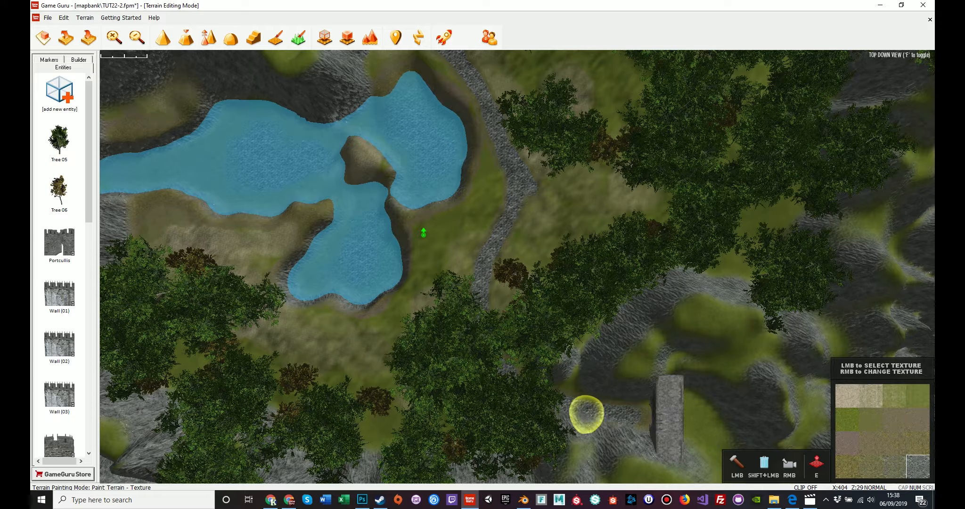
mouse_move(469, 285)
mouse_down()
mouse_move(510, 167)
mouse_move(485, 276)
mouse_up()
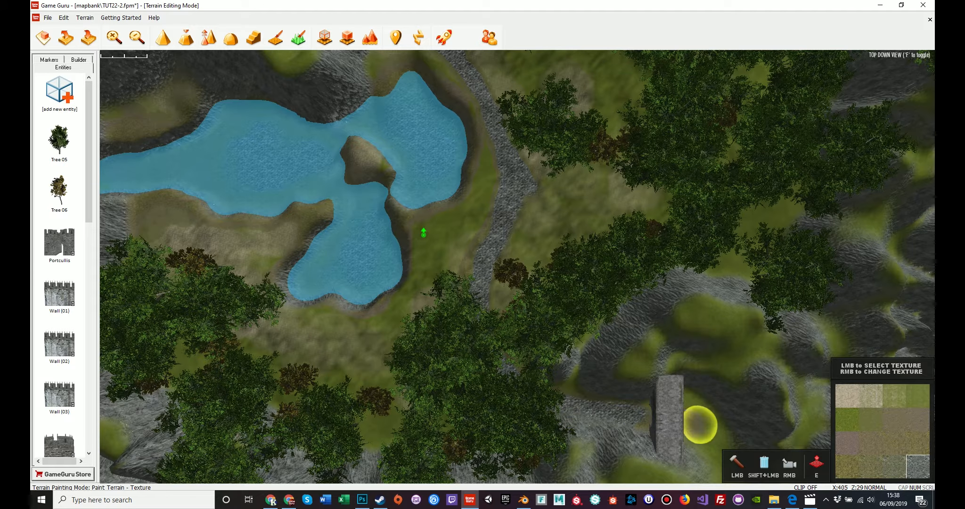
key(d)
key(s)
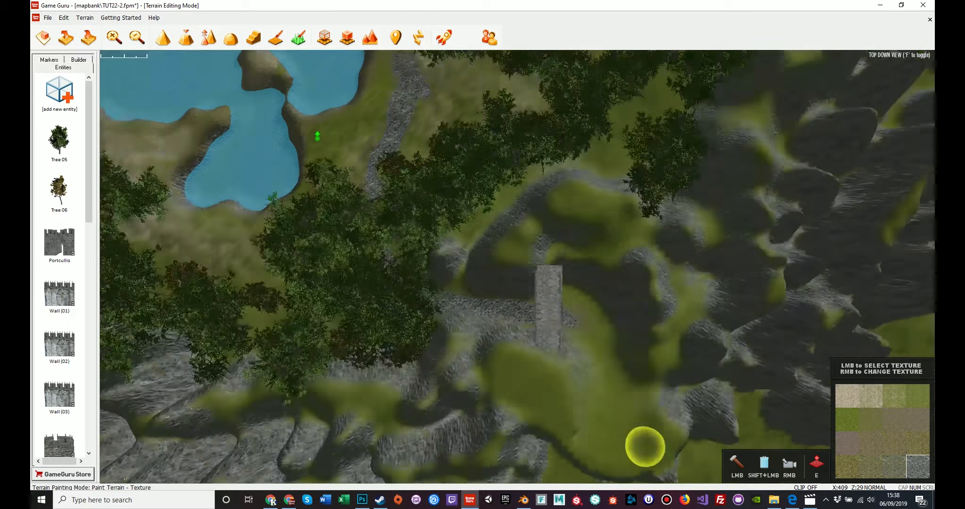
- Paint the stone path texture onward from the castle entrance down the passage beyond it in top-down view
key(w)
drag(570, 273, 603, 364)
mouse_move(569, 268)
mouse_down()
mouse_move(555, 263)
mouse_move(616, 345)
mouse_move(611, 369)
mouse_move(562, 259)
mouse_move(606, 373)
mouse_move(599, 299)
mouse_move(519, 265)
mouse_move(609, 377)
mouse_move(599, 298)
mouse_move(523, 262)
mouse_move(572, 277)
mouse_move(622, 409)
mouse_move(593, 383)
mouse_up()
- Fill in the stone path texture on the ground in front of the entrance arch in free-flight view
key(f)
key(w)
right_drag(592, 383, 560, 408)
mouse_move(560, 407)
mouse_down()
mouse_move(499, 354)
mouse_move(523, 370)
mouse_up()
right_drag(522, 370, 475, 368)
drag(556, 320, 683, 334)
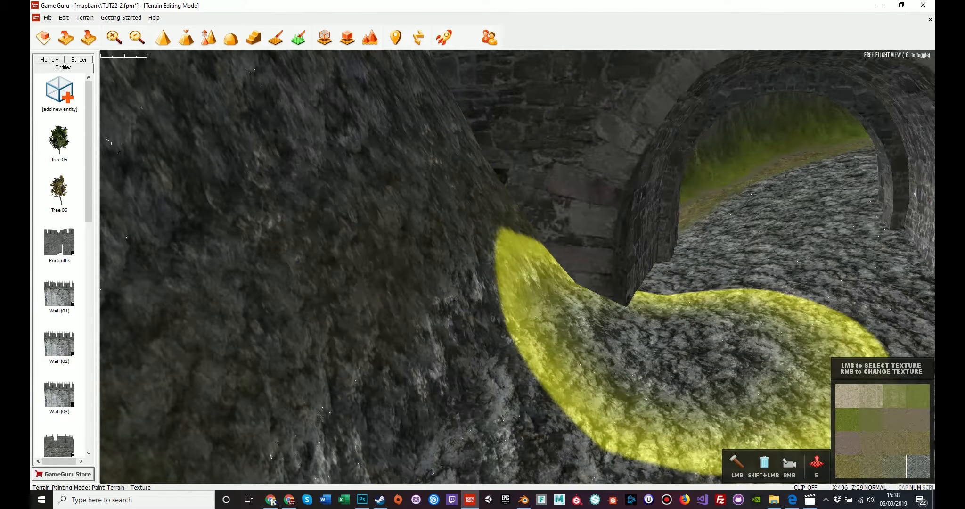
- Paint the brownish-green ground texture along the foot of the passage's lighter rock wall, leading from the arch towards the forest
right_drag(683, 334, 707, 320)
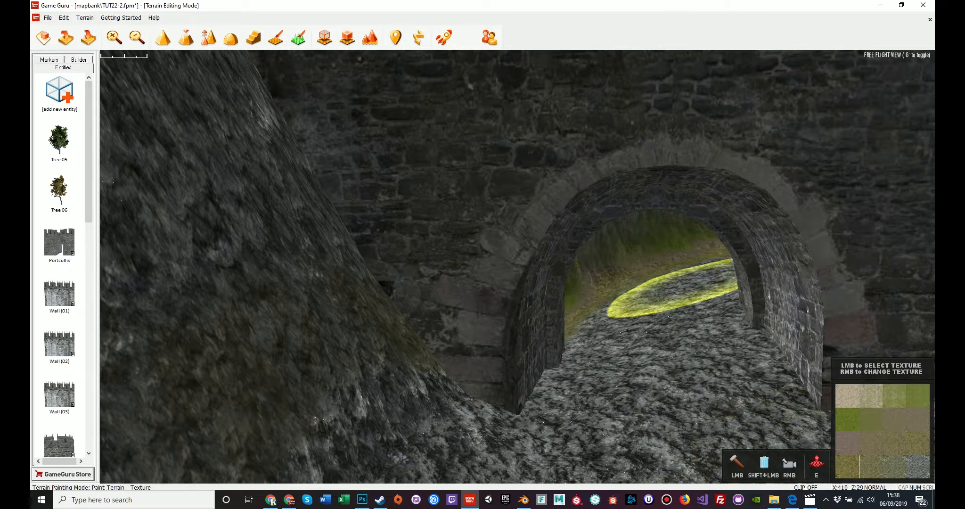
right_drag(656, 248, 735, 263)
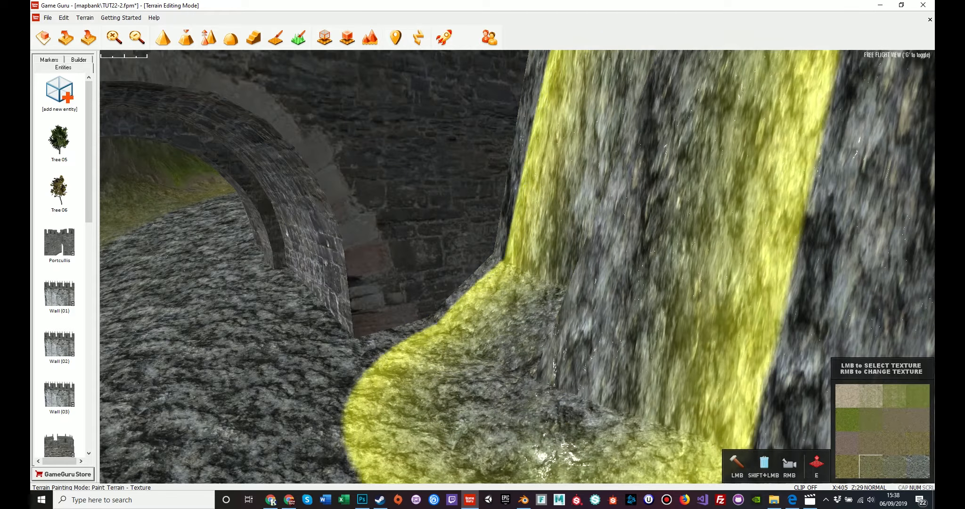
key(w)
mouse_move(474, 398)
right_down()
mouse_move(499, 401)
mouse_move(516, 419)
mouse_move(492, 415)
right_up()
key(s)
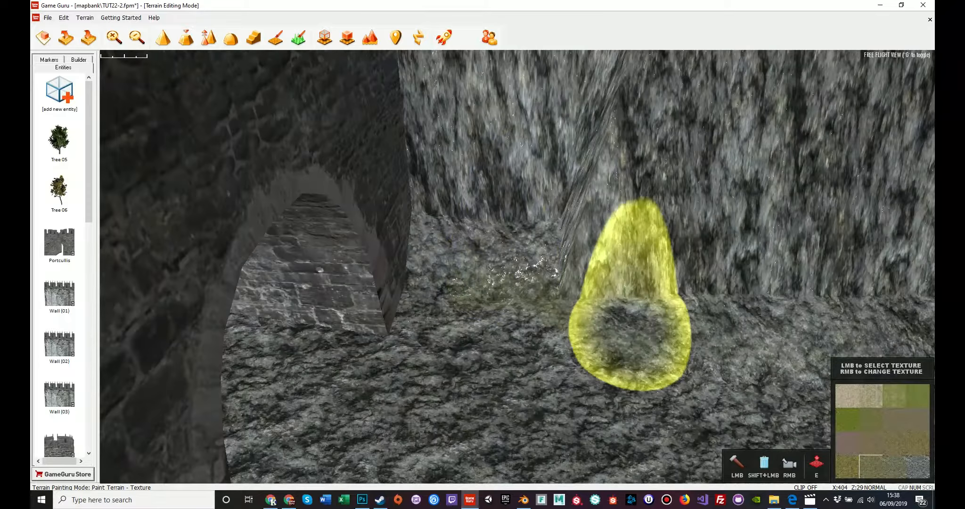
right_drag(575, 383, 517, 327)
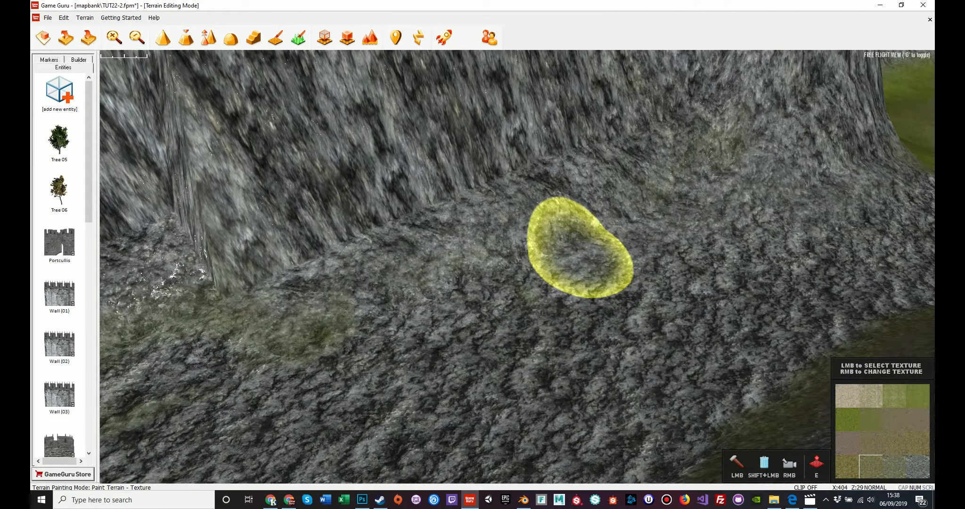
mouse_move(374, 323)
mouse_down()
mouse_move(403, 325)
mouse_move(484, 226)
mouse_move(657, 184)
mouse_move(706, 156)
mouse_up()
right_drag(452, 208, 499, 197)
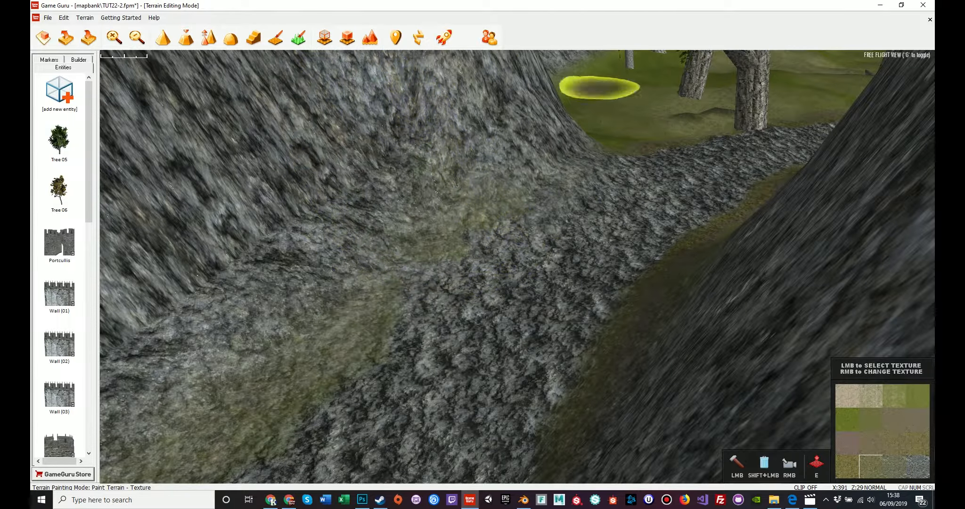
- Blend the brownish-green texture along the opposite, darker edge of the stone path and into the arch
right_drag(339, 264, 431, 306)
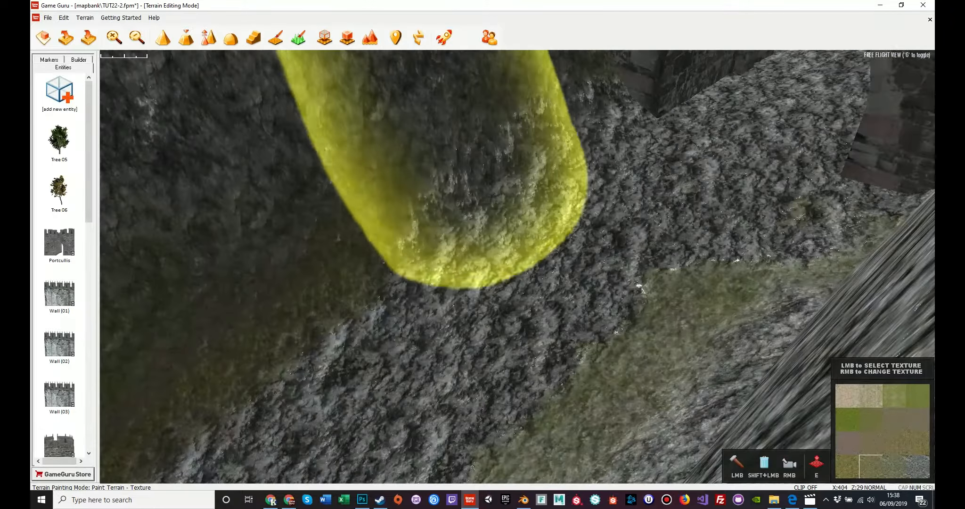
drag(464, 188, 391, 278)
right_drag(391, 278, 335, 268)
mouse_move(683, 240)
mouse_down()
mouse_move(673, 230)
mouse_move(706, 226)
mouse_up()
right_drag(702, 203, 740, 193)
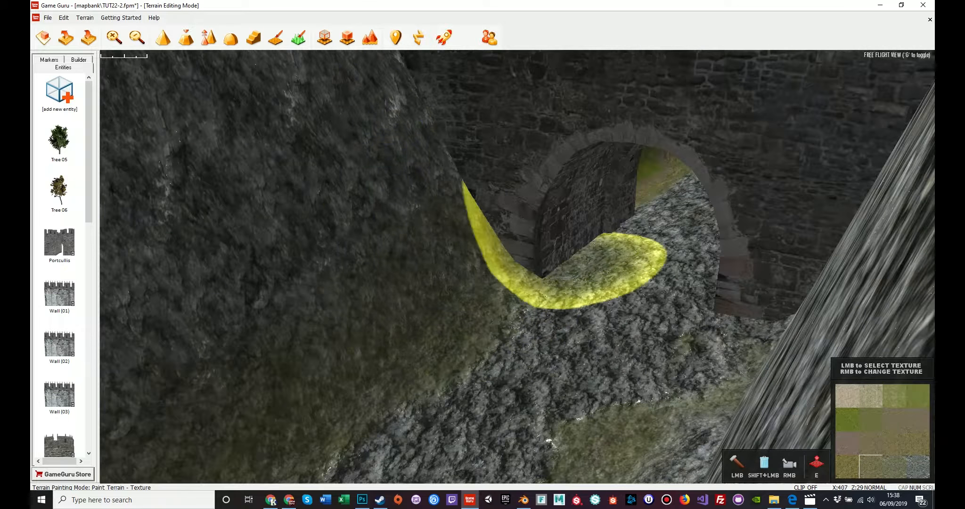
drag(561, 259, 654, 184)
right_drag(660, 188, 706, 188)
key(a)
- Soften the stone path's edges at the remaining corner of the arch and through the archway with the brownish-green texture
mouse_move(730, 344)
mouse_down()
mouse_move(772, 330)
mouse_move(693, 301)
mouse_up()
key(w)
mouse_move(692, 301)
right_down()
mouse_move(721, 292)
mouse_move(735, 329)
right_up()
mouse_move(621, 344)
mouse_down()
mouse_move(577, 273)
mouse_move(660, 222)
mouse_up()
mouse_move(659, 221)
right_down()
mouse_move(688, 217)
mouse_move(698, 245)
mouse_move(659, 236)
mouse_move(697, 230)
mouse_move(566, 255)
right_up()
key(w)
key(w)
key(s)
- Paint the brownish-green texture along both edges of the stone path on the far side of the castle entrance
mouse_move(391, 212)
mouse_down()
mouse_move(410, 249)
mouse_move(264, 271)
mouse_move(353, 230)
mouse_move(292, 268)
mouse_up()
mouse_move(292, 268)
right_down()
mouse_move(259, 256)
mouse_move(379, 283)
right_up()
key(s)
mouse_move(414, 189)
mouse_down()
mouse_move(388, 140)
mouse_move(500, 269)
mouse_up()
mouse_move(502, 268)
right_down()
mouse_move(555, 312)
mouse_move(577, 283)
right_up()
key(s)
mouse_move(577, 283)
mouse_down()
mouse_move(573, 340)
mouse_move(557, 340)
mouse_move(349, 229)
mouse_move(693, 314)
mouse_move(576, 325)
mouse_up()
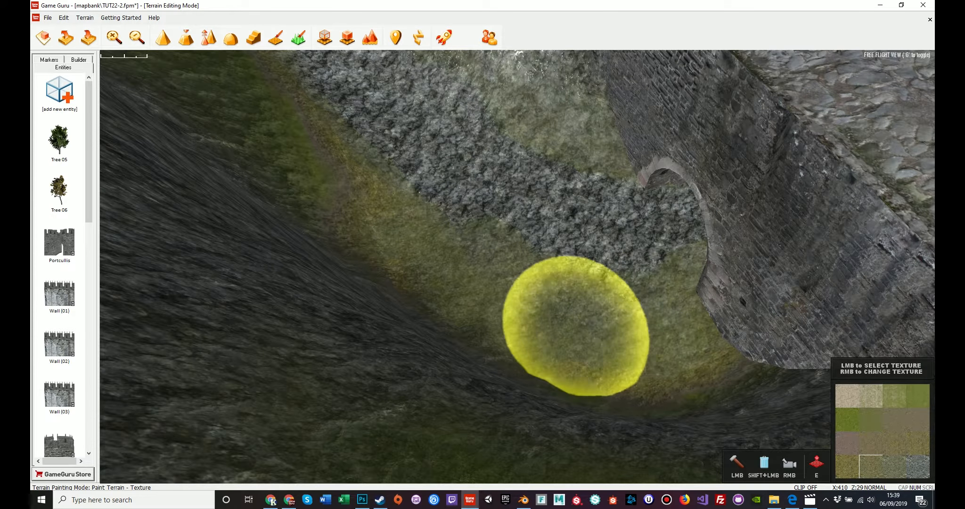
right_drag(576, 325, 655, 376)
right_drag(517, 143, 573, 325)
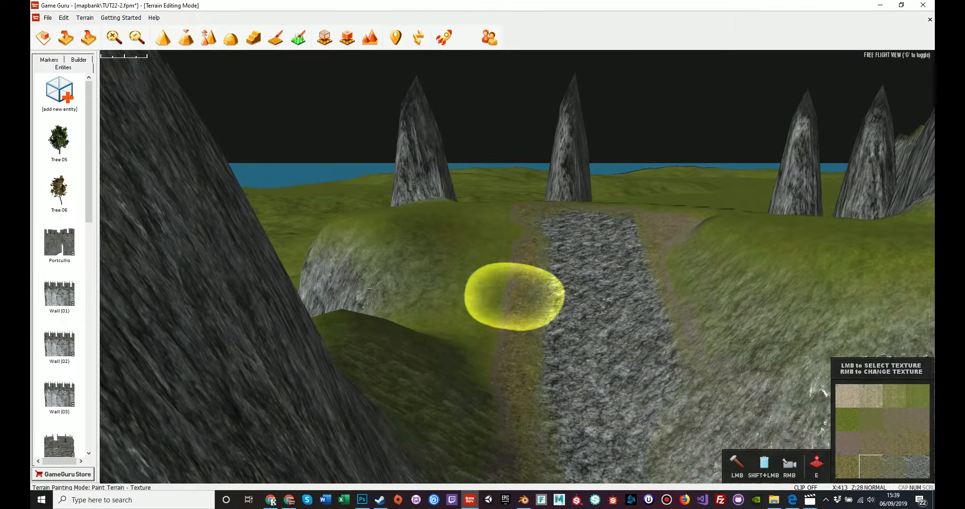
mouse_move(516, 315)
right_down()
mouse_move(626, 358)
mouse_move(570, 372)
mouse_move(584, 377)
mouse_move(555, 356)
right_up()
key(w)
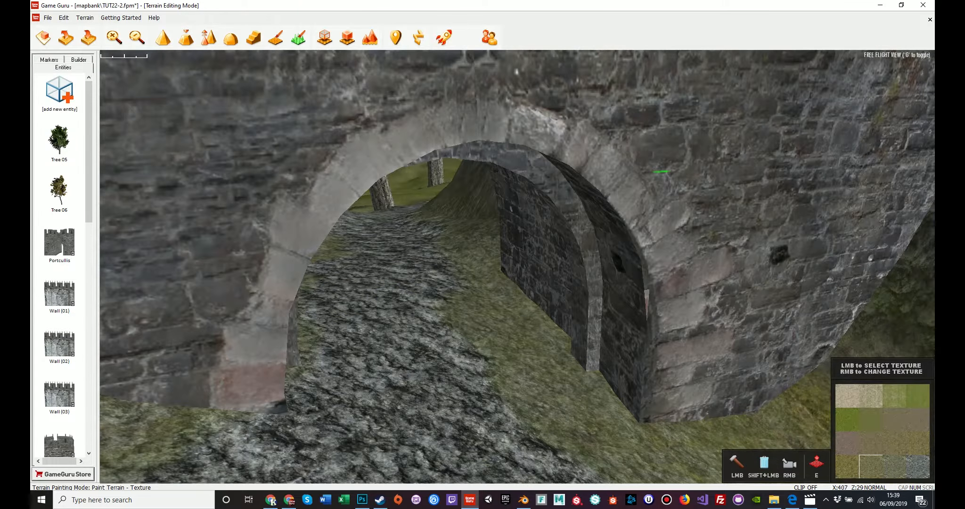
- Repaint a strip of the stone texture beneath the arch to widen the path there
click(917, 466)
mouse_move(455, 375)
mouse_down()
mouse_move(439, 368)
mouse_move(460, 388)
mouse_move(445, 321)
mouse_move(452, 285)
mouse_move(480, 375)
mouse_move(425, 321)
mouse_move(452, 337)
mouse_up()
mouse_move(452, 337)
right_down()
mouse_move(415, 335)
mouse_move(405, 315)
mouse_move(542, 395)
mouse_move(554, 415)
right_up()
- Place a Wall_Pillarmural2_long bar set in the archway on the passage side of the castle entrance
key(d)
key(w)
key(s)
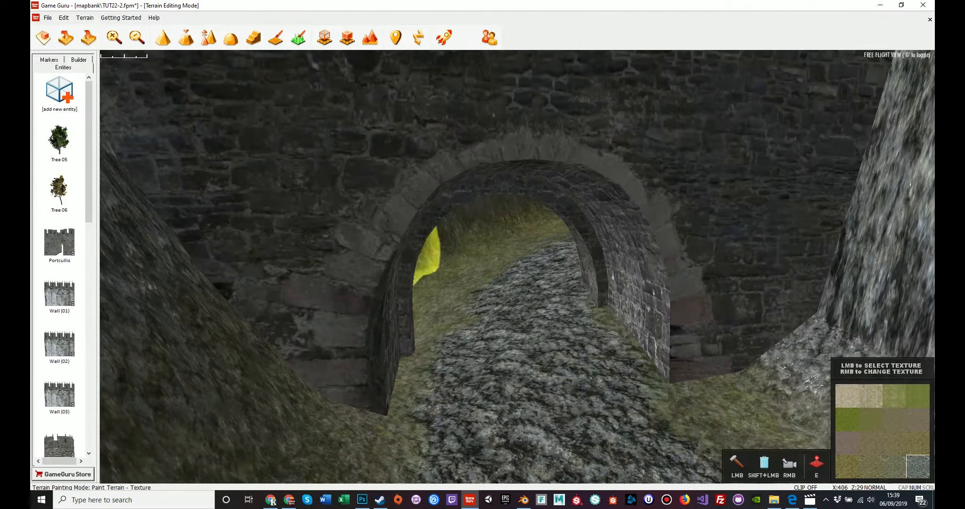
scroll(59, 264, down, 10)
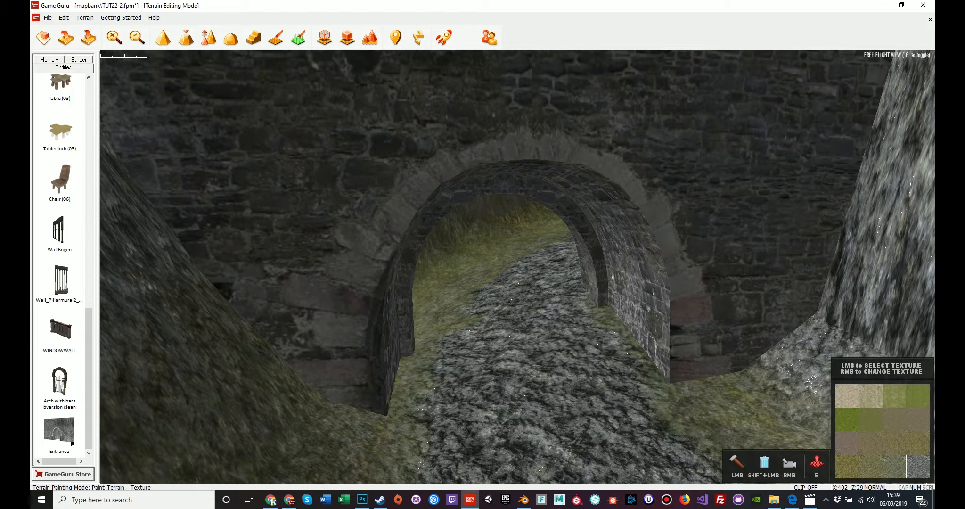
click(60, 283)
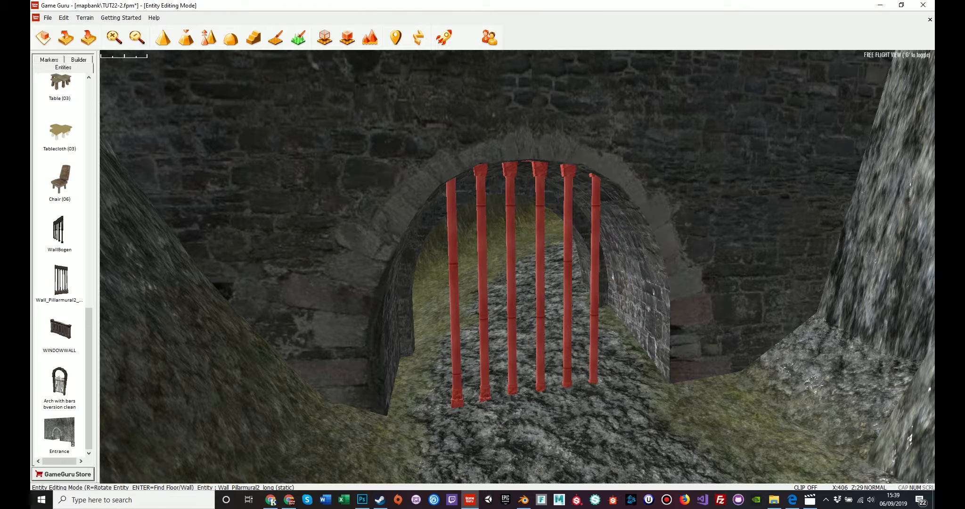
click(520, 382)
right_drag(520, 382, 552, 434)
key(w)
- Lower the bar set slightly into the path beneath the arch
click(504, 310)
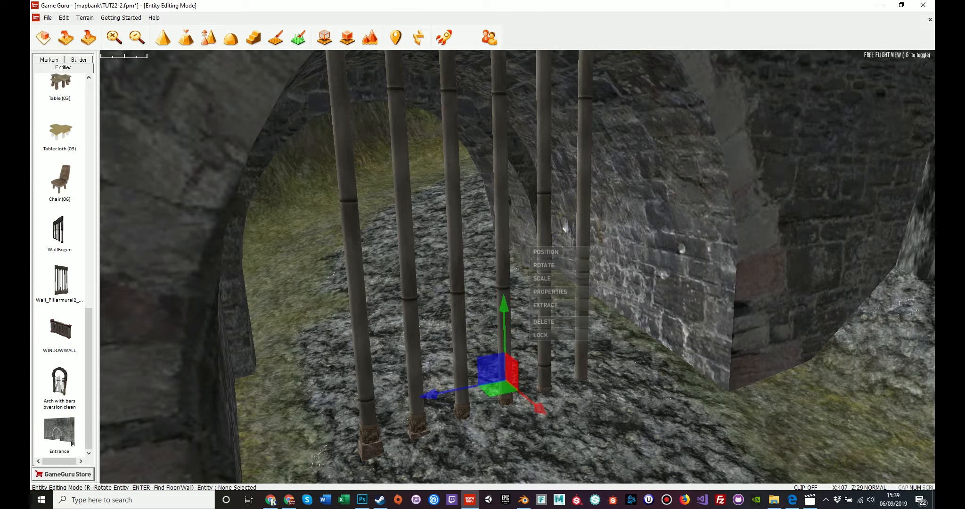
click(543, 265)
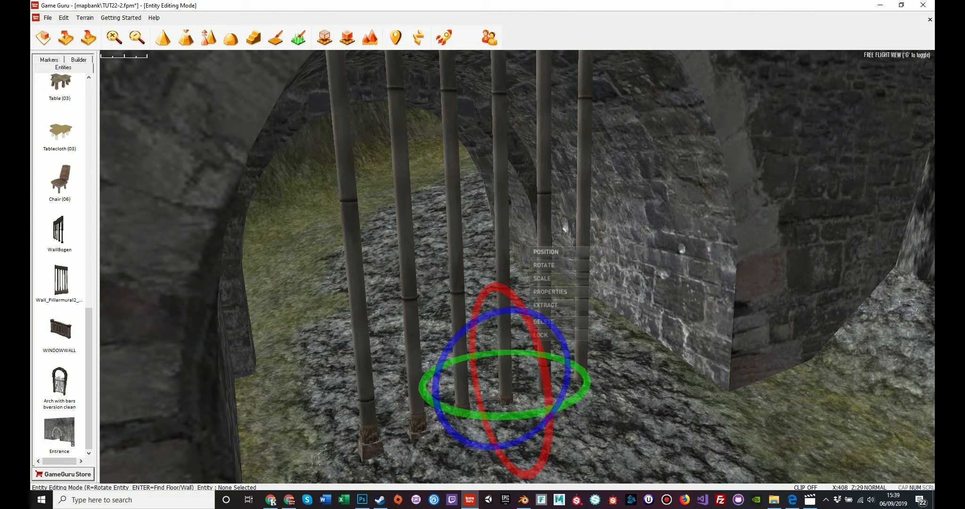
click(545, 252)
mouse_move(504, 304)
mouse_down()
mouse_move(504, 373)
mouse_move(504, 309)
mouse_up()
right_drag(504, 306, 480, 259)
key(s)
- Stretch the bar set across the archway, sink its bases into the path and shift it sideways to centre it
drag(549, 354, 549, 325)
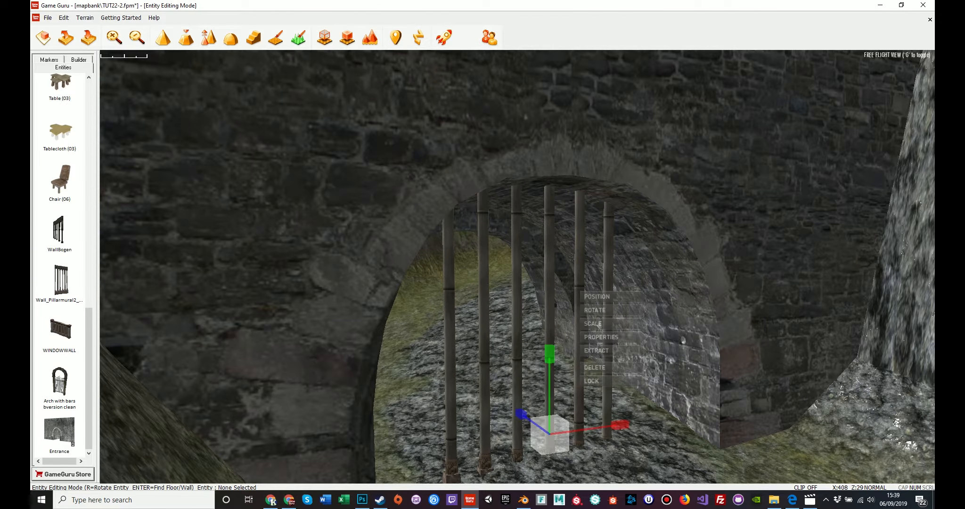
drag(619, 424, 651, 422)
click(594, 310)
drag(550, 354, 549, 392)
key(d)
right_drag(549, 392, 542, 423)
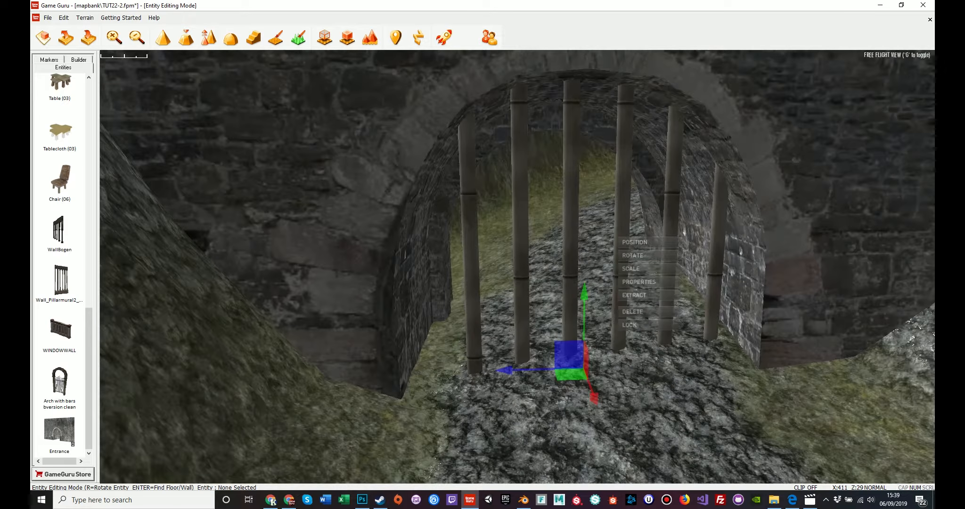
drag(520, 370, 503, 370)
- Return the bar set to its narrower width and place copies of it across the archway
right_drag(503, 371, 508, 389)
key(w)
key(s)
key(w)
key(s)
key(w)
key(s)
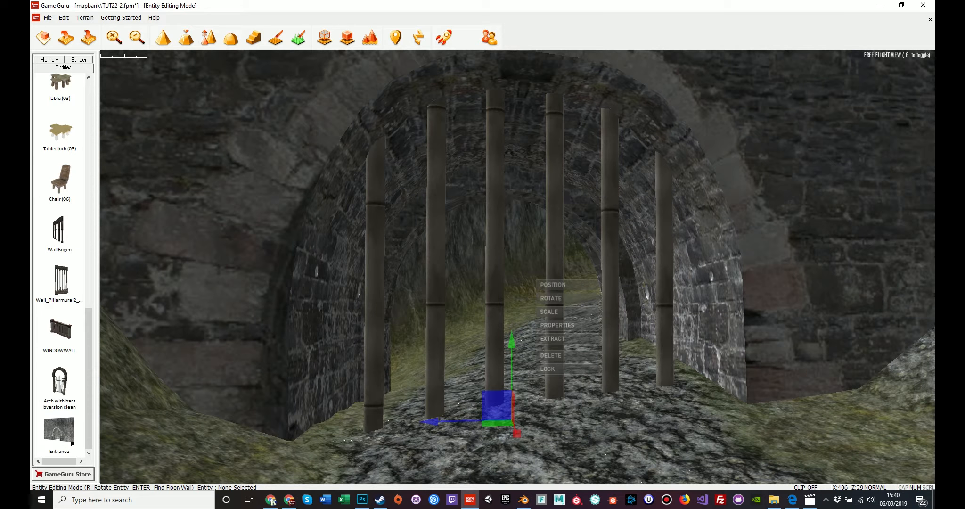
key(r)
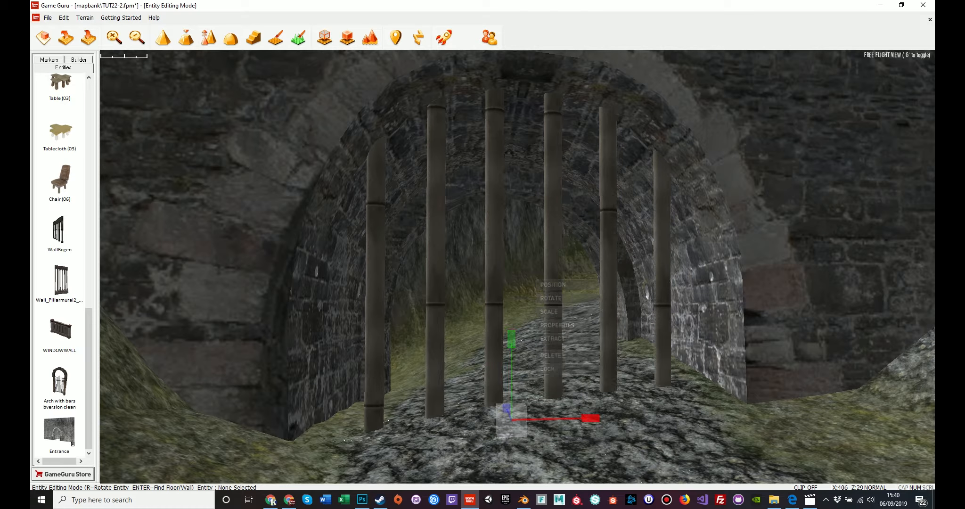
click(547, 369)
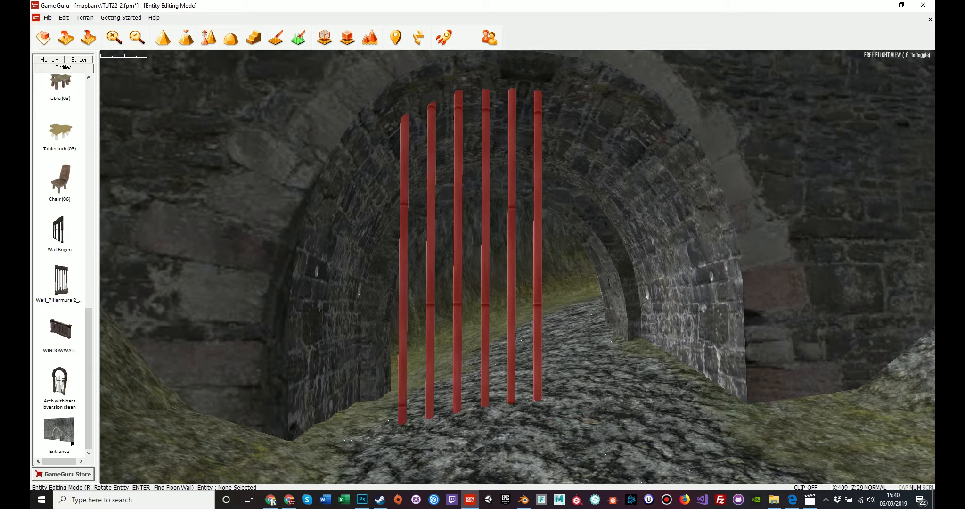
drag(541, 370, 494, 370)
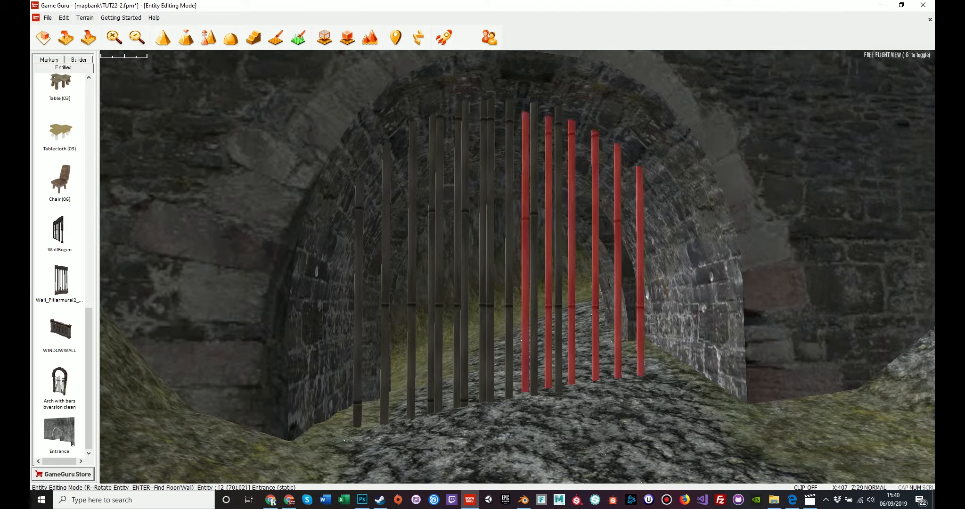
- Delete the surplus bar set and arrange the remaining two side by side to close off the arch
click(596, 283)
key(Delete)
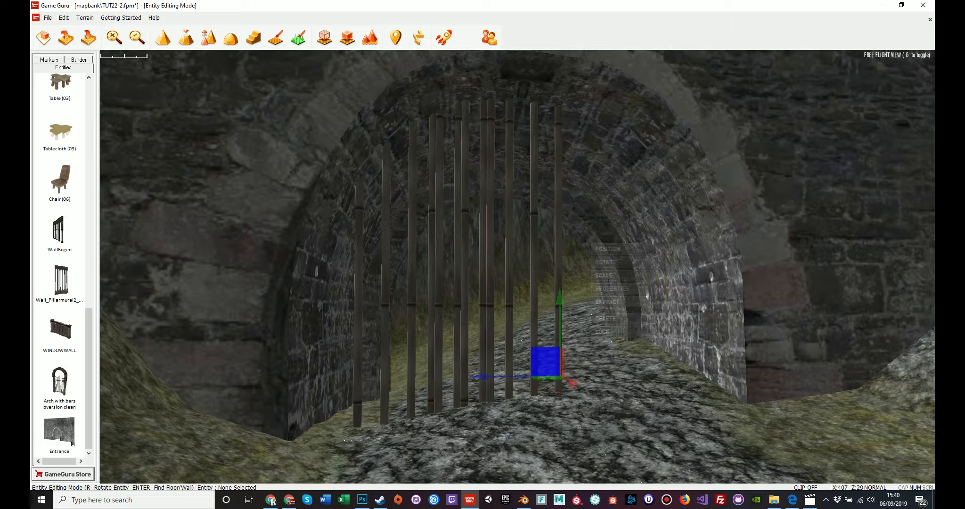
drag(633, 369, 634, 387)
right_drag(634, 388, 777, 443)
key(w)
key(w)
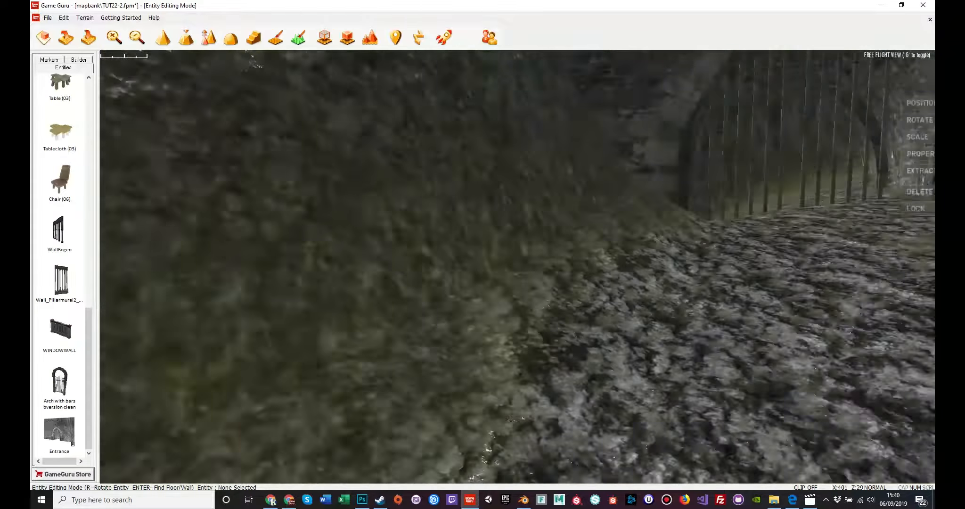
right_drag(517, 267, 577, 268)
key(w)
key(s)
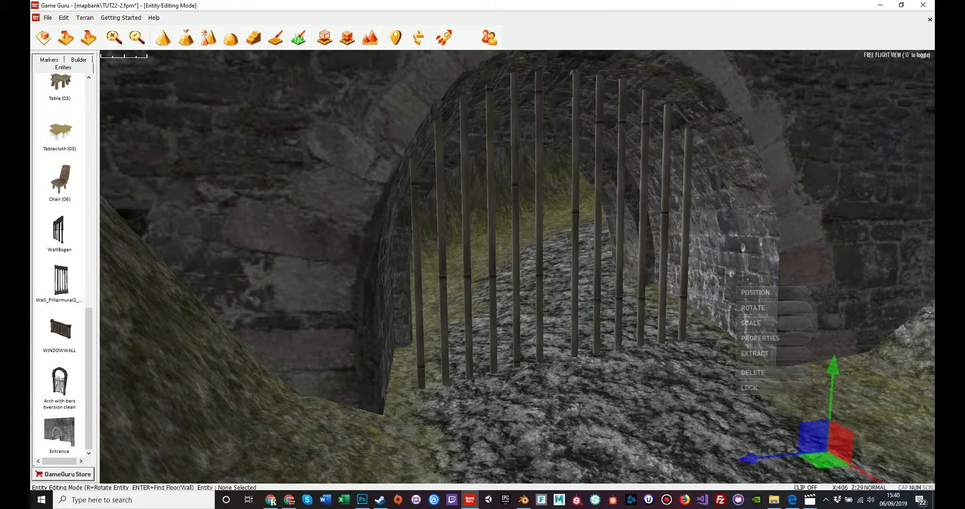
key(w)
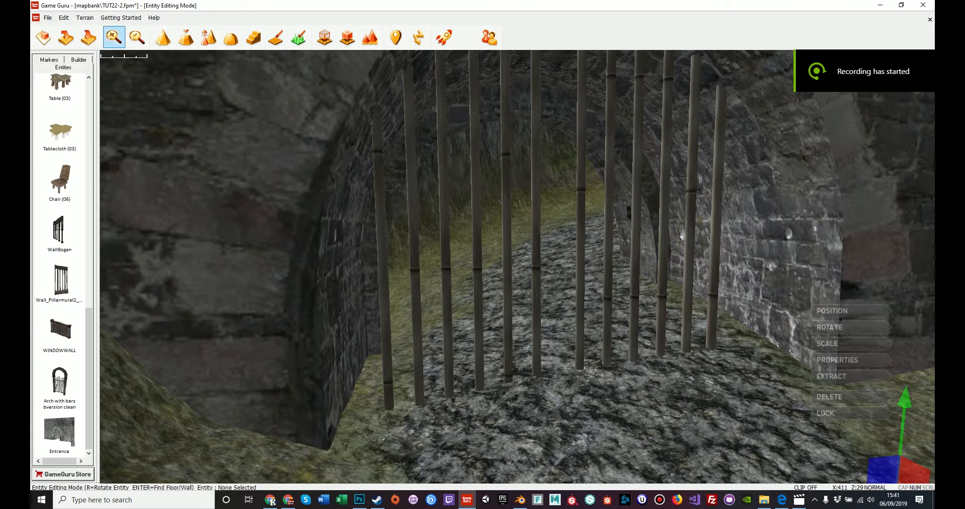
- Save the level as a new file named tut22-3
click(48, 18)
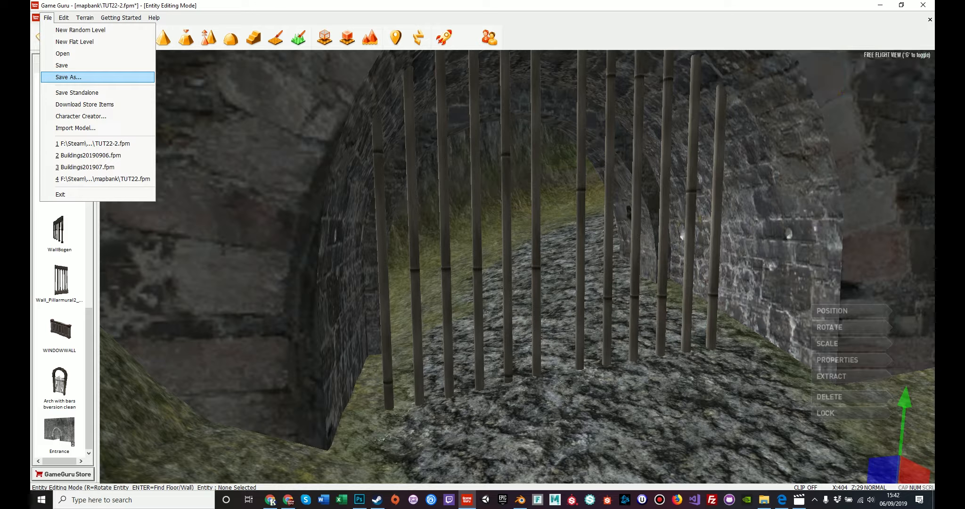
click(68, 77)
text(tut22-)
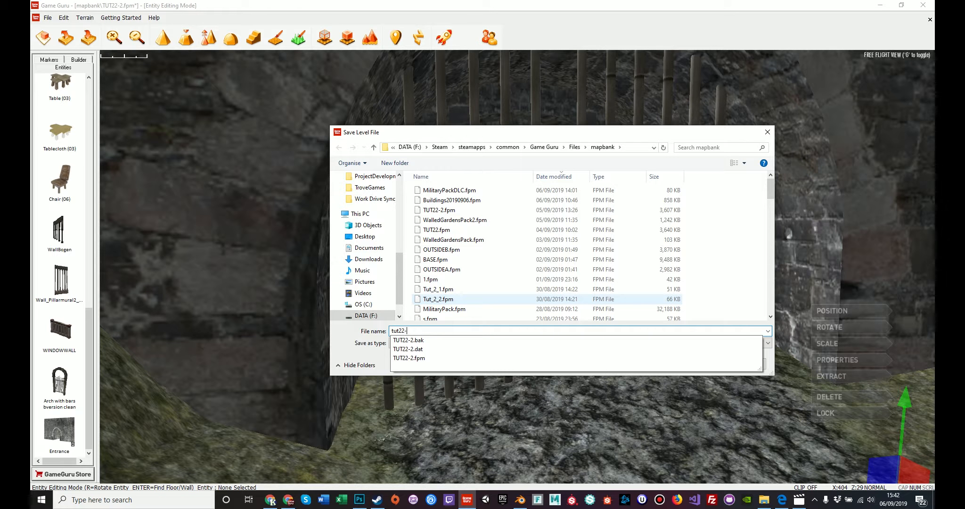
text(3)
key(Return)
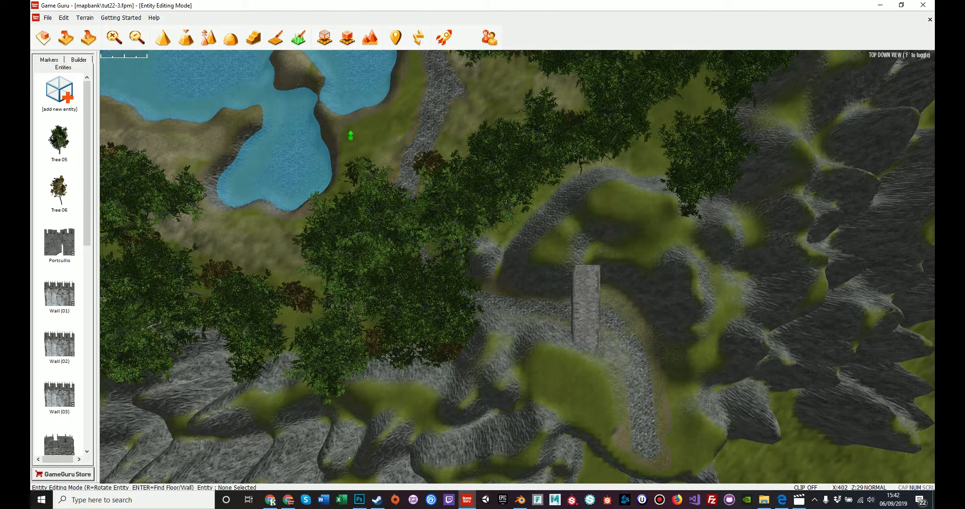
- Test-play the level, walking from the lake along the stone path through the forest to the barred castle entrance
key(a)
key(w)
click(443, 37)
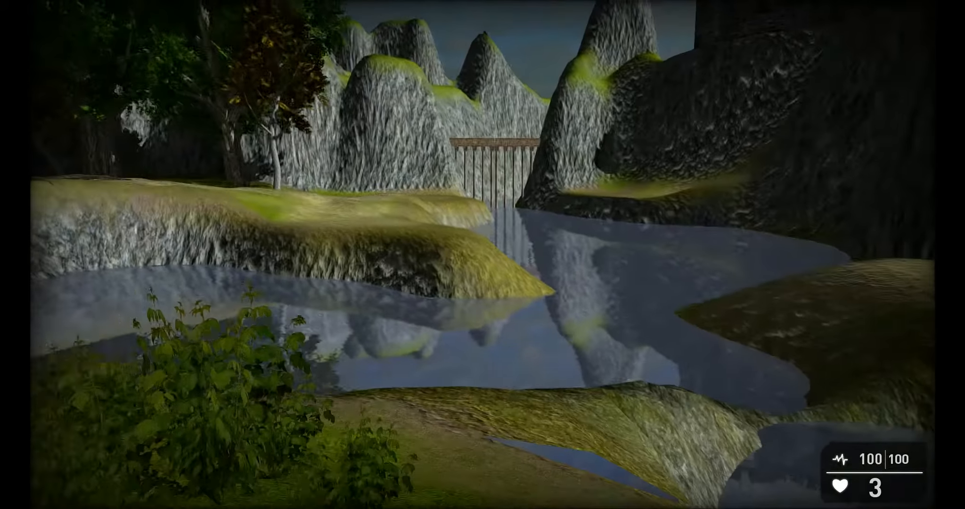
key(s)
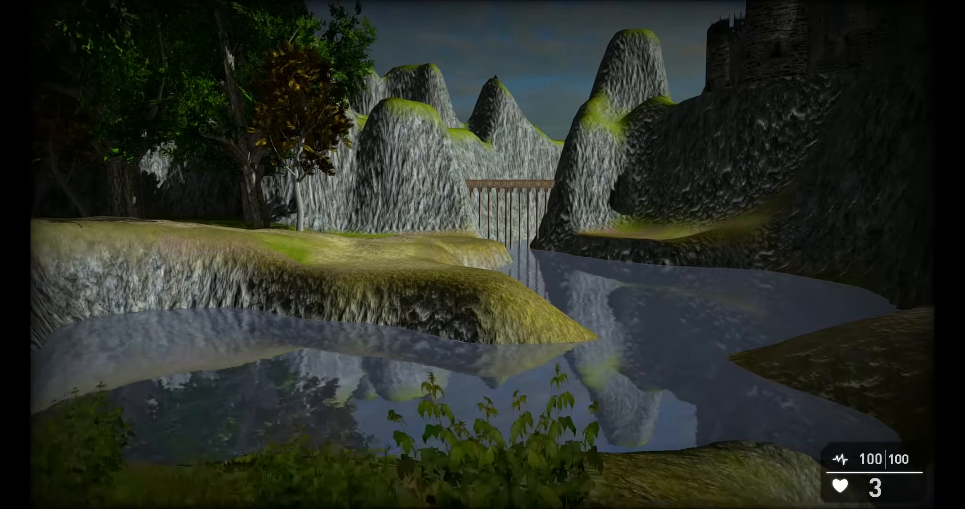
key(a)
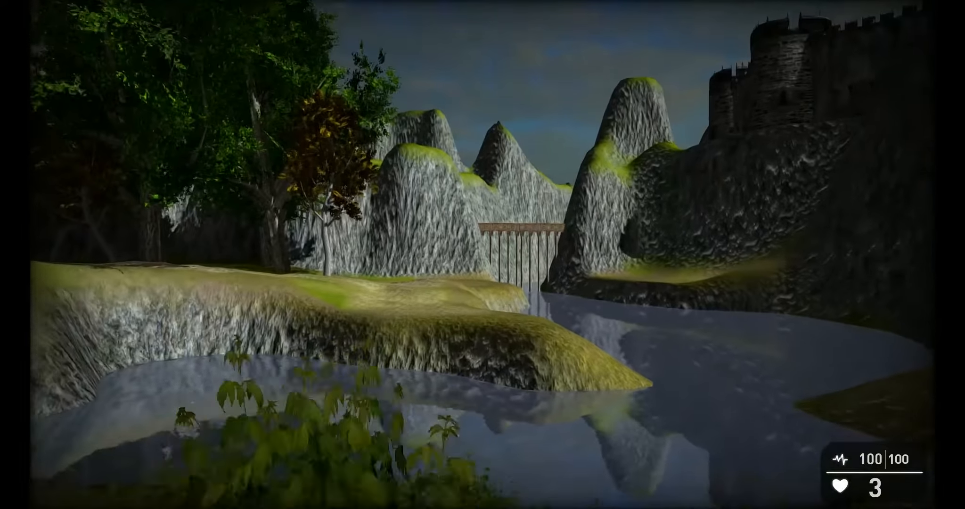
key(w)
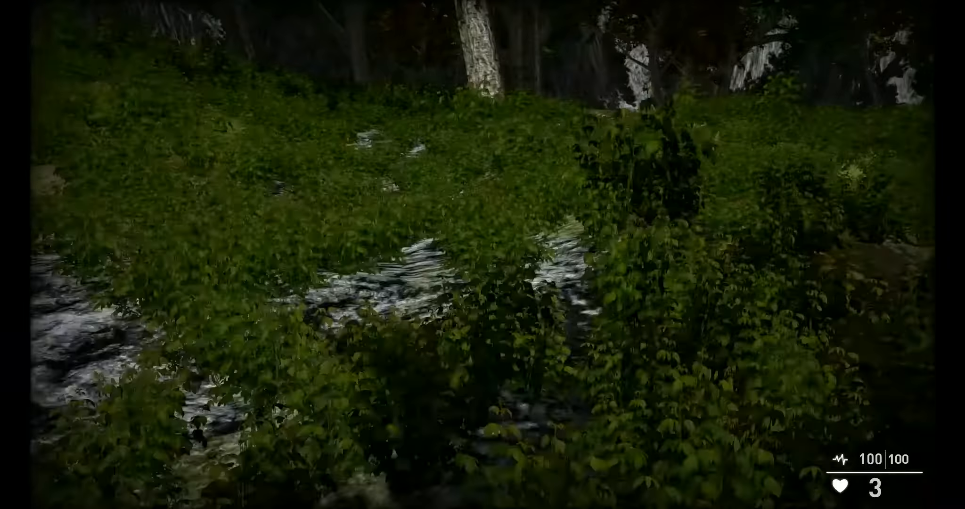
key(w)
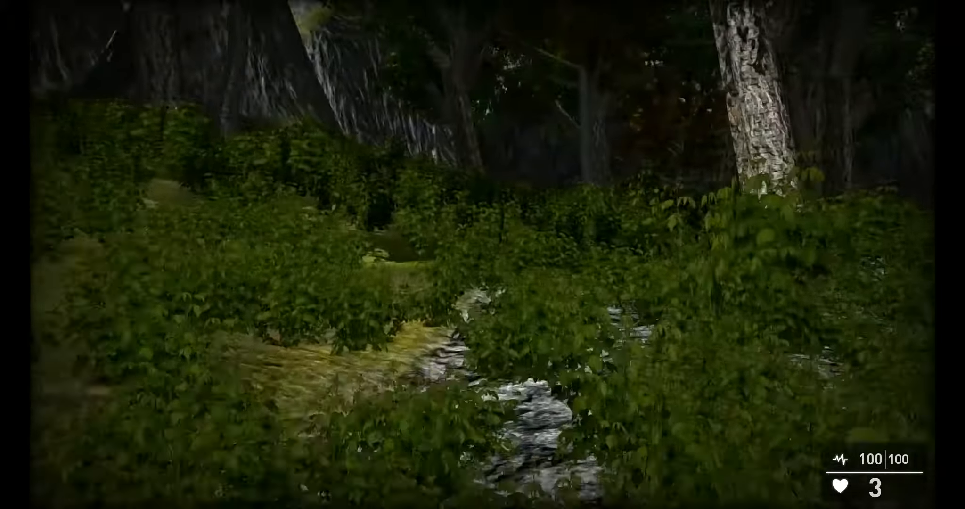
key(w)
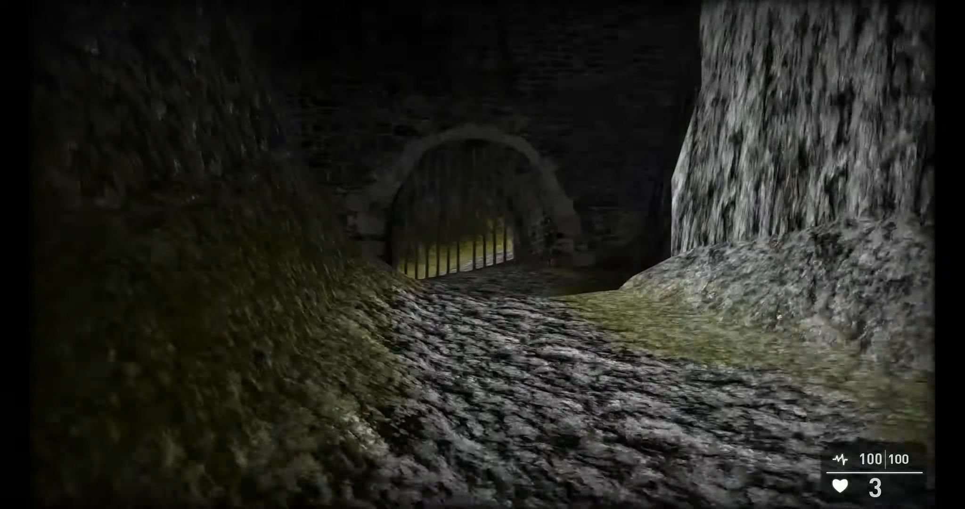
- Walk up to the barred archway in the test game, look back toward the forest, and leave the test
key(w)
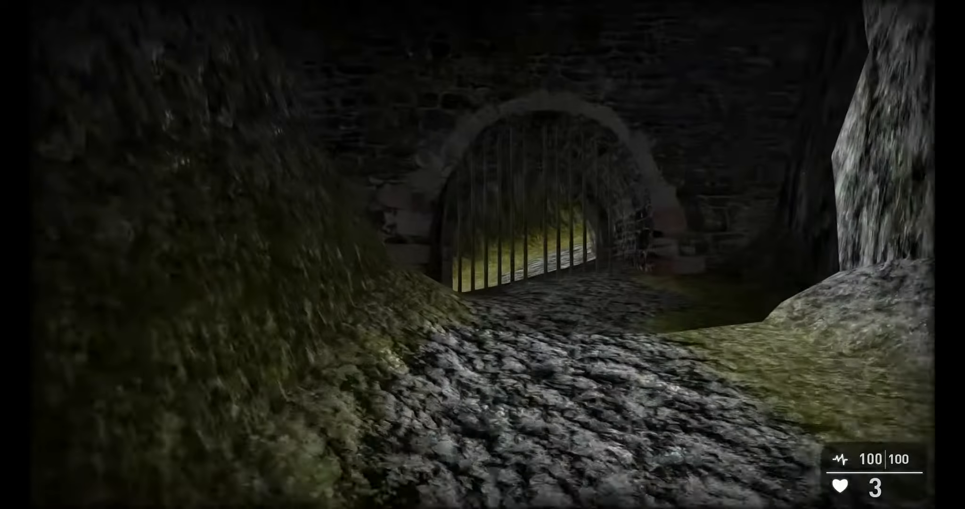
key(w)
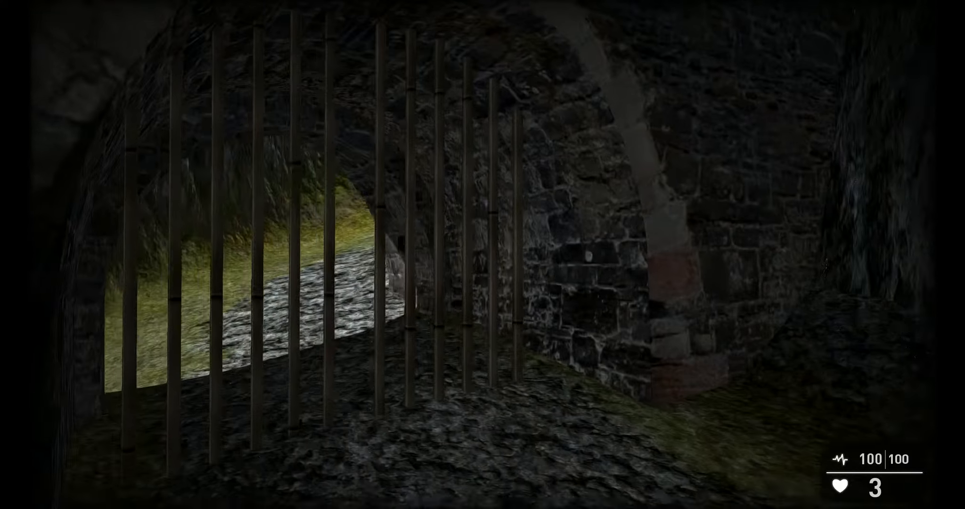
key(d)
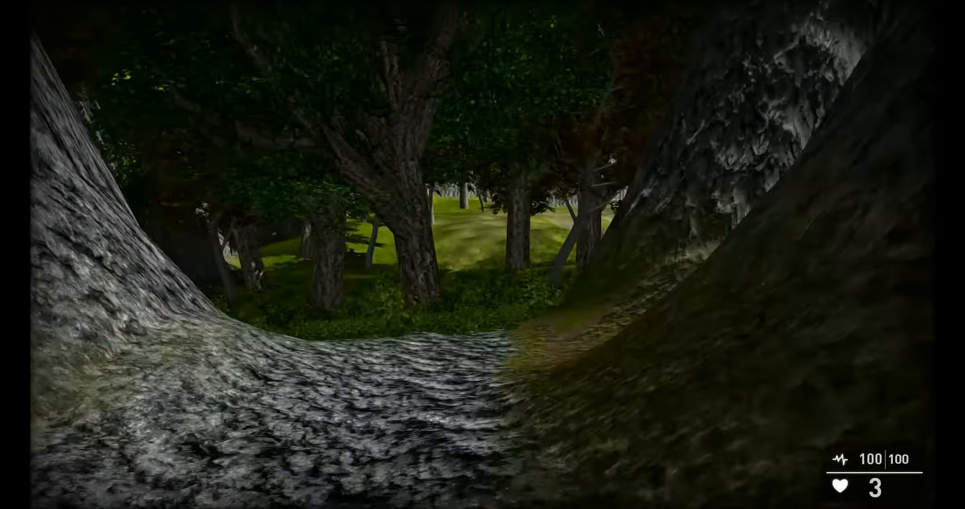
key(w)
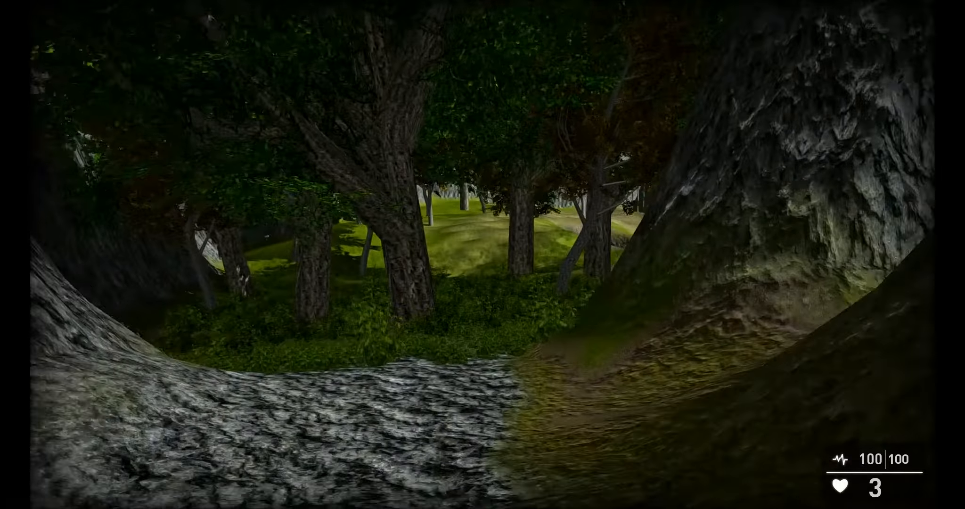
key(Escape)
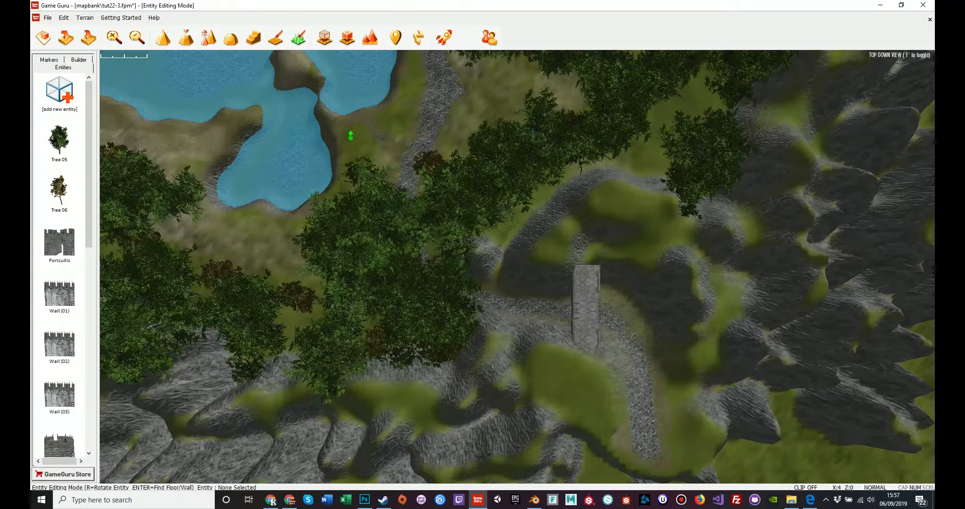
- With the grass painting tool, erase the grass covering the stone path beside the lake
key(w)
key(a)
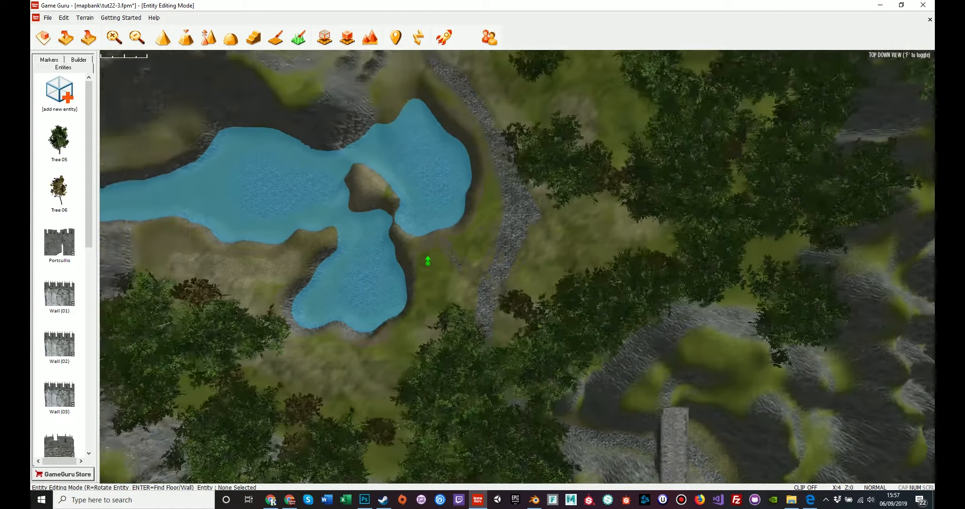
key(f)
click(298, 37)
key(s)
right_drag(526, 368, 555, 377)
key(s)
key(a)
key(d)
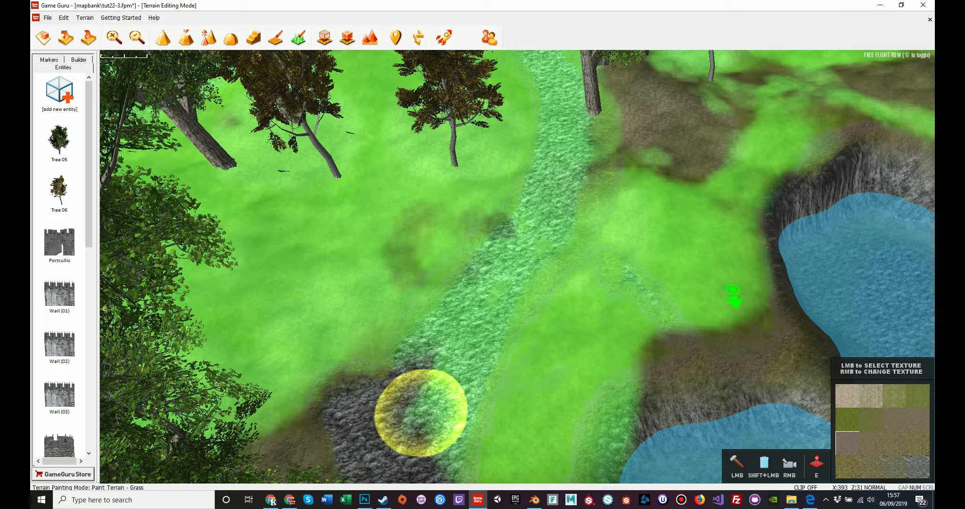
click(469, 339)
mouse_move(467, 337)
mouse_down()
mouse_move(448, 328)
mouse_move(473, 280)
mouse_move(444, 394)
mouse_move(518, 232)
mouse_move(517, 259)
mouse_move(551, 204)
mouse_move(369, 394)
mouse_move(427, 445)
mouse_move(564, 179)
mouse_up()
- Continue erasing grass from the stone path where it runs up between the trees
right_drag(564, 179, 608, 134)
key(w)
key(w)
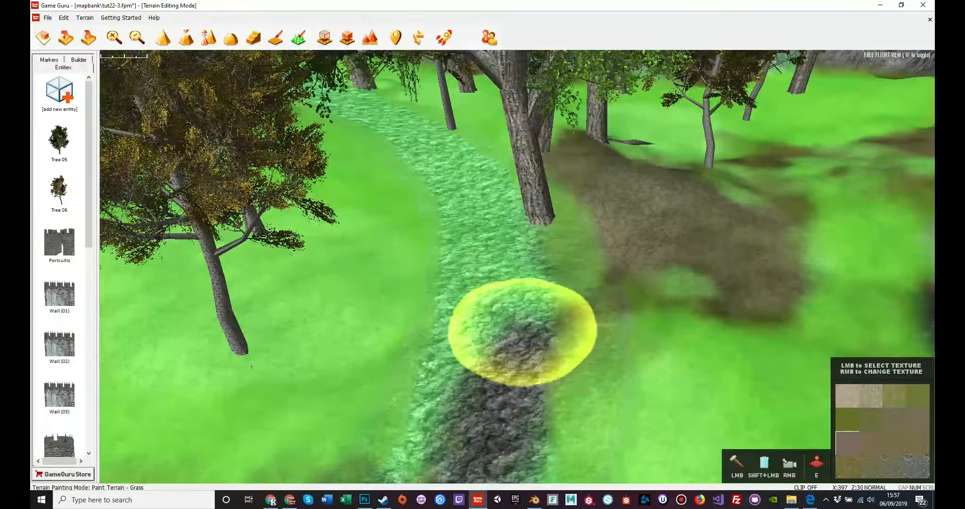
mouse_move(521, 331)
shift+mouse_down()
mouse_move(515, 228)
mouse_move(489, 263)
mouse_move(448, 362)
mouse_move(452, 190)
mouse_move(465, 172)
mouse_move(446, 145)
mouse_move(366, 123)
mouse_move(431, 200)
mouse_move(448, 444)
mouse_move(491, 331)
shift+mouse_up()
right_drag(490, 332, 522, 333)
mouse_move(406, 148)
shift+mouse_down()
mouse_move(323, 241)
mouse_move(328, 190)
mouse_move(301, 222)
mouse_move(420, 203)
mouse_move(320, 347)
shift+mouse_up()
mouse_move(320, 348)
right_down()
mouse_move(297, 350)
mouse_move(339, 367)
mouse_move(320, 334)
mouse_move(358, 377)
mouse_move(377, 372)
right_up()
mouse_move(602, 405)
shift+mouse_down()
mouse_move(562, 393)
mouse_move(534, 302)
mouse_move(441, 172)
mouse_move(598, 391)
mouse_move(454, 166)
mouse_move(393, 132)
mouse_move(453, 282)
shift+mouse_up()
- Examine the grass coverage along the forest path and around the rock face beside it
mouse_move(612, 325)
right_down()
mouse_move(697, 306)
mouse_move(749, 353)
mouse_move(735, 306)
mouse_move(711, 302)
mouse_move(772, 284)
mouse_move(618, 264)
mouse_move(707, 292)
right_up()
key(w)
key(w)
key(s)
key(w)
mouse_move(517, 267)
right_down()
mouse_move(650, 266)
mouse_move(744, 297)
right_up()
key(w)
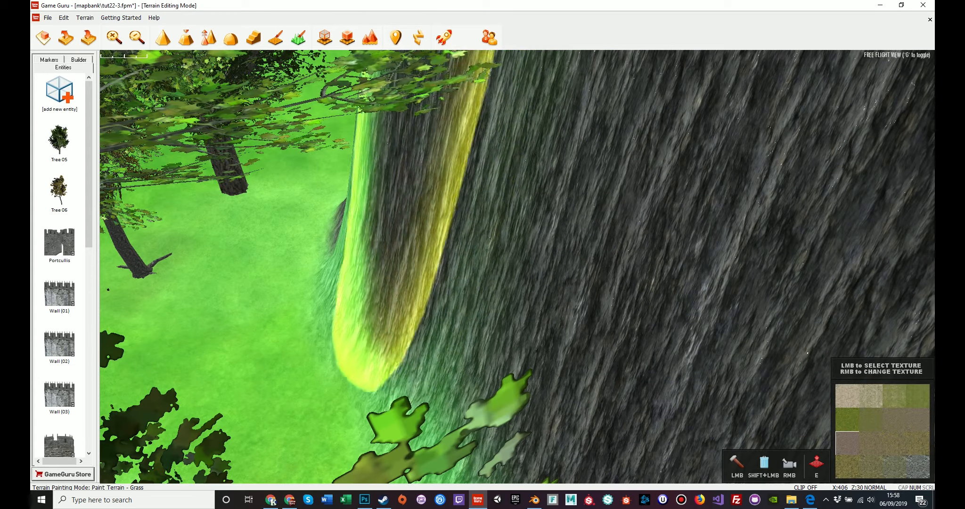
key(w)
right_drag(372, 212, 687, 240)
key(w)
key(w)
right_drag(517, 267, 650, 266)
key(w)
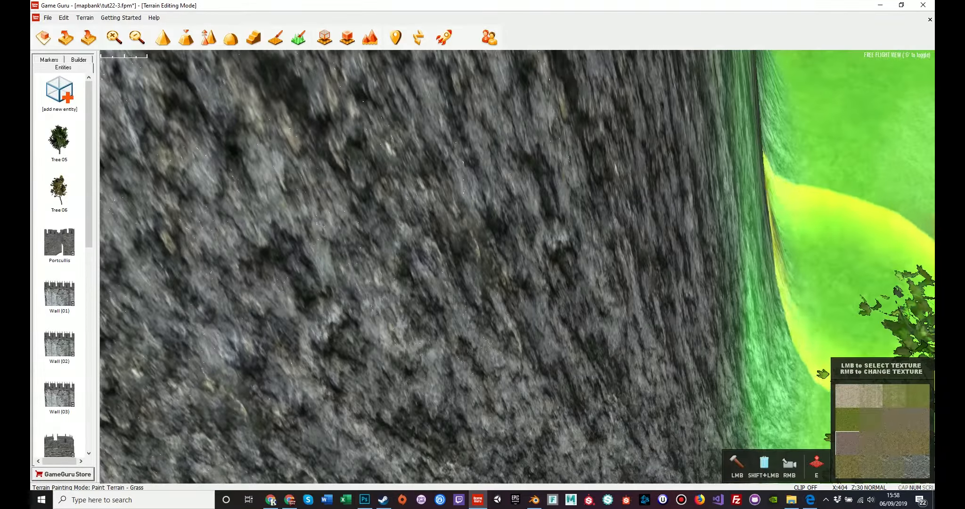
- Erase the stray grass from the top of the rocky mound between the entrance wall and the forest
key(g)
key(s)
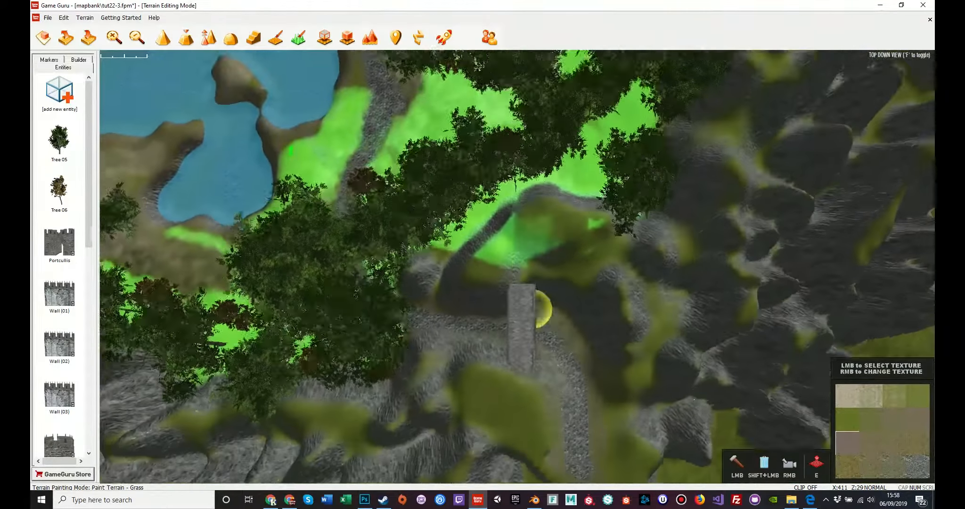
scroll(507, 369, up, 3)
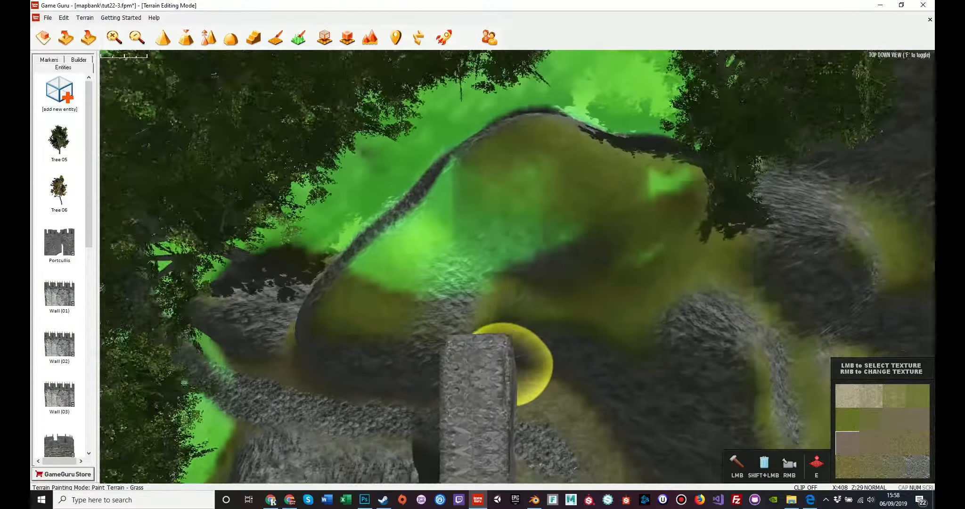
scroll(511, 369, down, 1)
key(w)
key(a)
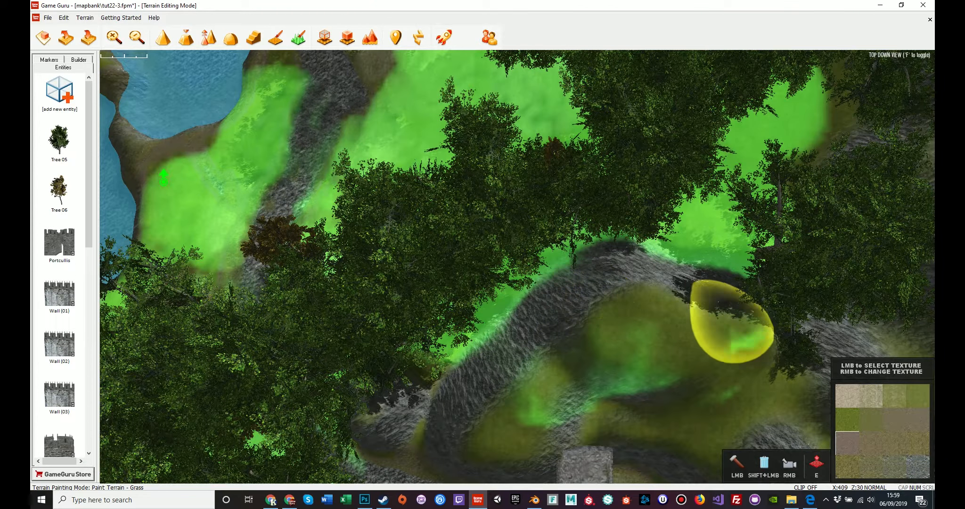
key(f)
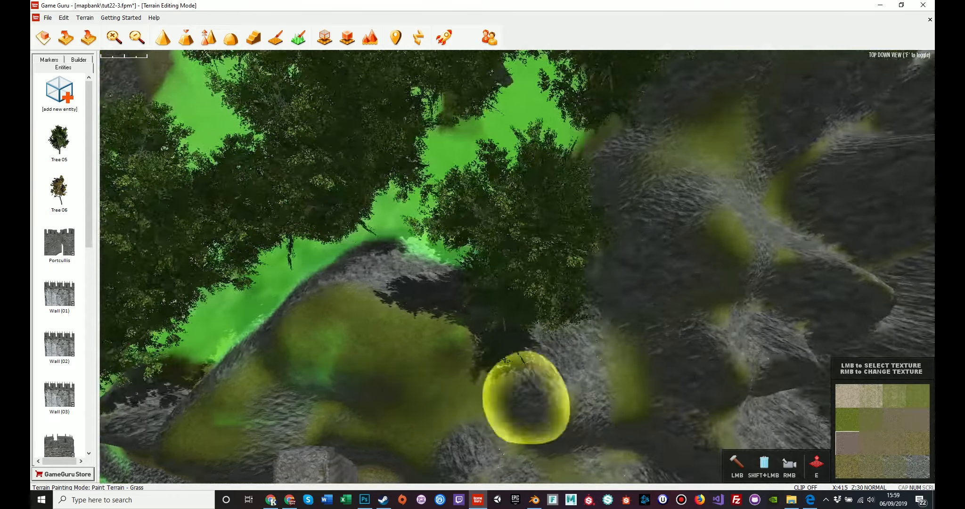
right_drag(584, 406, 543, 419)
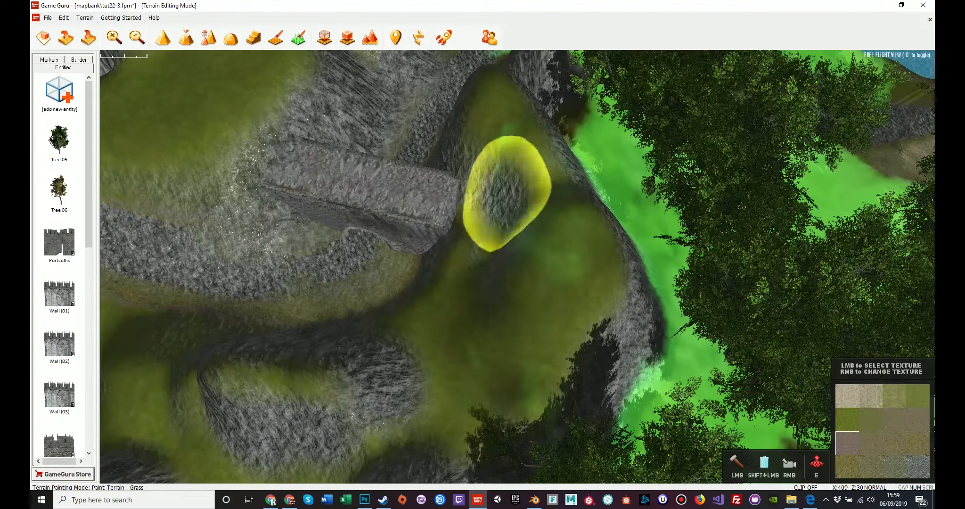
mouse_move(627, 344)
right_down()
mouse_move(606, 301)
mouse_move(577, 280)
right_up()
key(w)
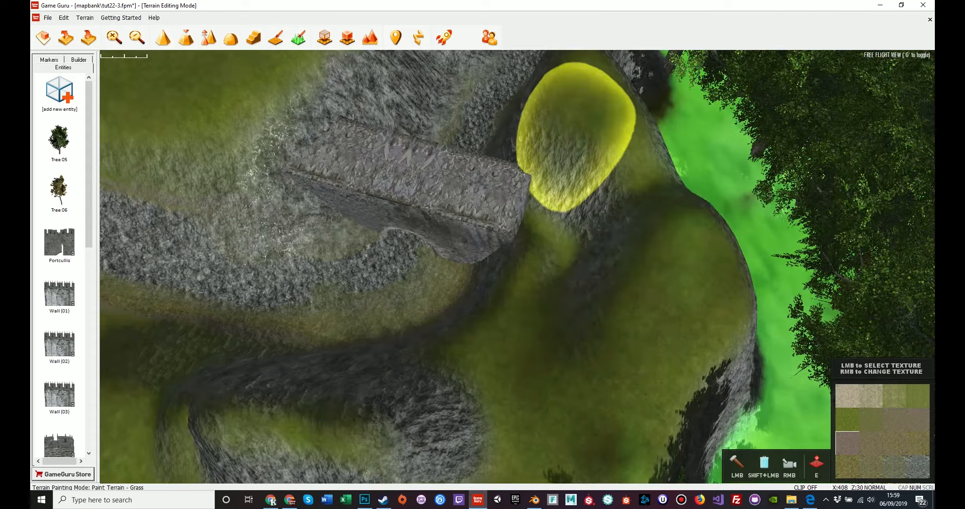
right_drag(596, 313, 586, 371)
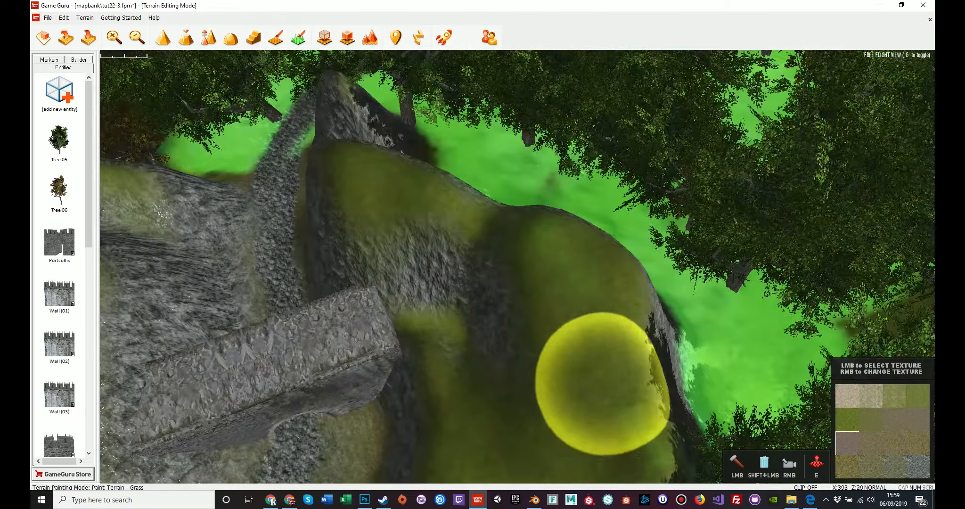
- Paint fresh grass over the green hilltops on both sides of the stone entrance passage
mouse_move(558, 320)
mouse_down()
mouse_move(469, 324)
mouse_move(549, 302)
mouse_move(366, 194)
mouse_move(512, 240)
mouse_up()
key(s)
mouse_move(601, 411)
mouse_down()
mouse_move(599, 390)
mouse_move(551, 435)
mouse_move(524, 344)
mouse_up()
key(a)
mouse_move(301, 305)
mouse_down()
mouse_move(303, 383)
mouse_move(269, 319)
mouse_move(243, 424)
mouse_move(318, 426)
mouse_up()
key(a)
right_drag(319, 426, 504, 422)
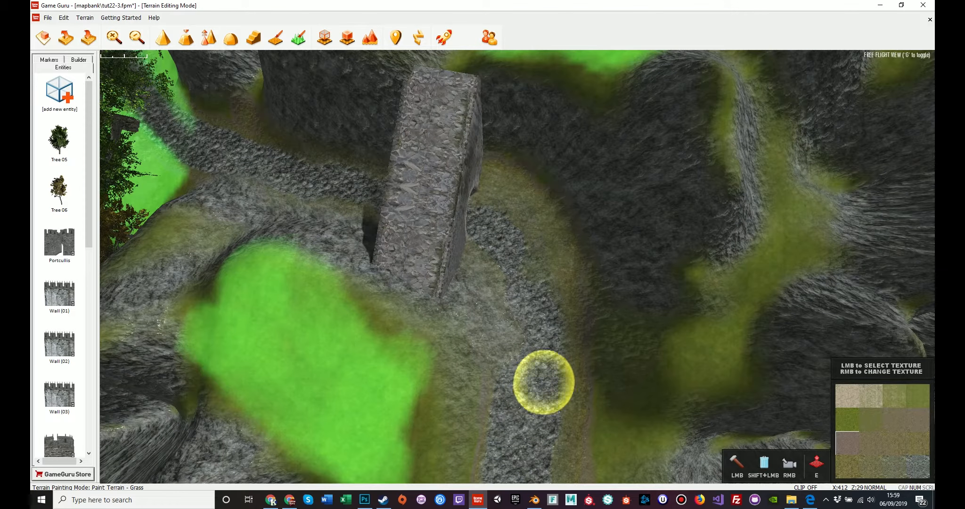
- Paint grass along the edges of the curved stone path around the entrance passage
mouse_move(487, 185)
mouse_down()
mouse_move(498, 157)
mouse_move(560, 216)
mouse_move(601, 404)
mouse_move(657, 422)
mouse_move(620, 415)
mouse_move(682, 345)
mouse_move(682, 403)
mouse_move(593, 400)
mouse_up()
mouse_move(593, 401)
right_down()
mouse_move(612, 400)
mouse_move(692, 346)
right_up()
mouse_move(611, 188)
mouse_down()
mouse_move(512, 280)
mouse_move(528, 274)
mouse_move(344, 286)
mouse_move(561, 228)
mouse_up()
right_drag(561, 228, 565, 182)
mouse_move(564, 183)
mouse_down()
mouse_move(495, 177)
mouse_move(533, 165)
mouse_move(492, 178)
mouse_move(398, 128)
mouse_move(539, 192)
mouse_move(365, 132)
mouse_move(326, 98)
mouse_up()
right_drag(326, 98, 348, 56)
- Paint grass along the foot of the cliffs and in the gap between them beside the stone path
mouse_move(656, 321)
mouse_down()
mouse_move(514, 372)
mouse_move(323, 366)
mouse_move(246, 329)
mouse_move(213, 327)
mouse_move(553, 361)
mouse_move(675, 322)
mouse_move(641, 322)
mouse_up()
mouse_move(639, 324)
right_down()
mouse_move(657, 275)
mouse_move(652, 252)
mouse_move(678, 297)
mouse_move(703, 304)
mouse_move(602, 219)
right_up()
key(w)
mouse_move(450, 277)
mouse_down()
mouse_move(216, 259)
mouse_move(448, 252)
mouse_move(474, 241)
mouse_move(490, 142)
mouse_up()
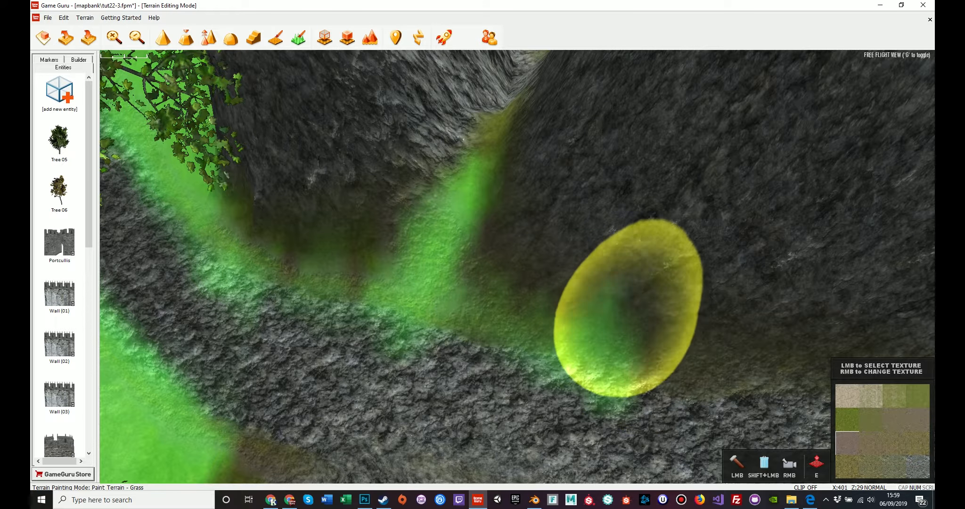
right_drag(631, 301, 538, 280)
right_drag(704, 292, 760, 233)
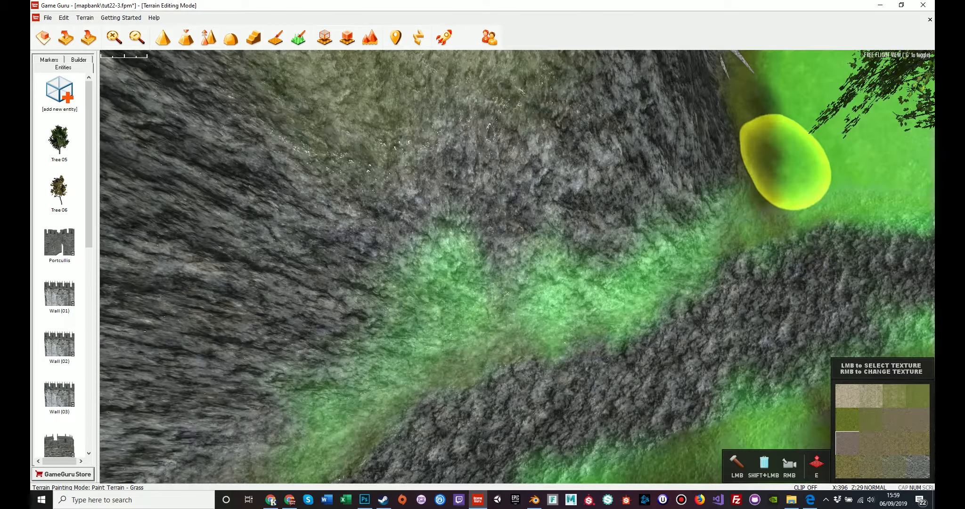
- Save the level and test-play it, walking from the lake along the stone path to the barred archway to check the grass
click(63, 17)
click(71, 65)
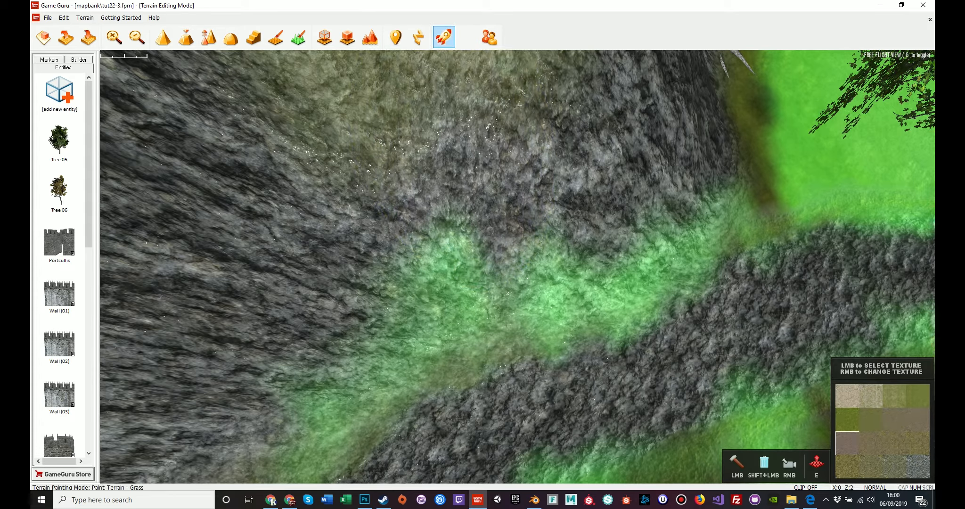
click(443, 37)
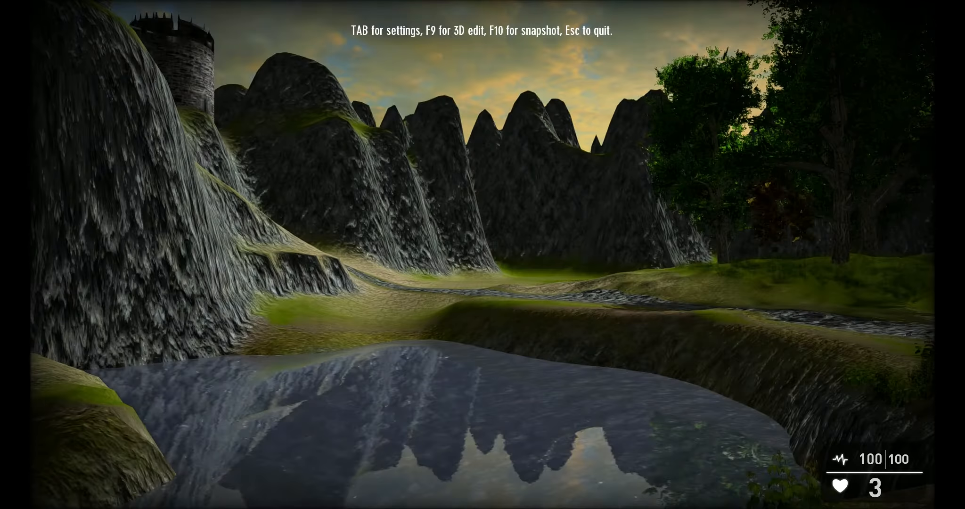
key(w)
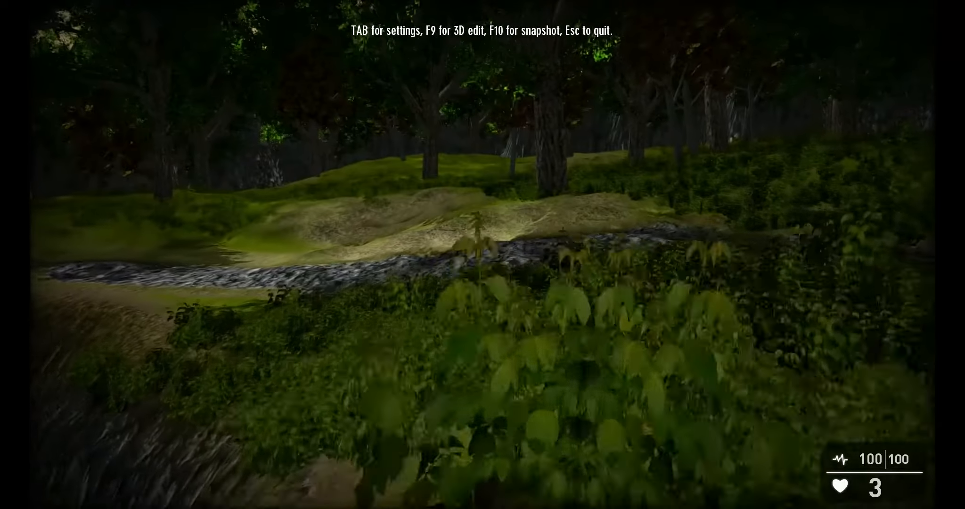
key(w)
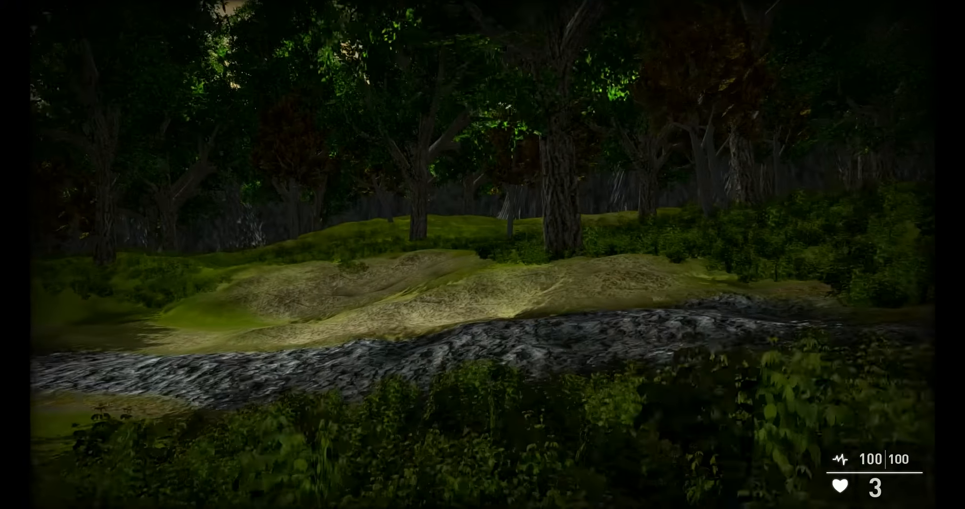
key(w)
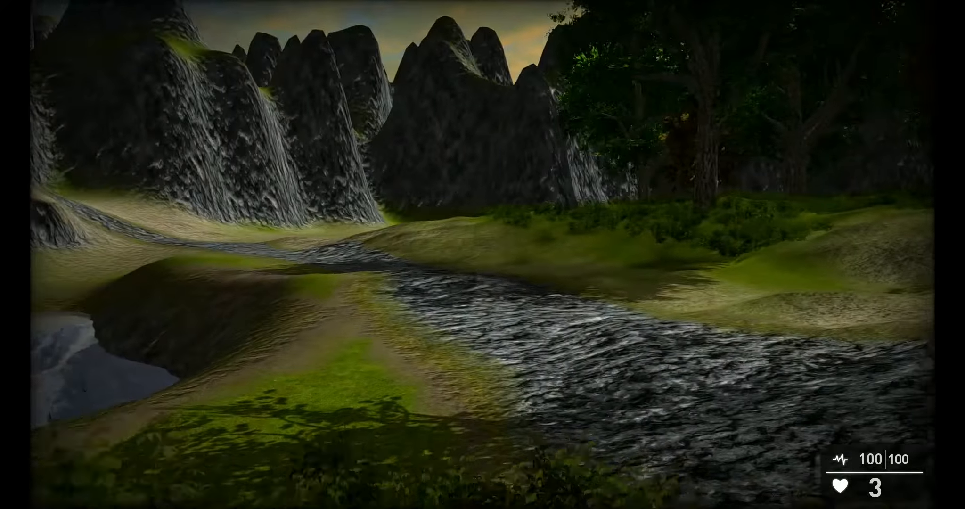
key(w)
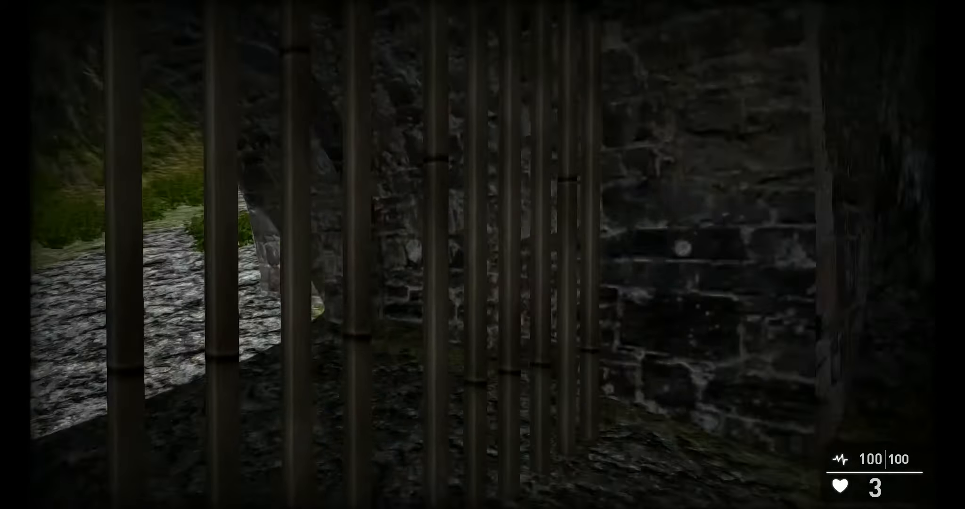
key(w)
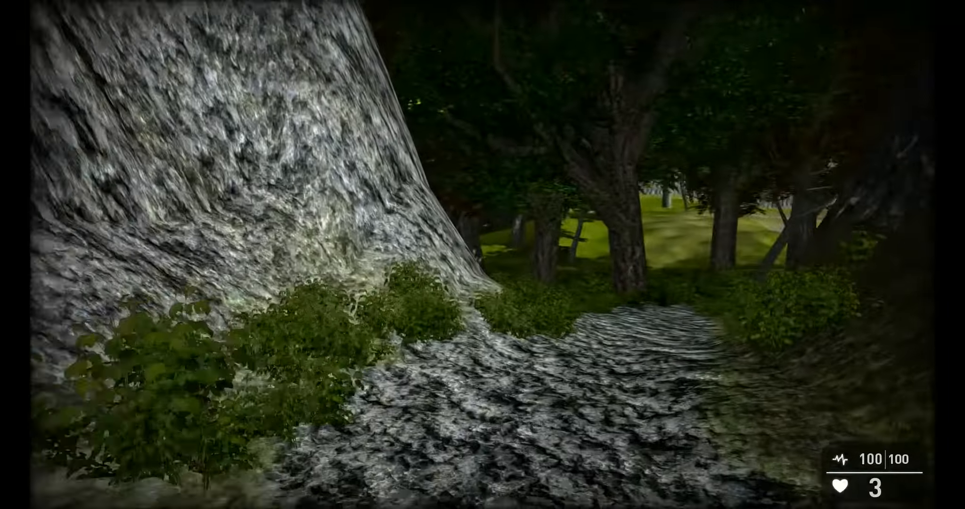
key(w)
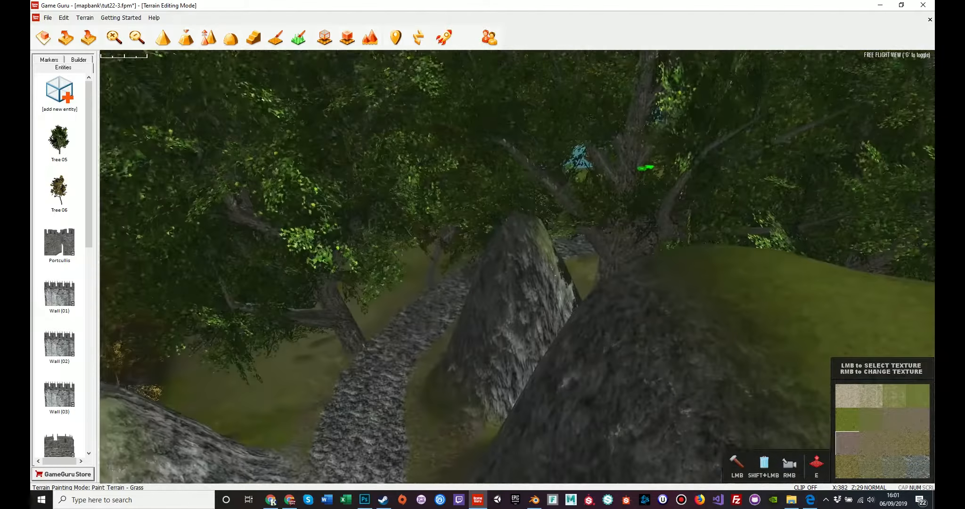
- Smooth the bumpy terrain of the wide stone path section near the lake with the terrain Blend tool
key(w)
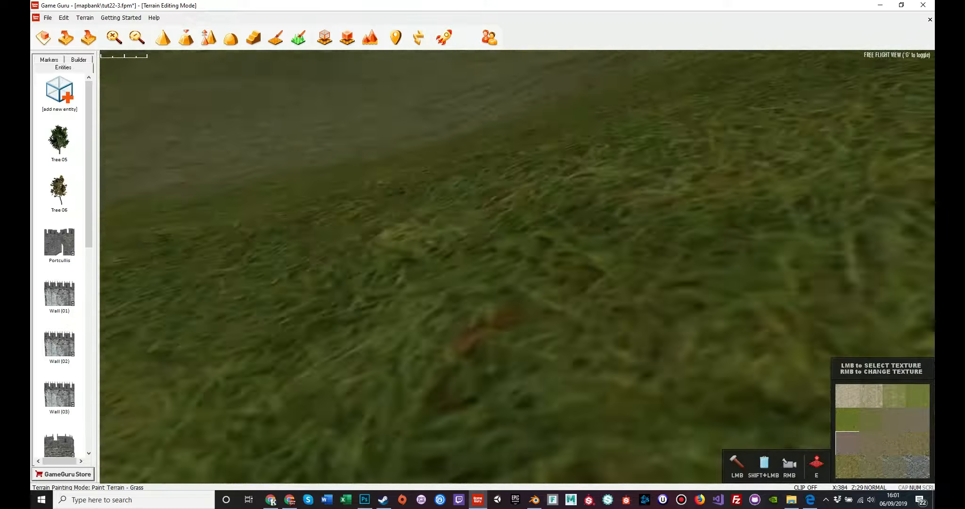
key(w)
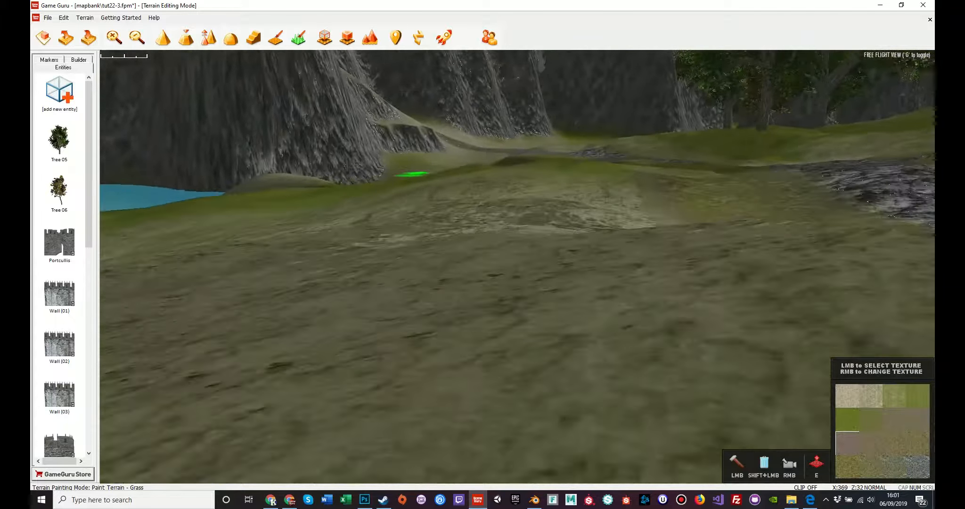
key(w)
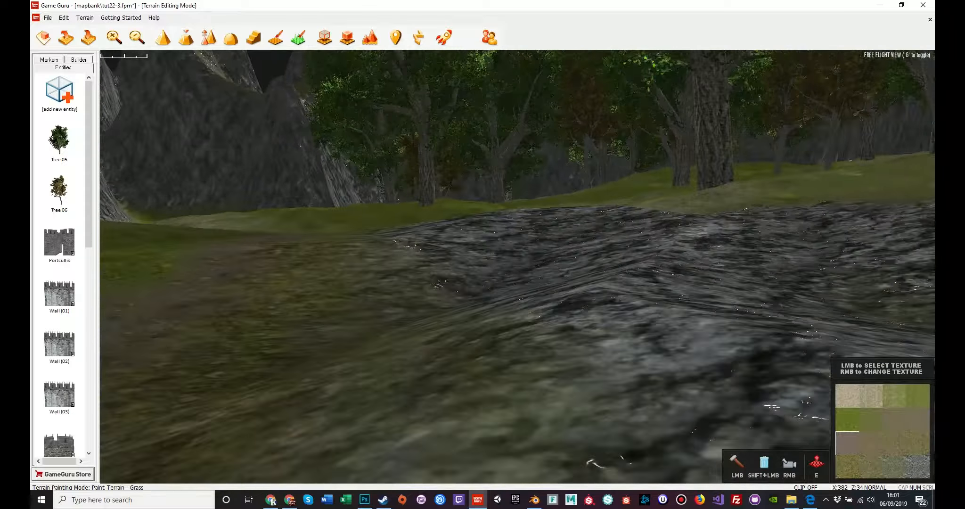
key(w)
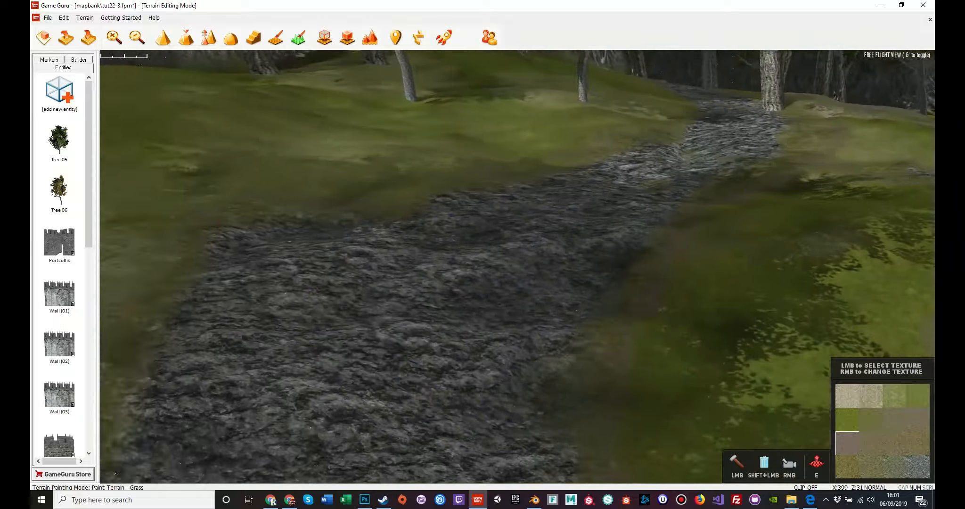
mouse_move(421, 337)
right_down()
mouse_move(402, 340)
mouse_move(459, 330)
mouse_move(485, 302)
right_up()
key(a)
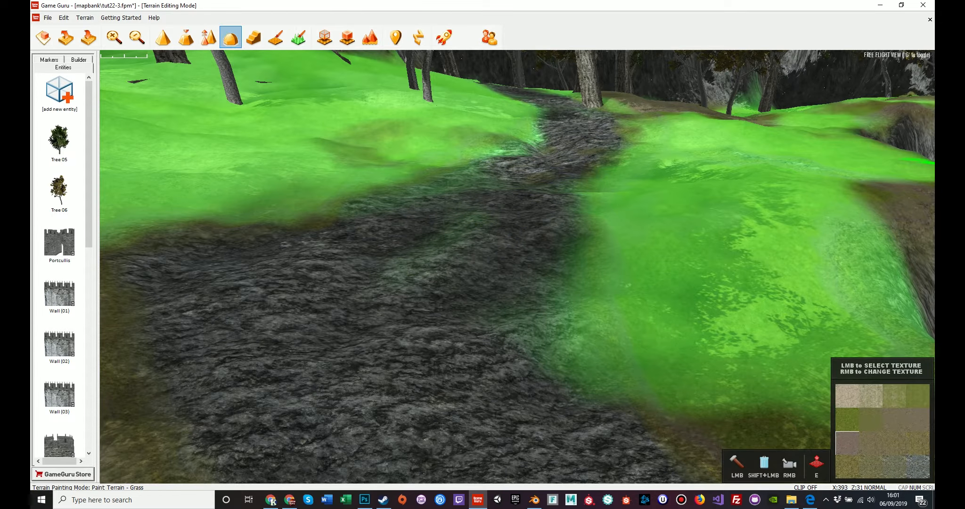
click(230, 37)
mouse_move(401, 323)
mouse_down()
mouse_move(392, 345)
mouse_move(404, 301)
mouse_move(484, 207)
mouse_up()
mouse_move(517, 172)
mouse_down()
mouse_move(542, 154)
mouse_move(493, 218)
mouse_move(503, 211)
mouse_up()
- Smooth the narrower stone path section beside the trees with the terrain Blend tool
key(w)
mouse_move(542, 167)
right_down()
mouse_move(555, 103)
mouse_move(547, 90)
mouse_move(552, 163)
mouse_move(554, 153)
right_up()
key(s)
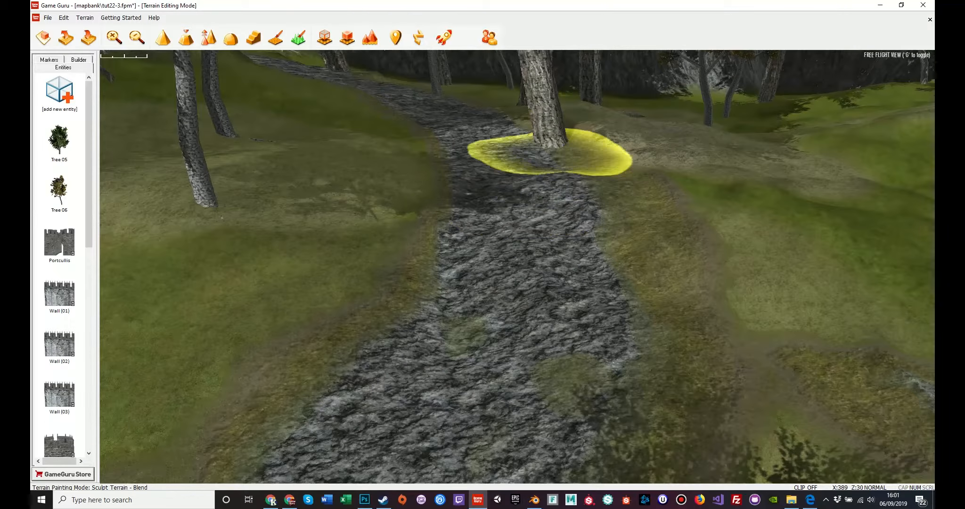
mouse_move(533, 217)
mouse_down()
mouse_move(538, 285)
mouse_move(498, 354)
mouse_move(490, 351)
mouse_move(520, 209)
mouse_move(504, 137)
mouse_move(475, 128)
mouse_move(510, 191)
mouse_move(480, 313)
mouse_up()
key(w)
mouse_move(480, 313)
right_down()
mouse_move(482, 231)
mouse_move(494, 226)
mouse_move(511, 229)
mouse_move(501, 273)
right_up()
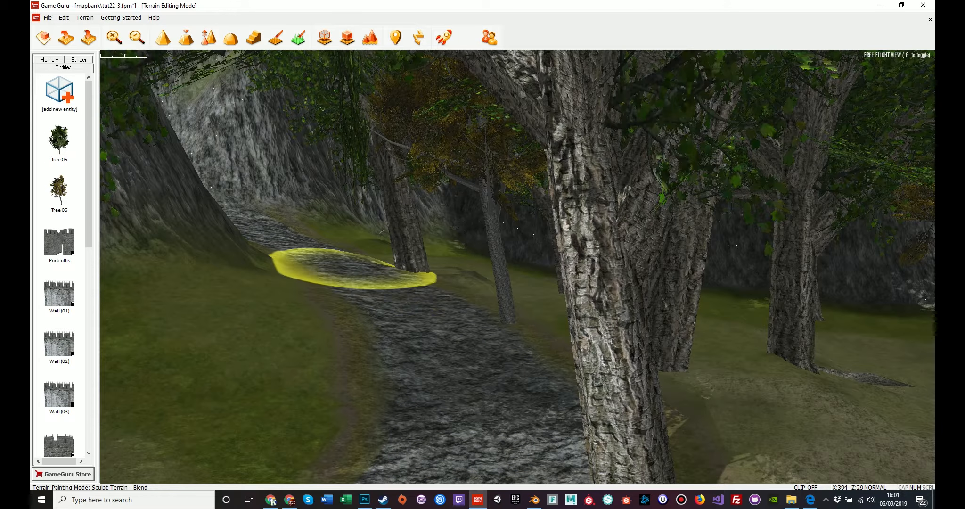
- Move the large tree standing on the edge of the stone path away onto the grass
key(a)
right_drag(434, 360, 539, 402)
key(e)
click(612, 264)
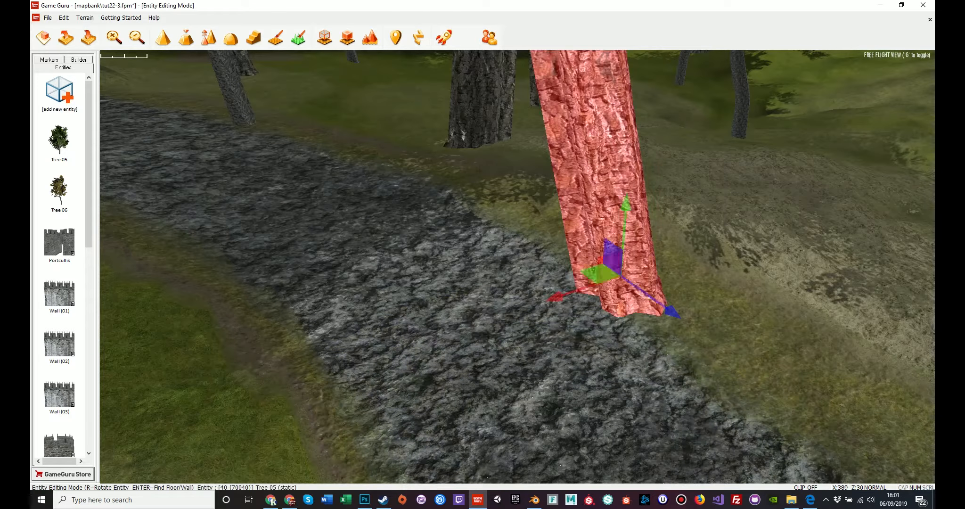
drag(619, 286, 785, 296)
- Move the two trees along the path's forest side farther off the stone, including the one near the cliff
right_drag(785, 295, 608, 165)
key(w)
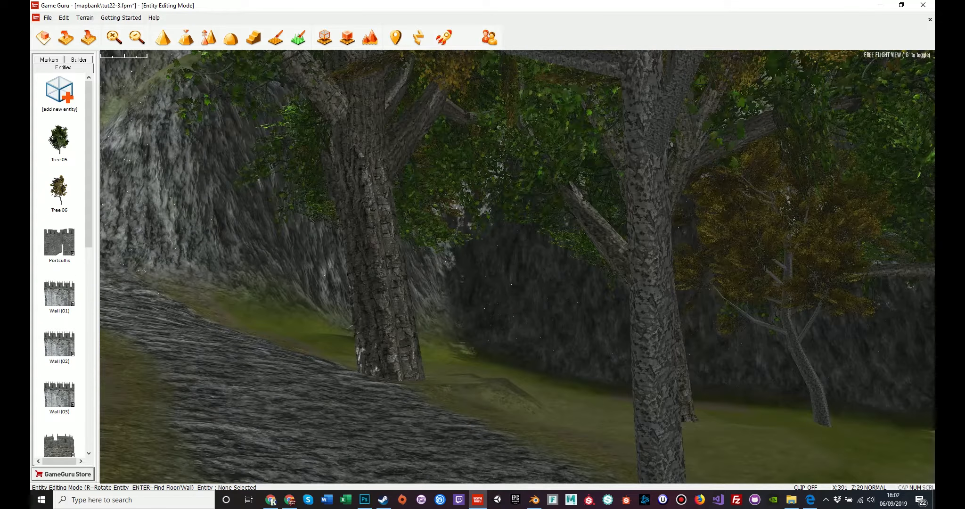
click(657, 401)
right_drag(656, 401, 670, 450)
drag(634, 290, 740, 285)
click(350, 203)
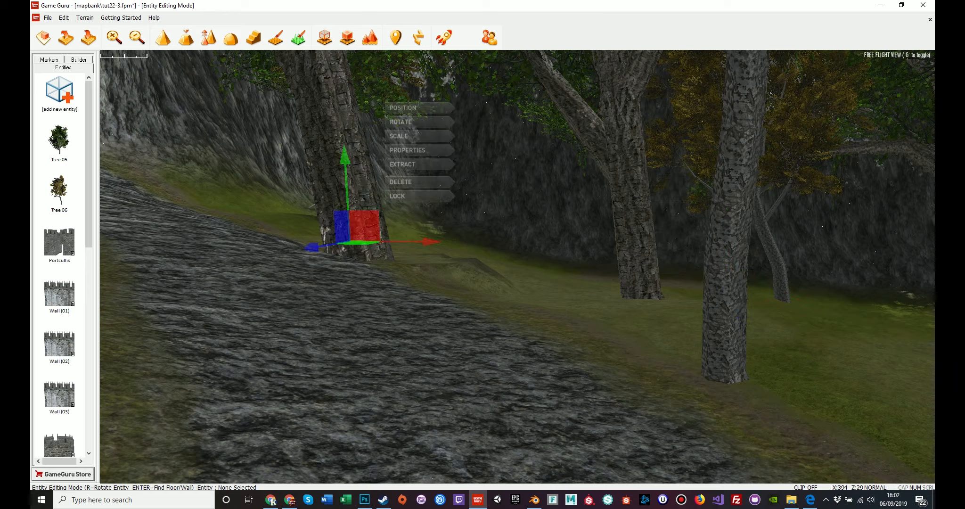
mouse_move(364, 243)
mouse_down()
mouse_move(373, 227)
mouse_move(377, 234)
mouse_up()
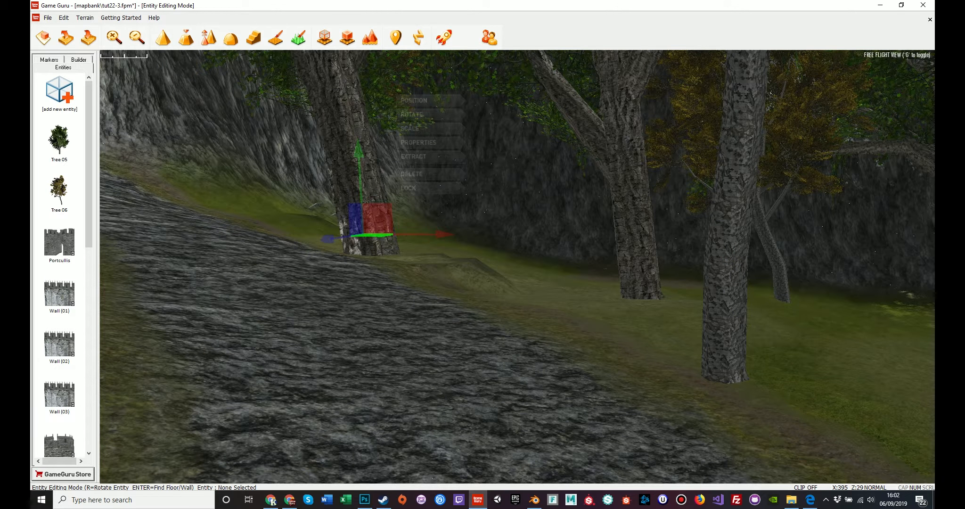
click(471, 255)
- Rotate the tree with exposed roots on the forest grass so that it sits better on the ground
right_drag(471, 254, 839, 226)
key(w)
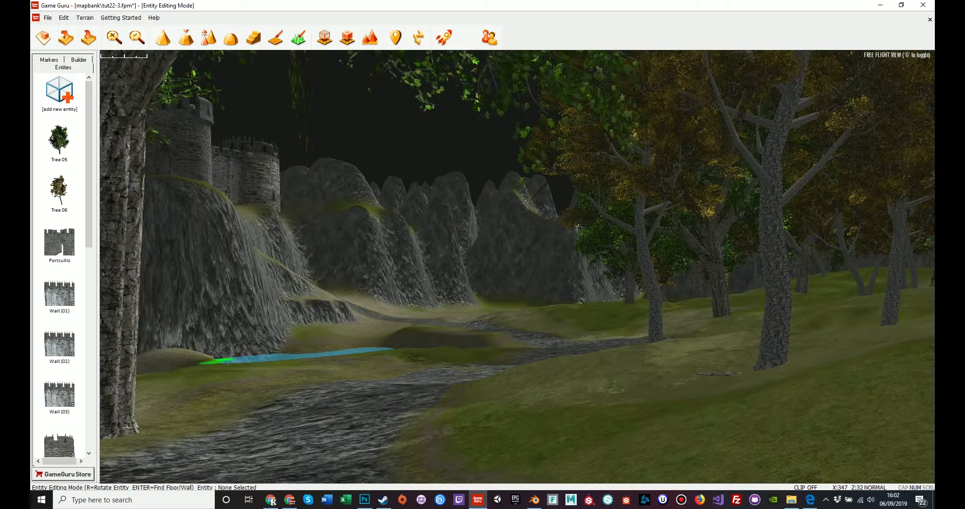
key(w)
right_drag(471, 254, 659, 250)
right_drag(518, 255, 598, 334)
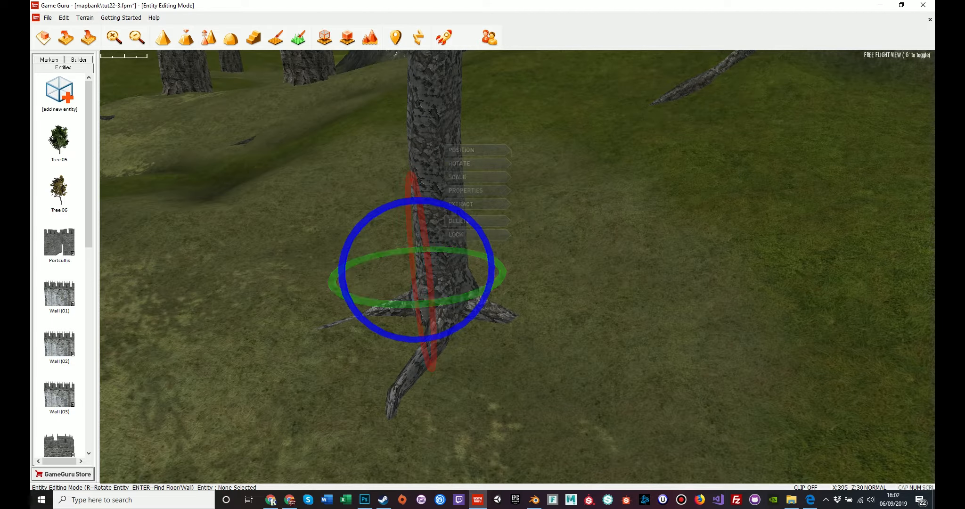
right_drag(517, 267, 613, 306)
drag(454, 318, 443, 289)
key(r)
- Inspect the level from free flight, examining the forest, the stone path, the lake with its barred river, and the player start area
right_drag(443, 289, 17, 249)
key(a)
key(a)
key(w)
key(s)
key(w)
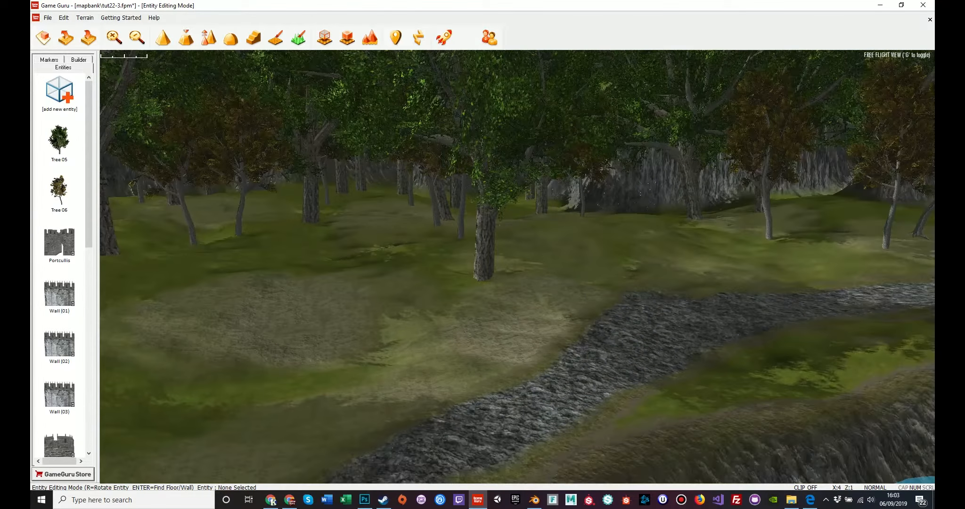
right_drag(136, 325, 200, 318)
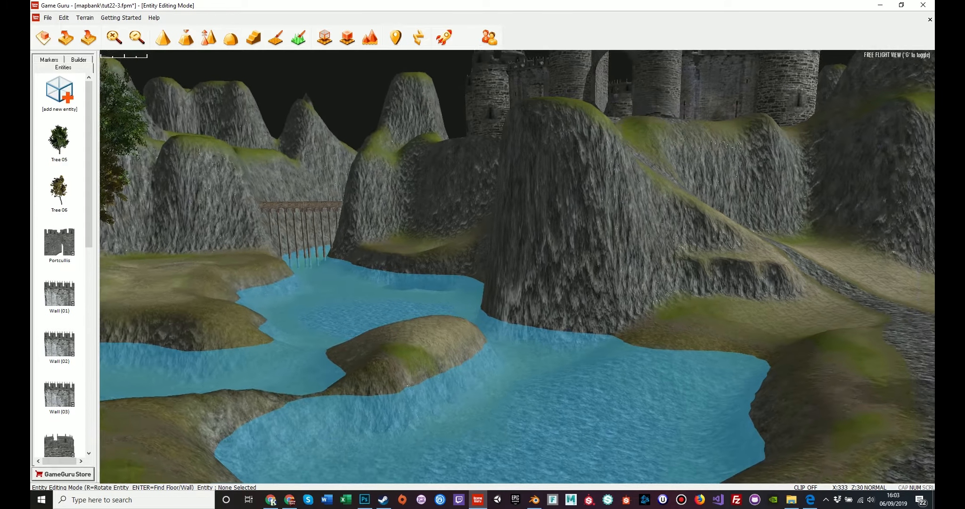
key(s)
right_drag(517, 267, 323, 221)
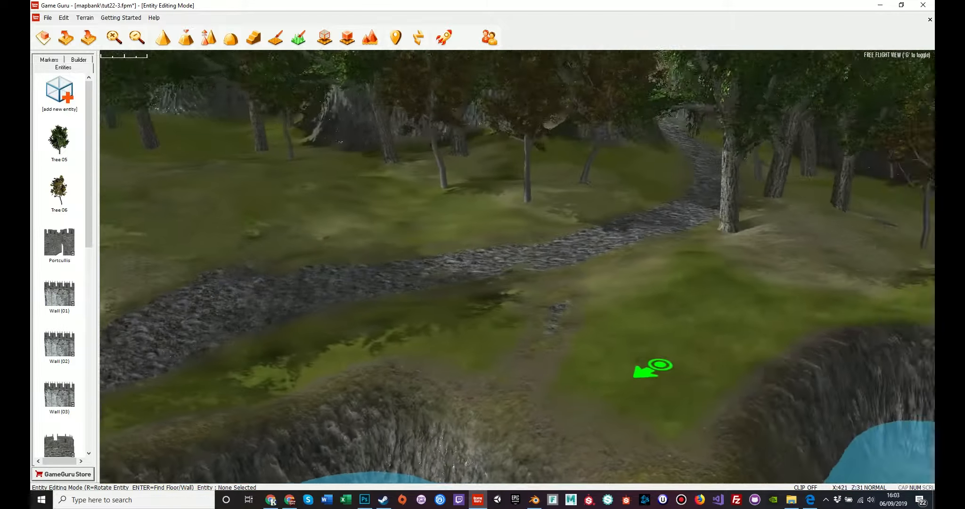
key(a)
mouse_move(517, 266)
right_down()
mouse_move(796, 266)
mouse_move(862, 304)
mouse_move(886, 306)
mouse_move(897, 293)
mouse_move(878, 254)
mouse_move(900, 262)
mouse_move(801, 262)
mouse_move(817, 285)
mouse_move(871, 292)
mouse_move(843, 289)
mouse_move(796, 247)
mouse_move(807, 264)
right_up()
key(a)
key(s)
key(s)
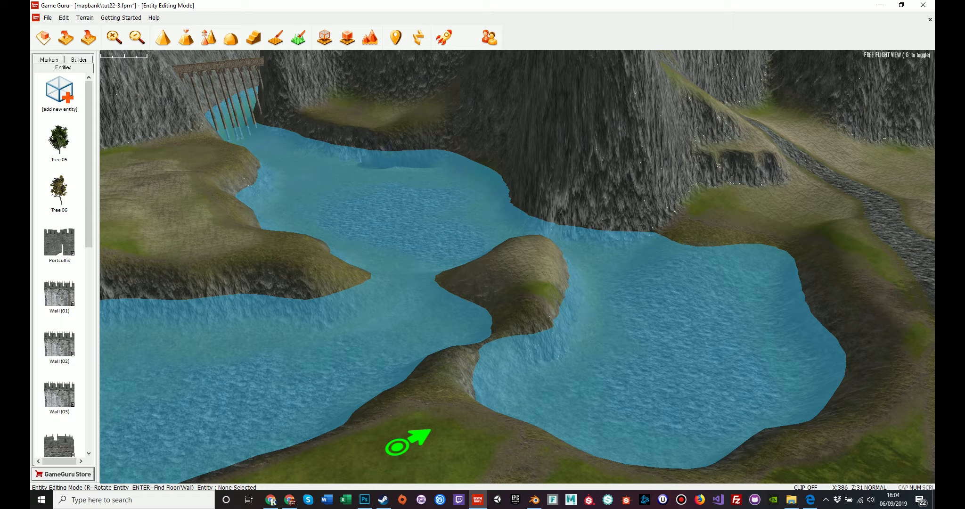
mouse_move(517, 266)
right_down()
mouse_move(595, 212)
mouse_move(648, 210)
mouse_move(654, 252)
mouse_move(622, 325)
mouse_move(634, 240)
mouse_move(628, 264)
mouse_move(574, 278)
mouse_move(578, 325)
mouse_move(580, 312)
mouse_move(607, 325)
mouse_move(725, 264)
mouse_move(796, 252)
mouse_move(798, 226)
mouse_move(753, 219)
mouse_move(532, 245)
mouse_move(551, 228)
mouse_move(622, 226)
mouse_move(669, 241)
mouse_move(657, 247)
mouse_move(778, 271)
mouse_move(838, 245)
mouse_move(793, 273)
mouse_move(775, 266)
mouse_move(789, 266)
right_up()
key(a)
key(s)
key(d)
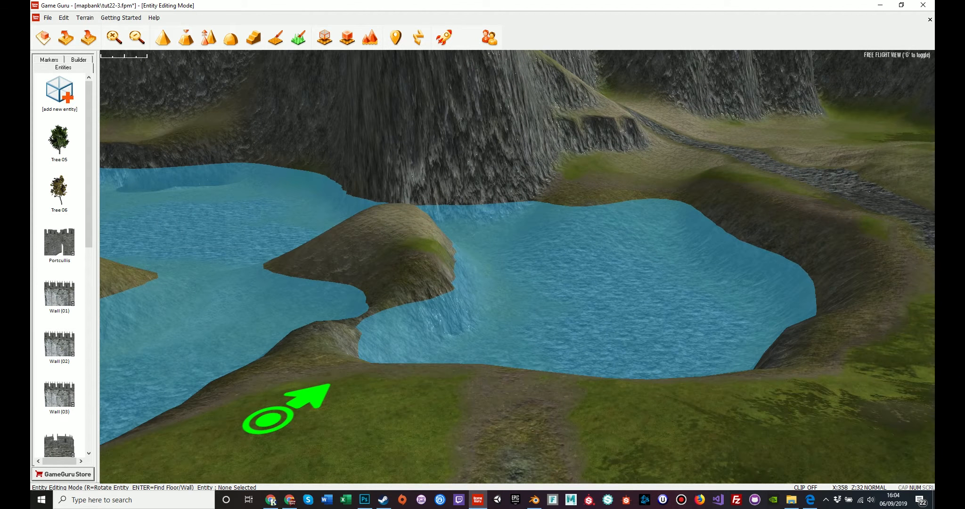